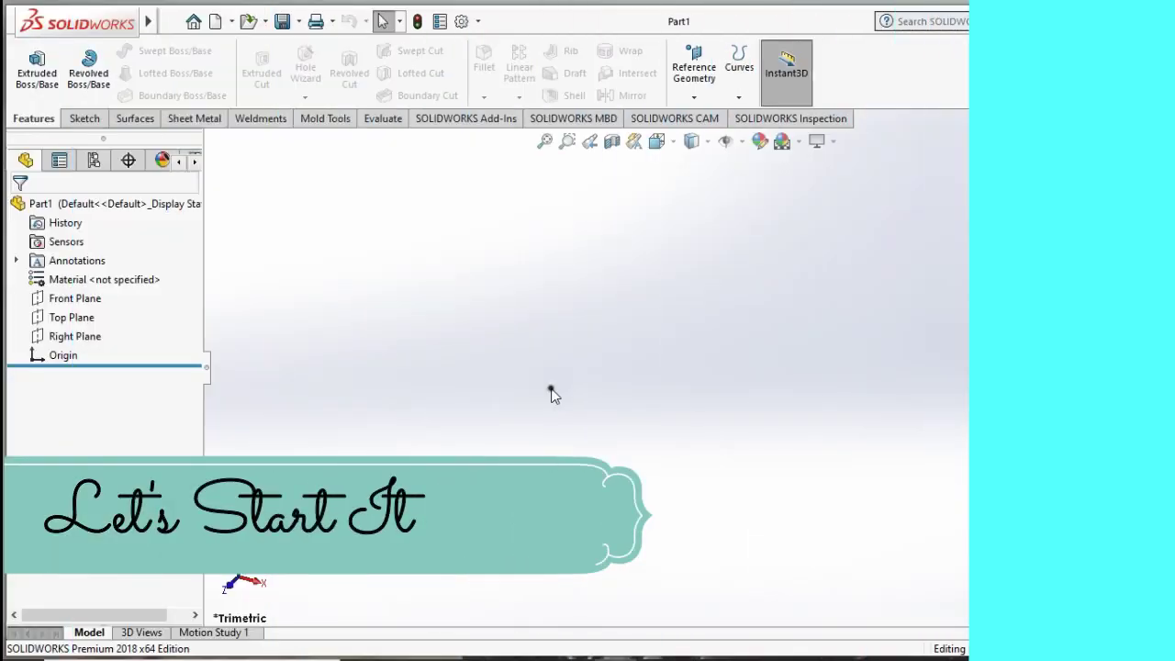
- Sketch two construction centerlines from the origin on the Right Plane, a horizontal one about 100 mm long and a vertical one going up
left_click(83, 336)
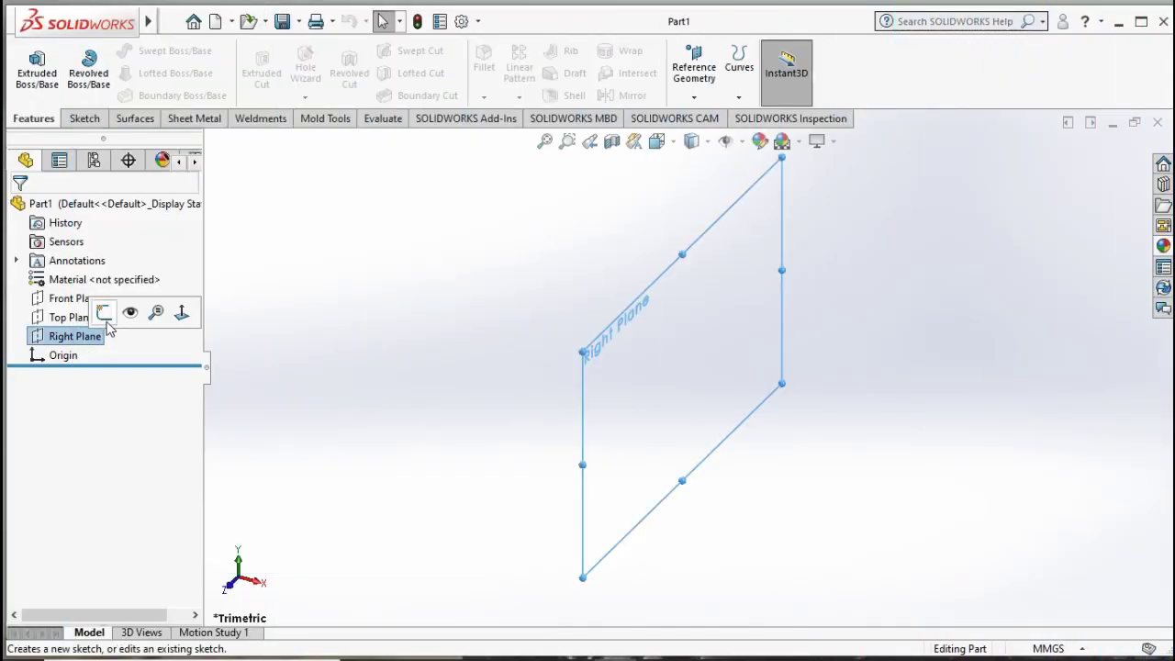
left_click(107, 309)
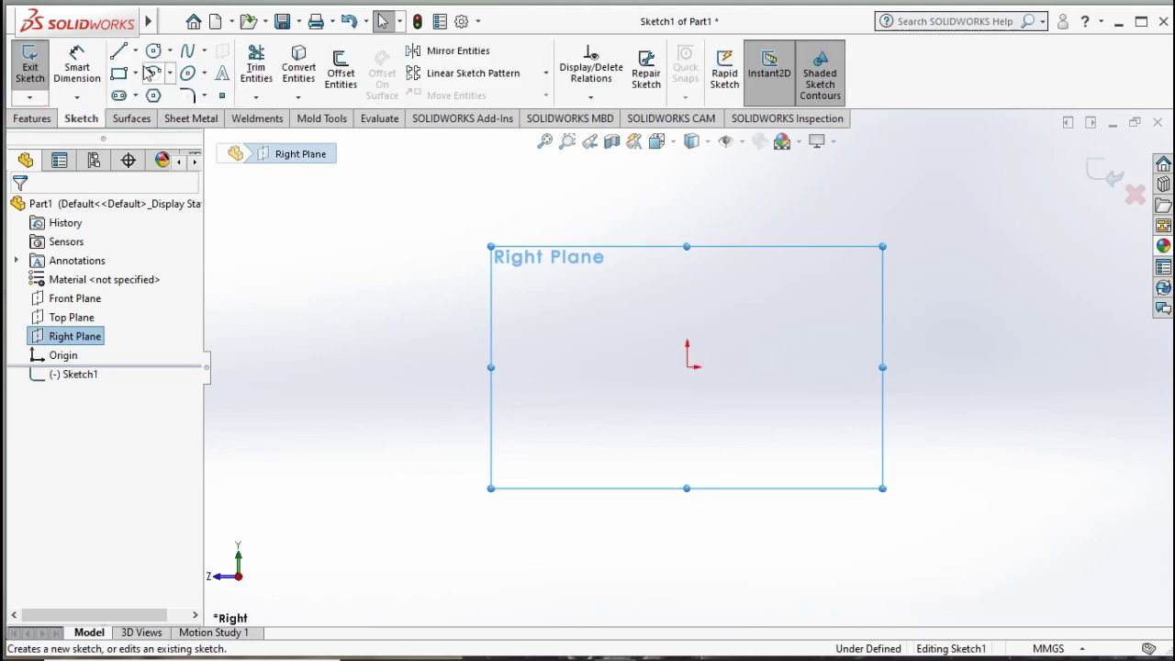
left_click(135, 50)
left_click(147, 92)
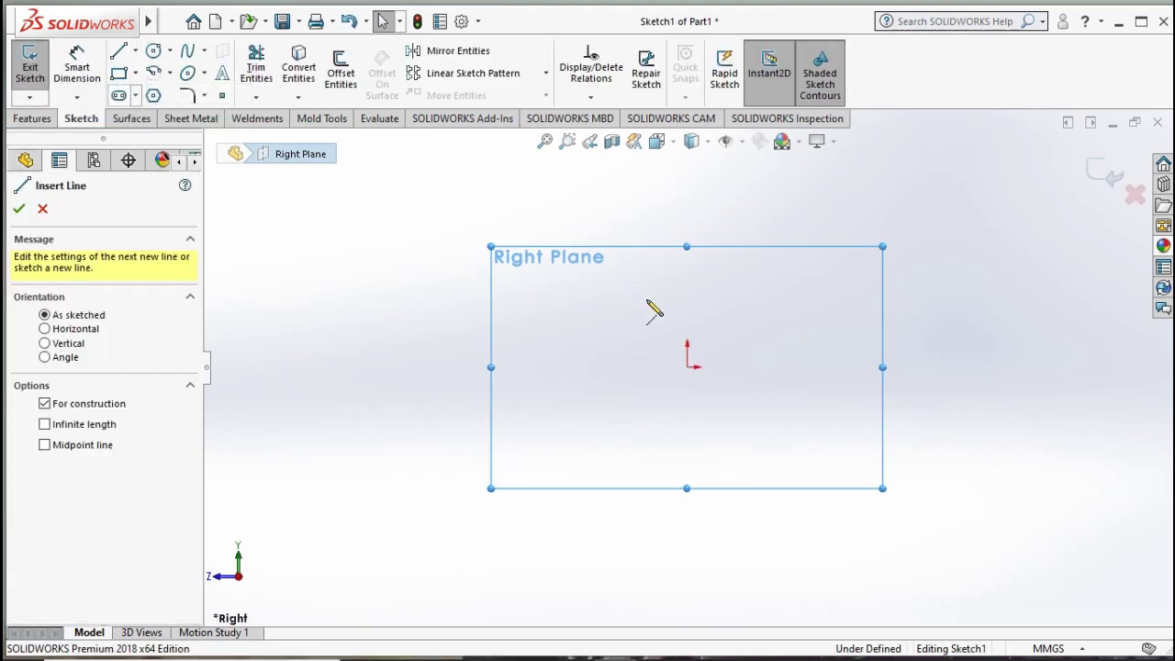
left_click(687, 366)
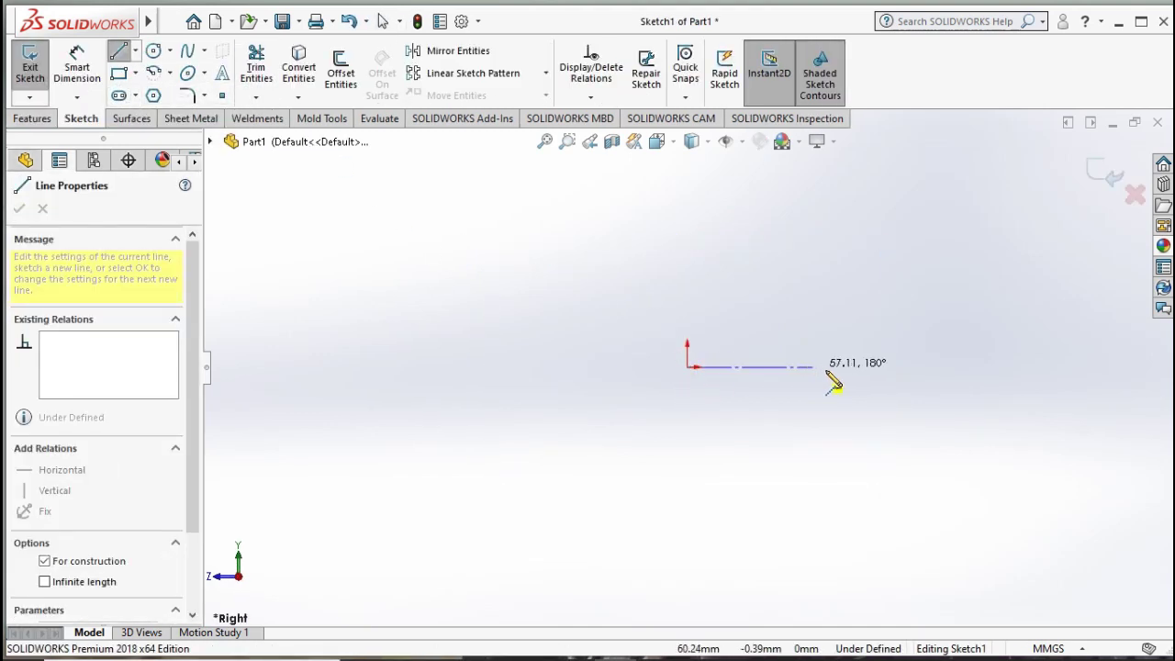
left_click(907, 368)
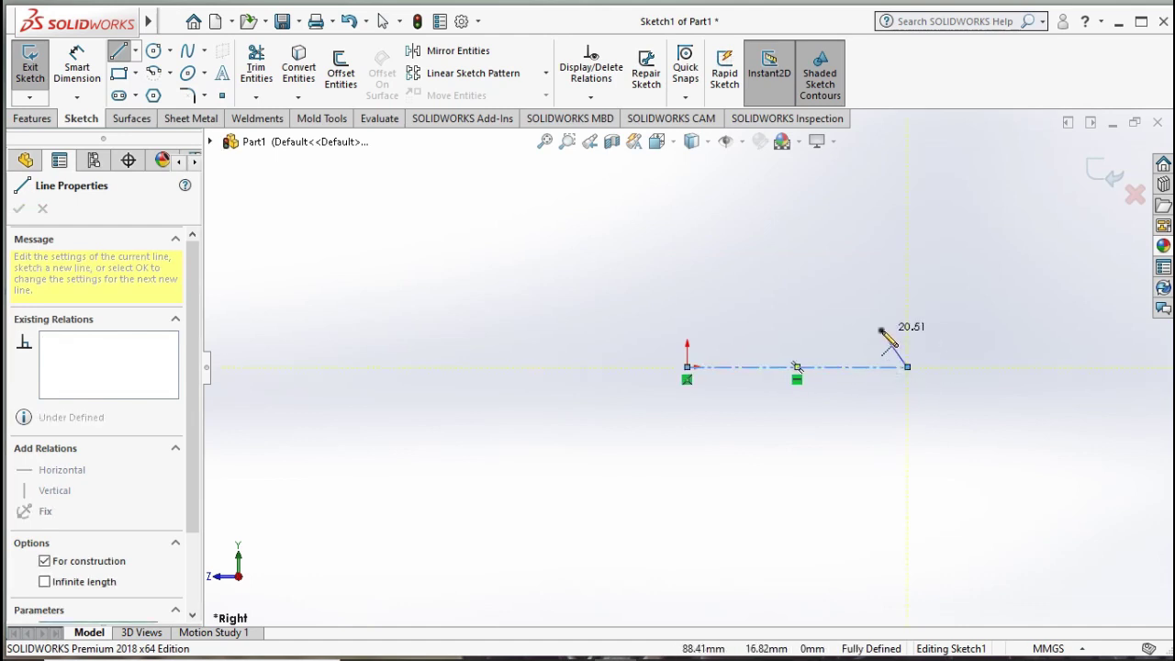
left_click(687, 366)
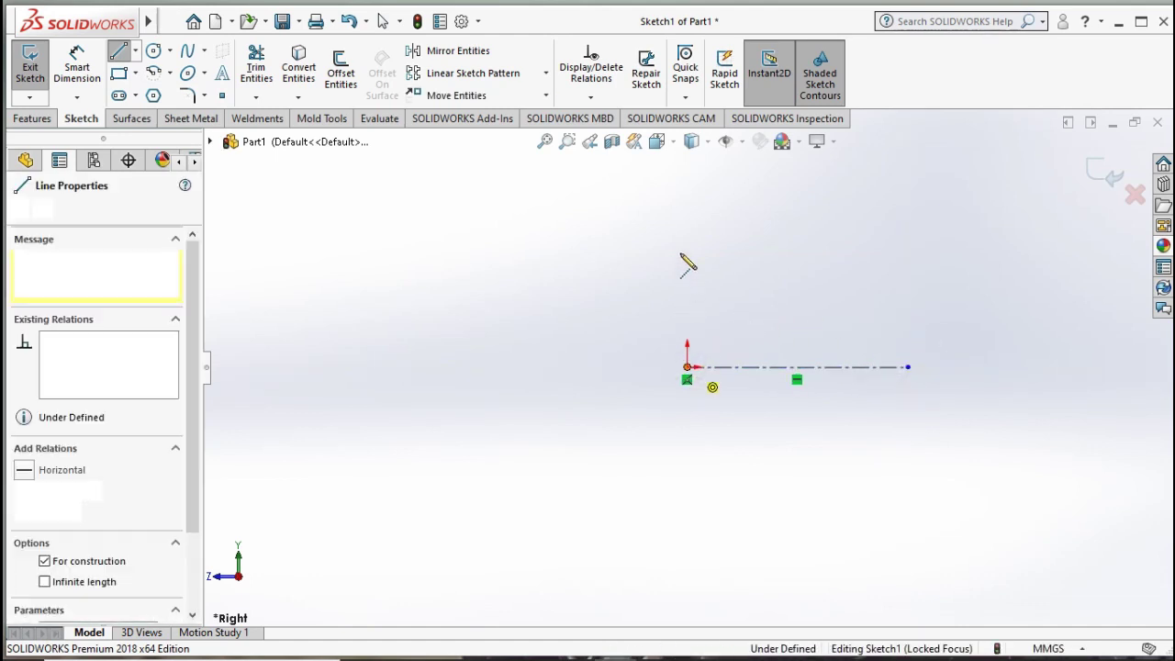
left_click(687, 194)
key("Escape")
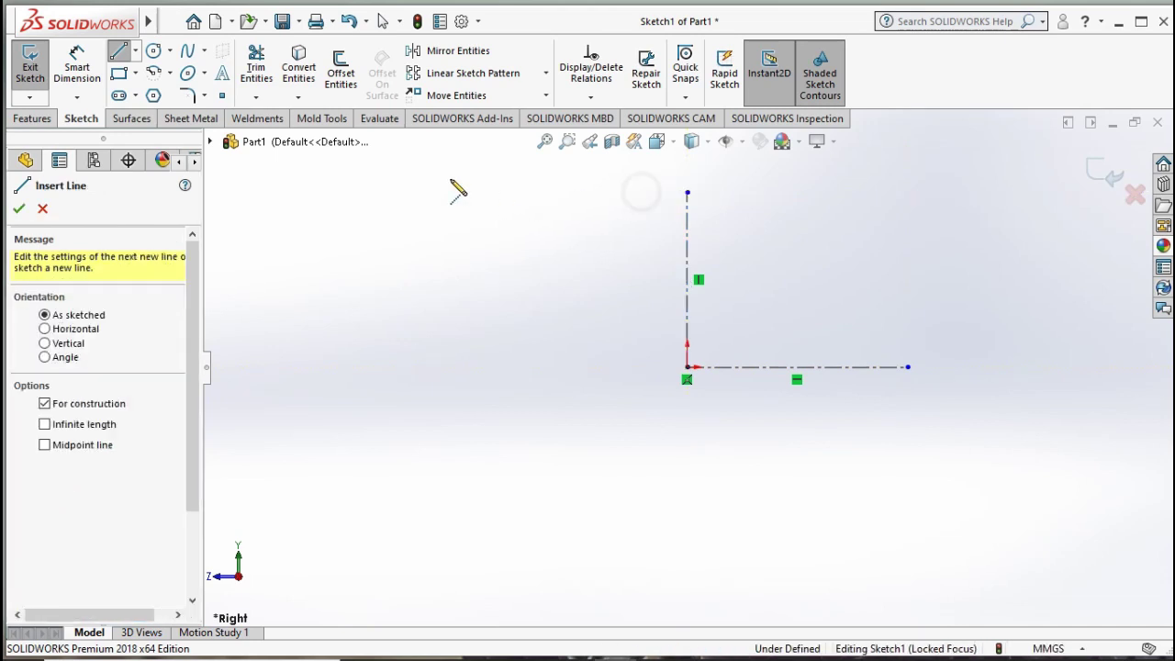
- Draw a closed rectangle from four solid lines around the origin, about 95 mm wide
left_click(117, 51)
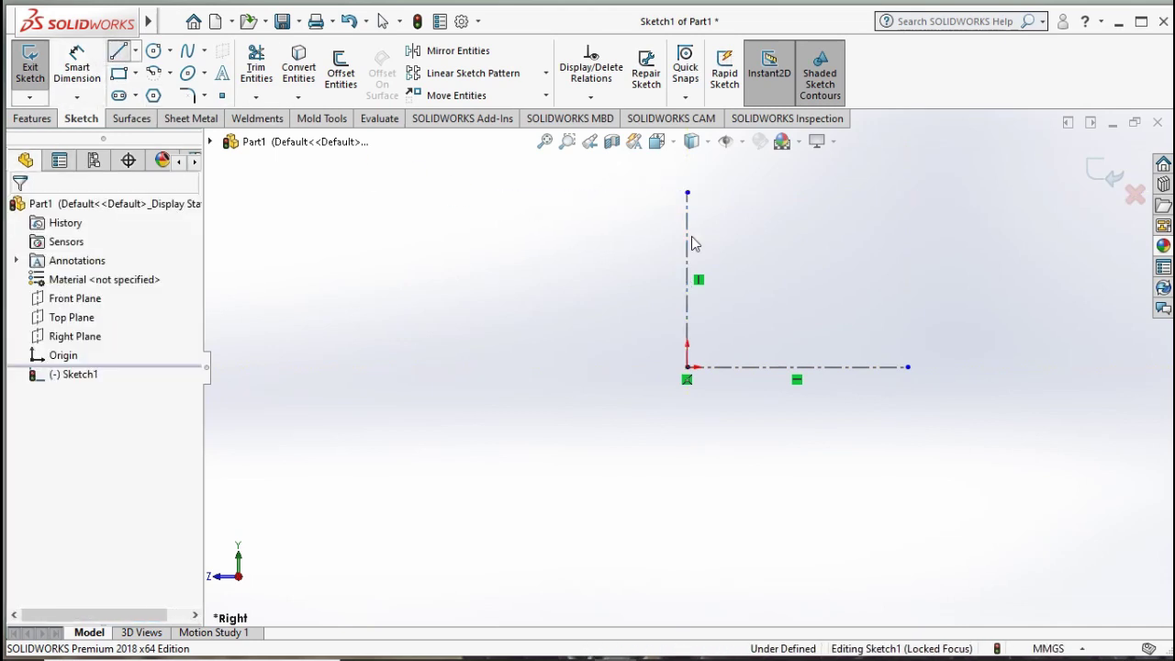
left_click(788, 220)
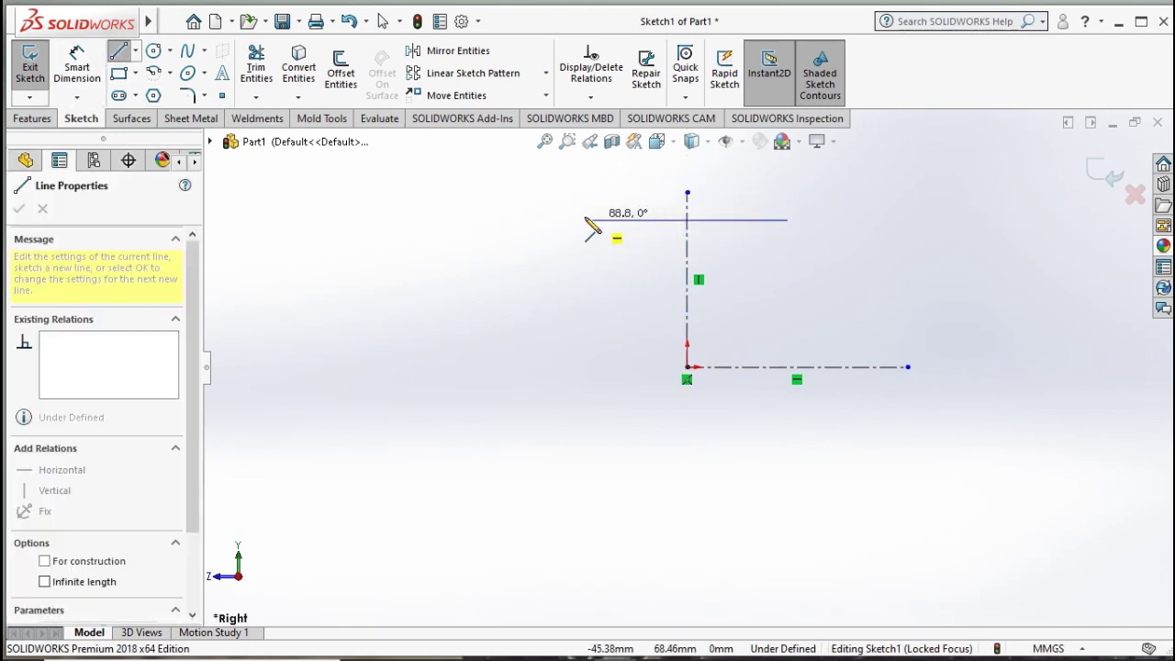
left_click(579, 220)
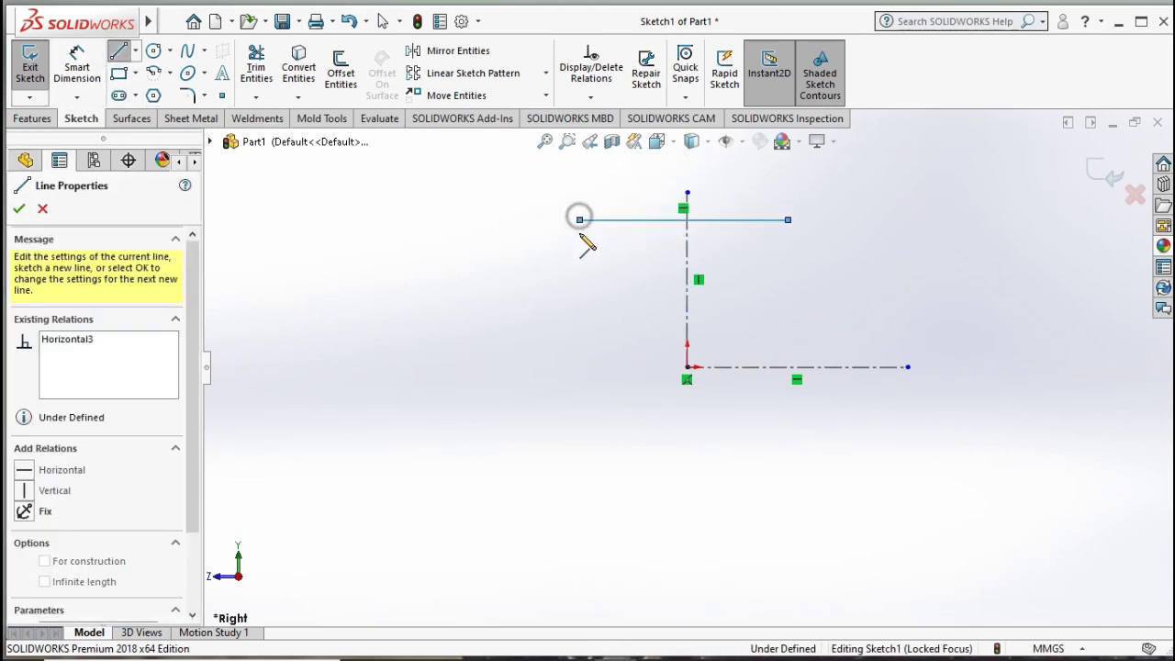
left_click(579, 464)
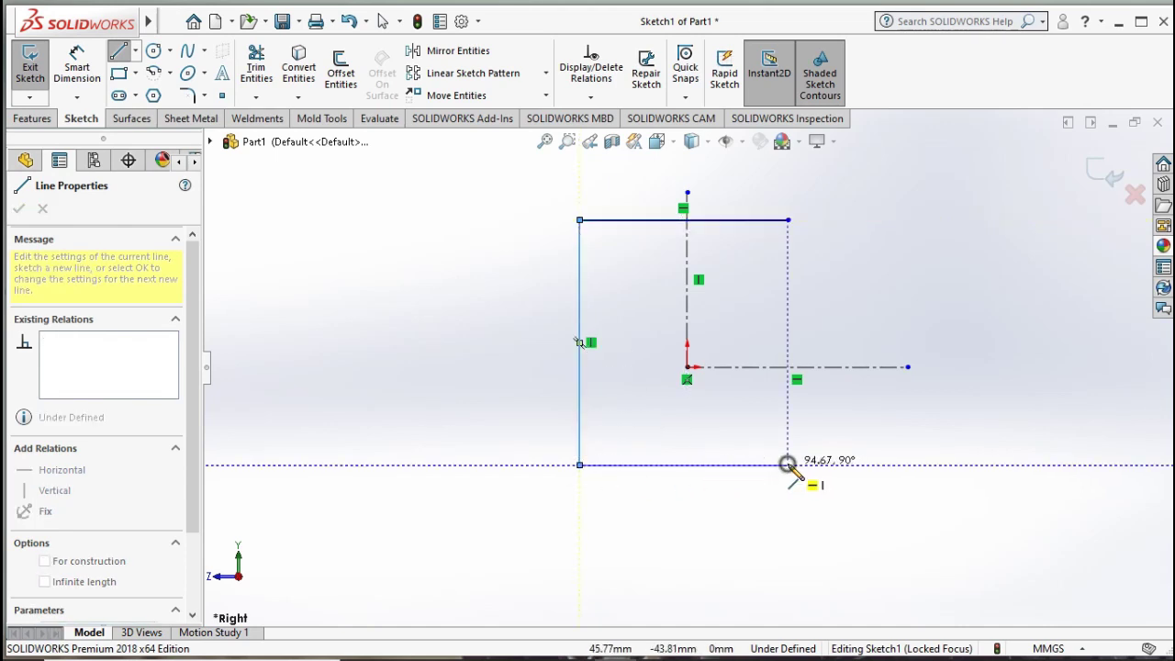
left_click(788, 465)
left_click(788, 220)
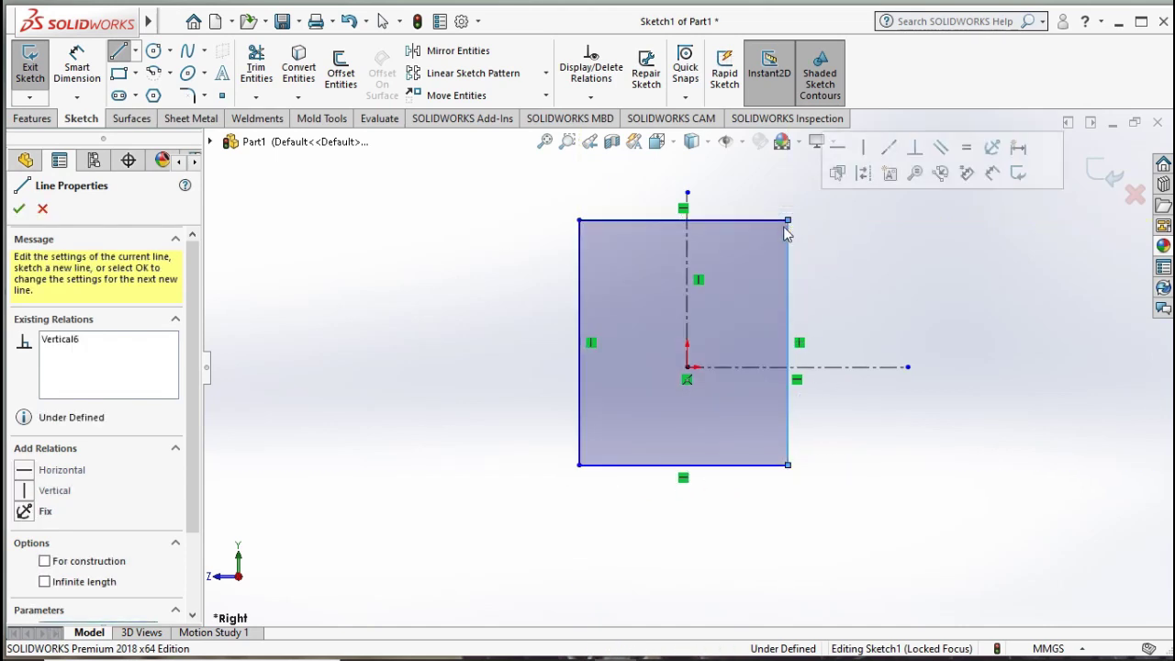
key("Escape")
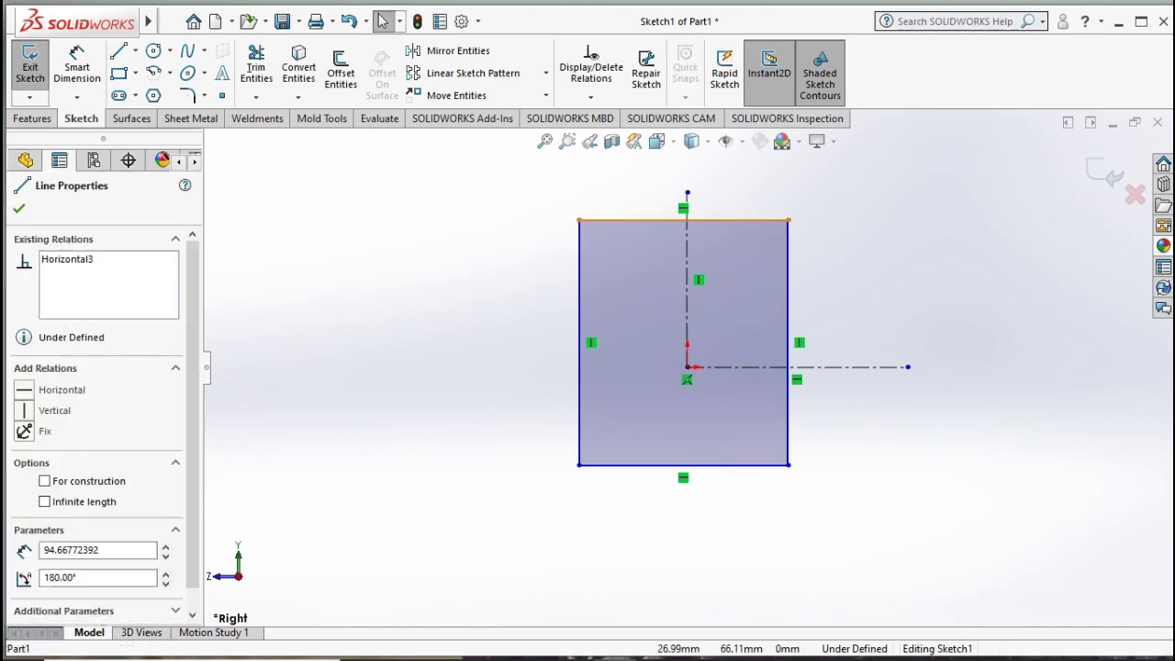
- Make the rectangle's upper and lower edges symmetric about the horizontal centerline
left_click(740, 368)
left_click(716, 467, "ctrl")
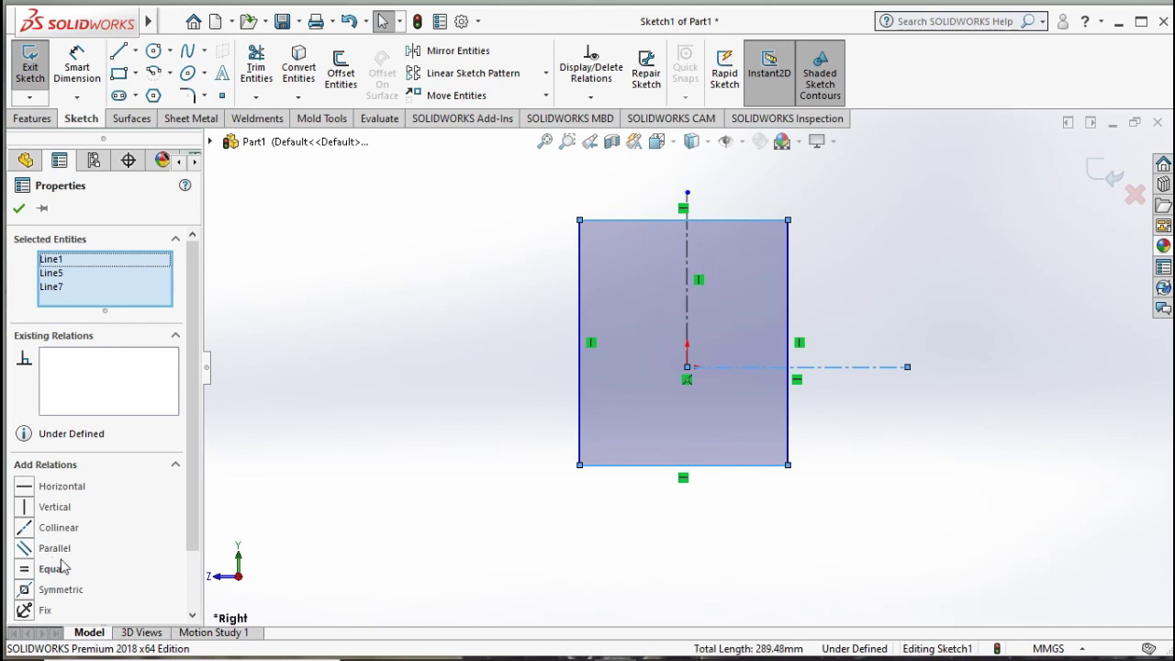
left_click(25, 590)
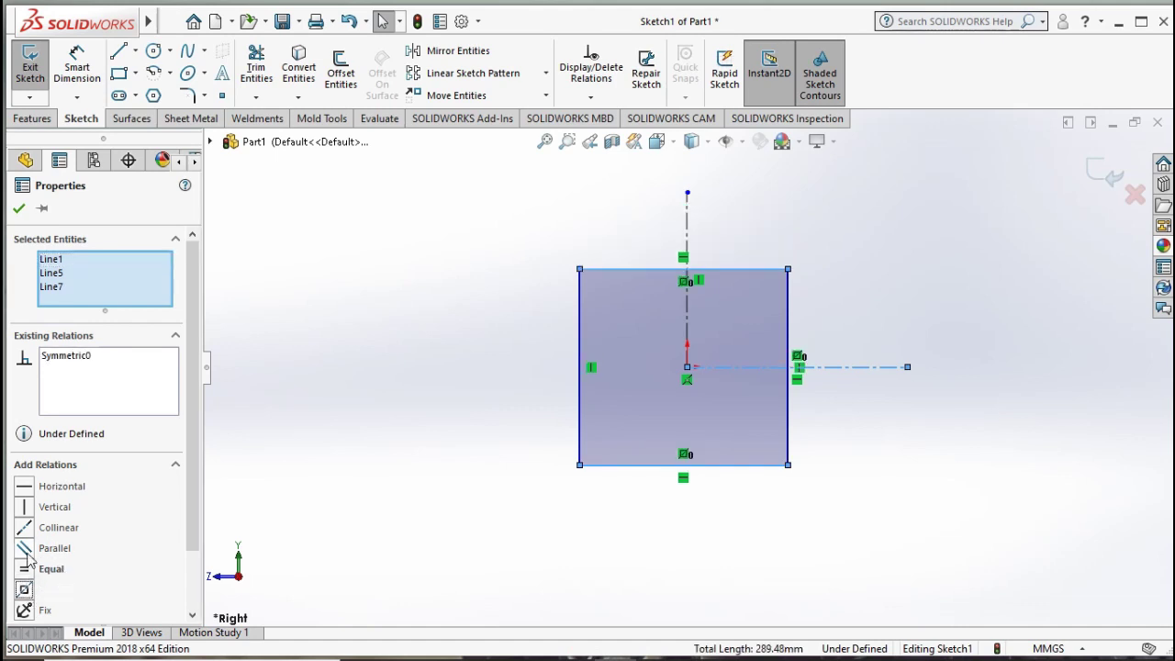
left_click(16, 211)
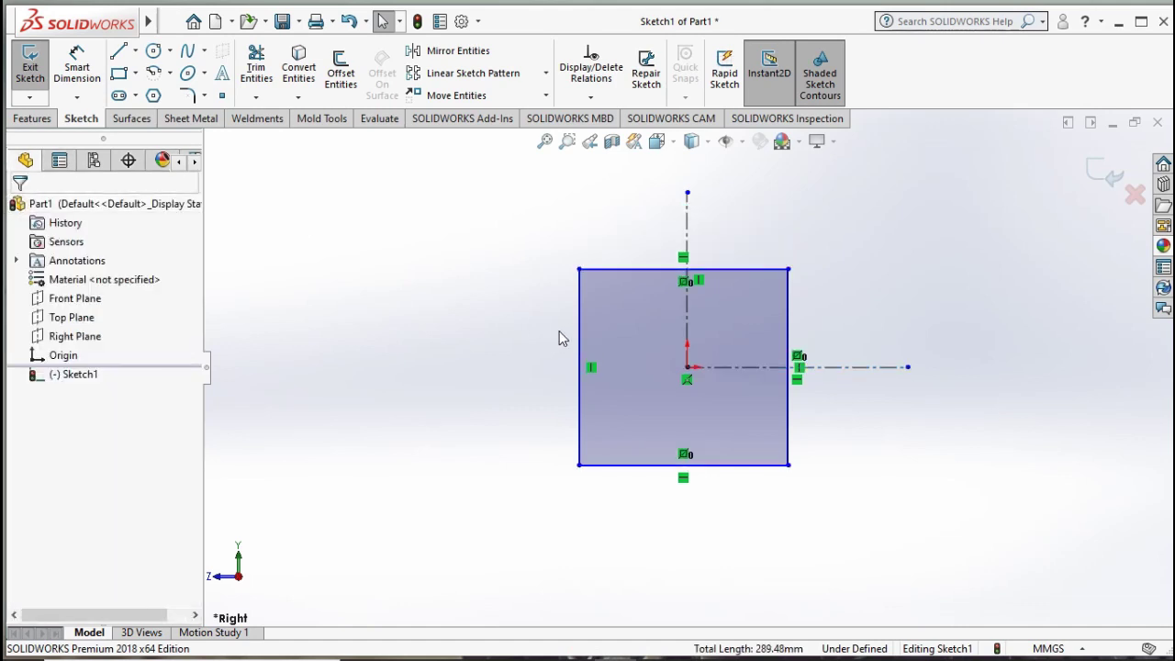
- Make the rectangle's two vertical edges symmetric about the vertical centerline
left_click(690, 303)
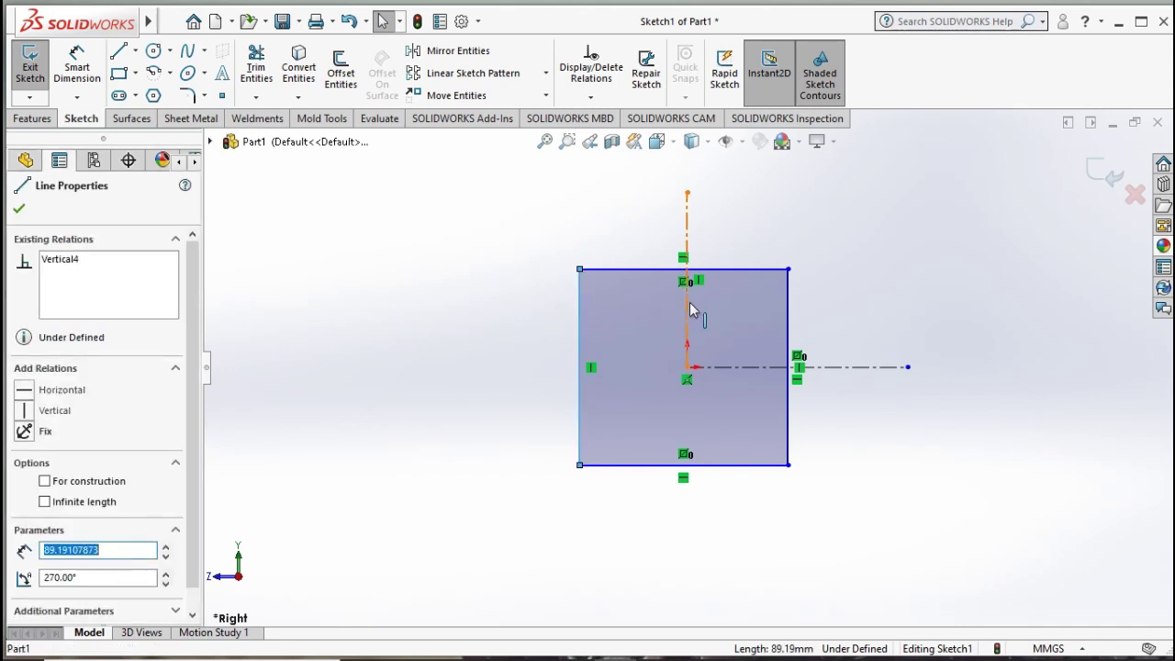
left_click(755, 368, "ctrl")
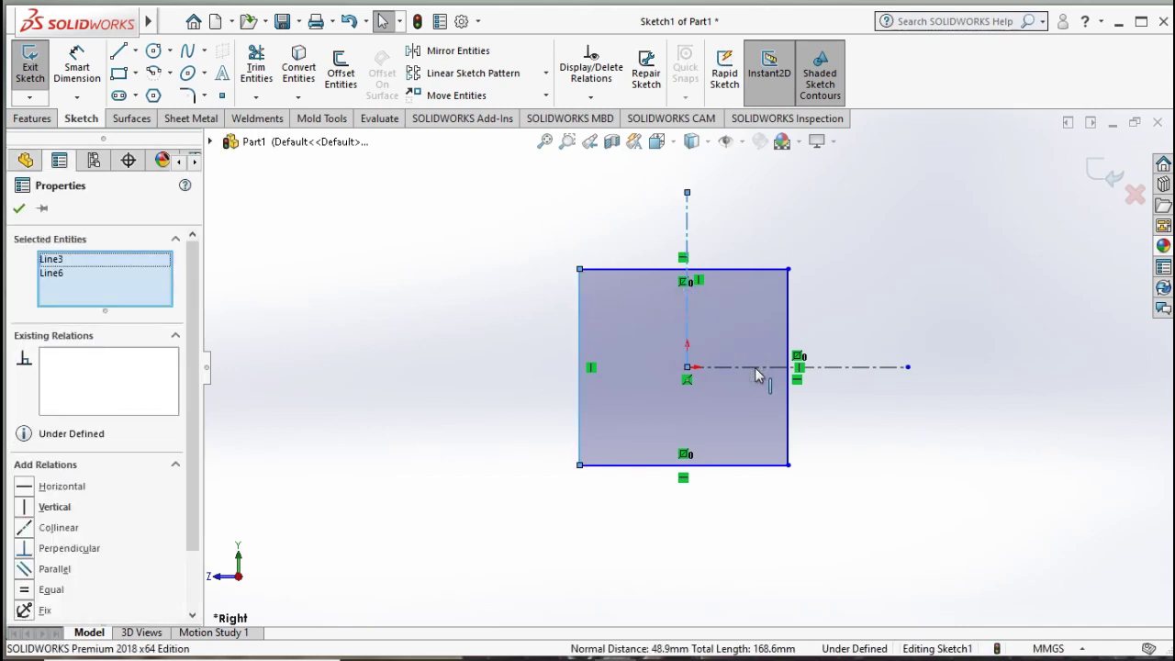
left_click(755, 368)
left_click(767, 367, "ctrl")
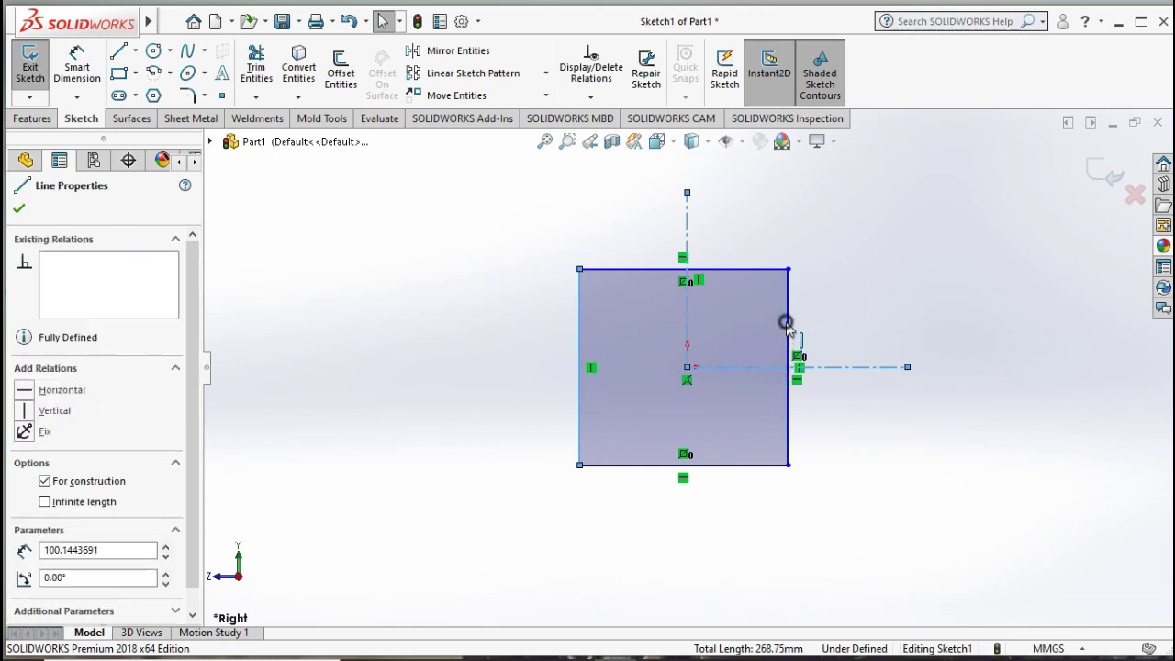
left_click(581, 386, "ctrl")
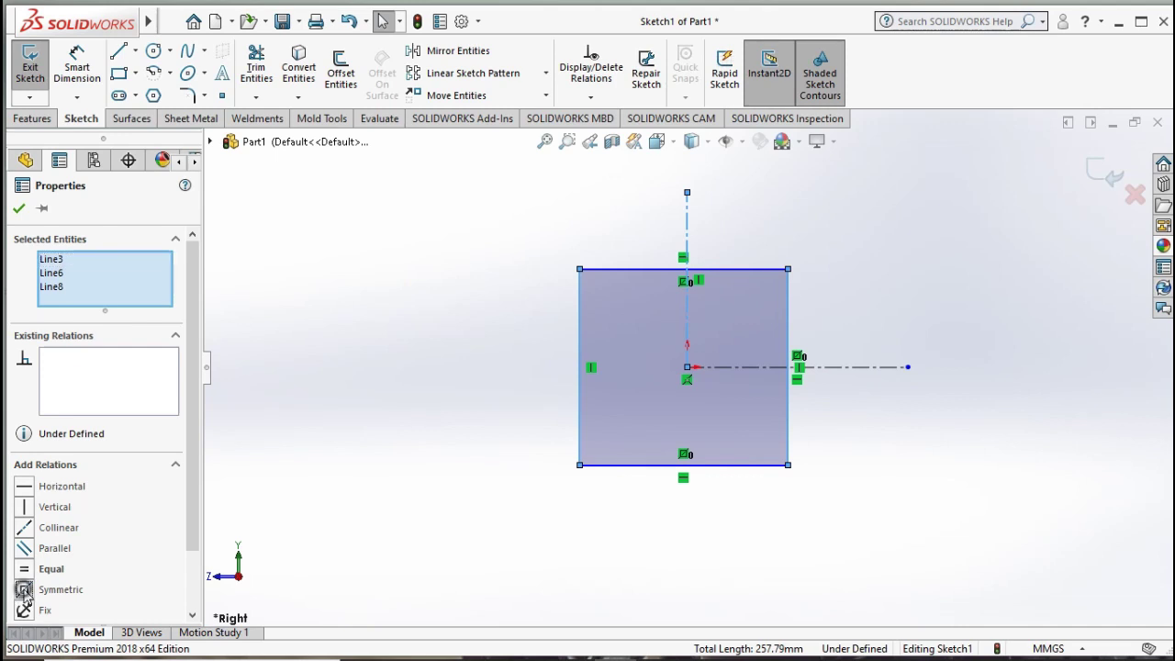
left_click(24, 590)
left_click(18, 208)
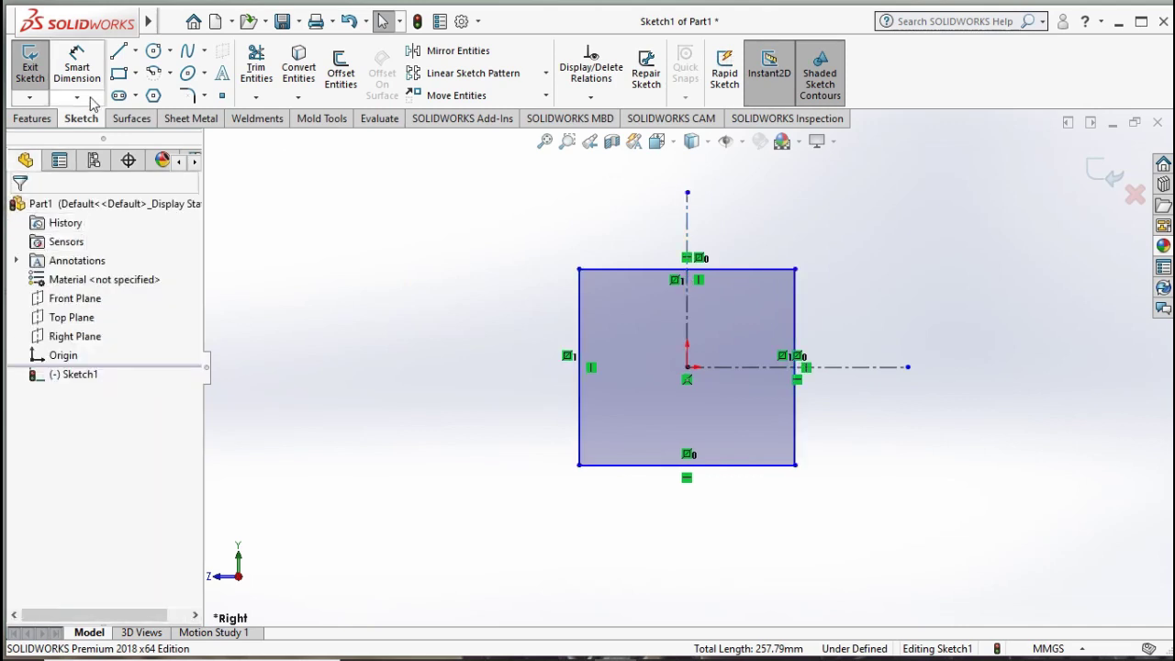
- Dimension the distance between the rectangle's upper and lower edges as 116 mm
left_click(77, 66)
left_click(606, 273)
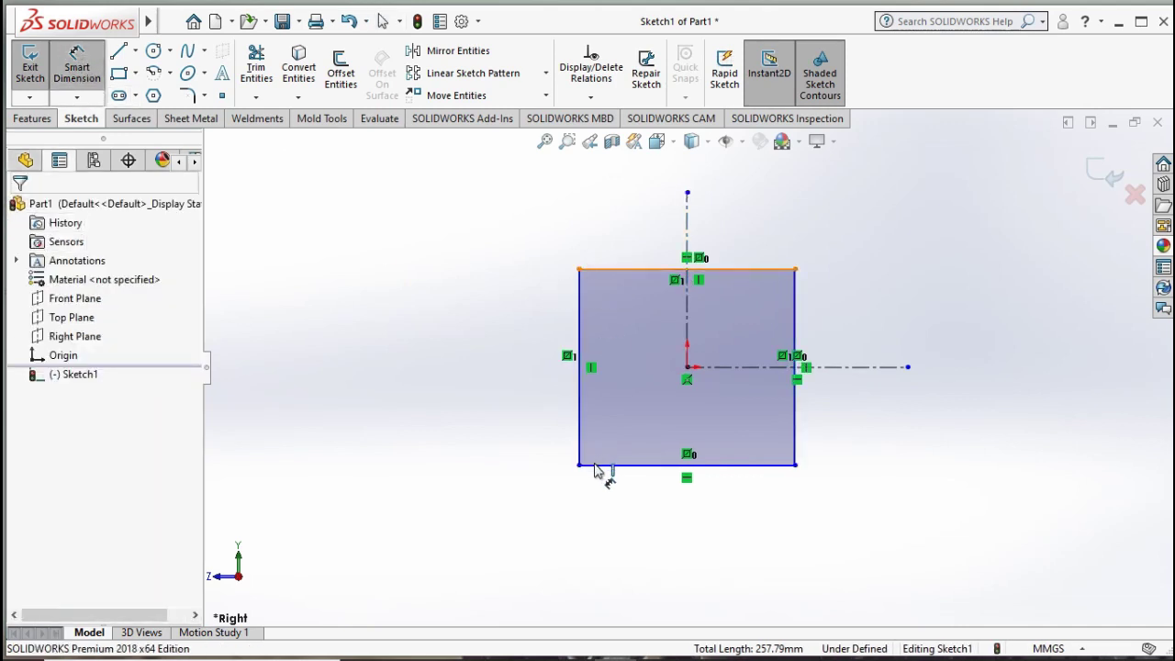
left_click(598, 465)
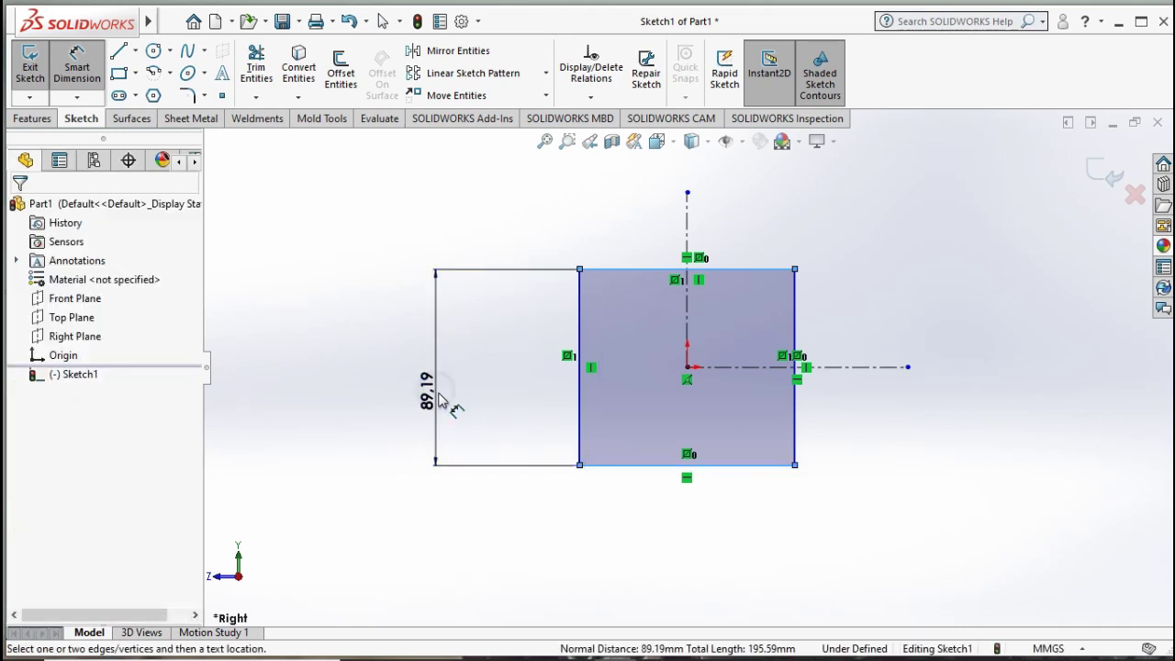
left_click(449, 406)
type("116")
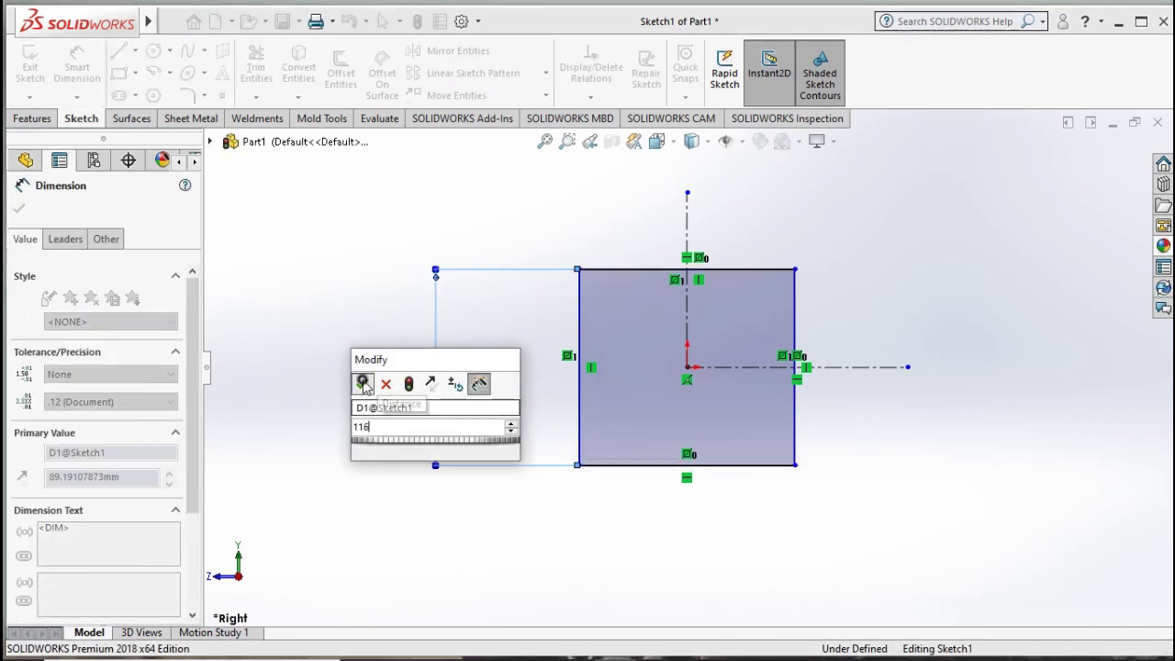
key("Return")
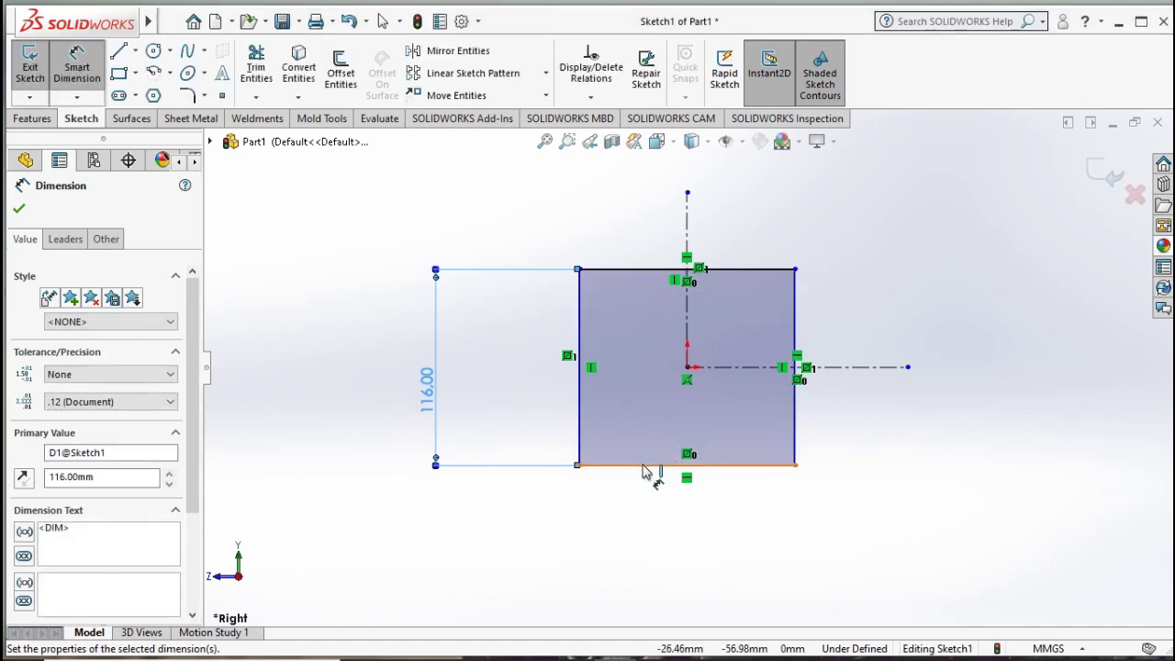
- Dimension the rectangle's lower edge as 104 mm long
left_click(654, 538)
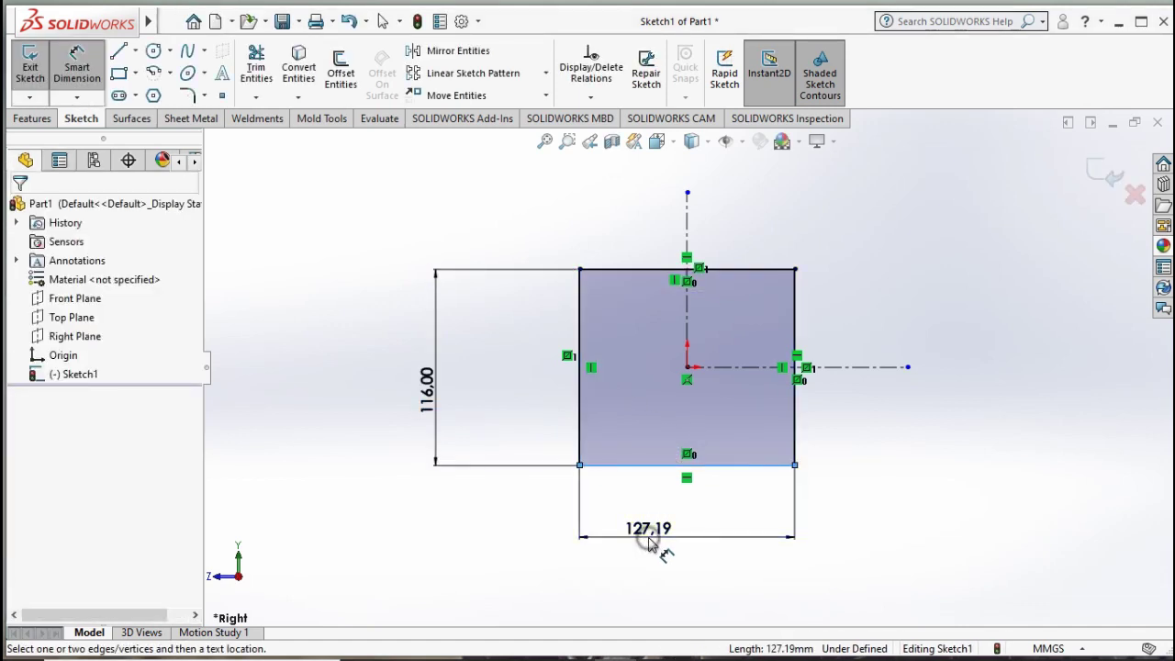
left_click(663, 539)
type("104")
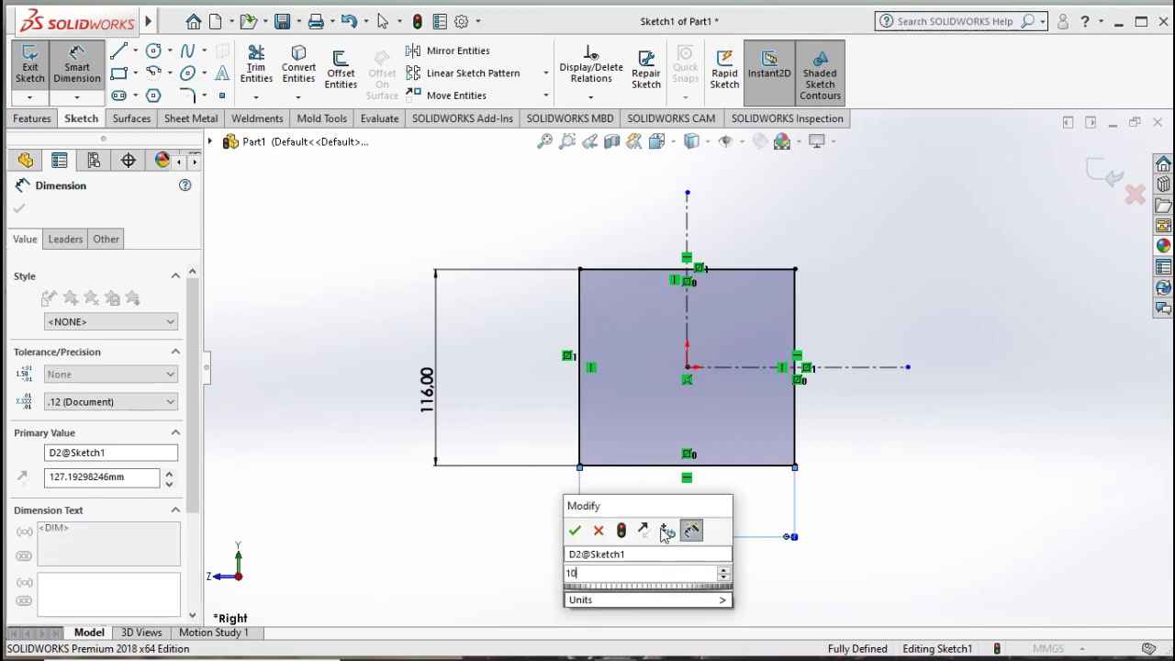
left_click(575, 531)
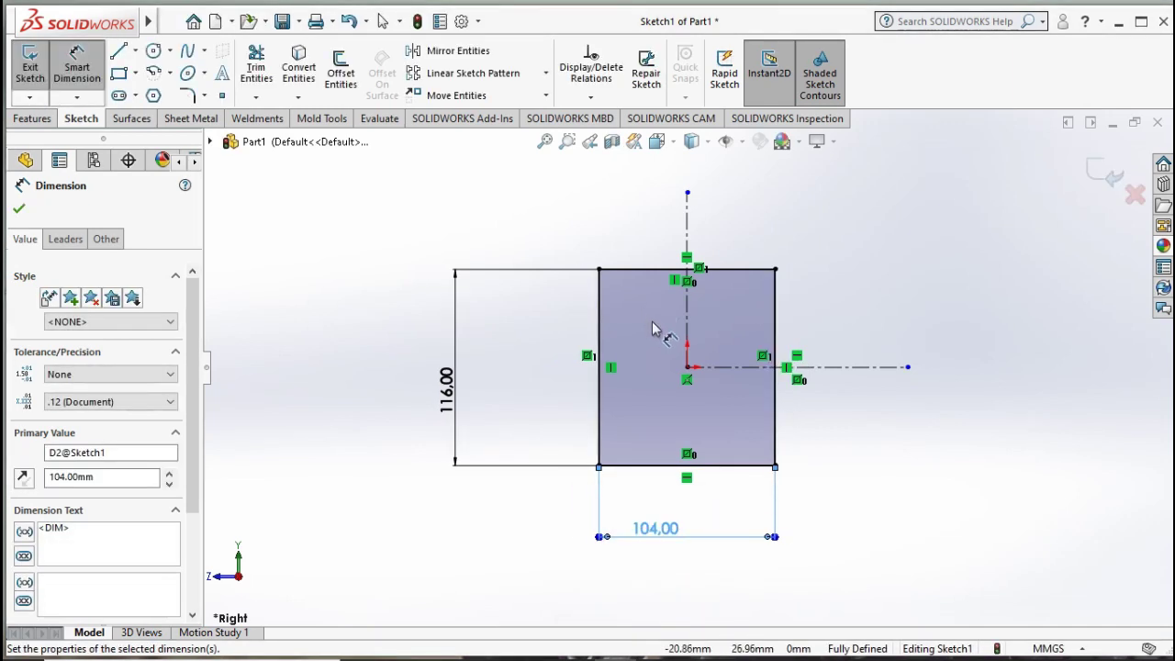
- Draw a circle about 74 mm in diameter centred on the rectangle's upper-left corner
scroll(647, 326, "down", 2)
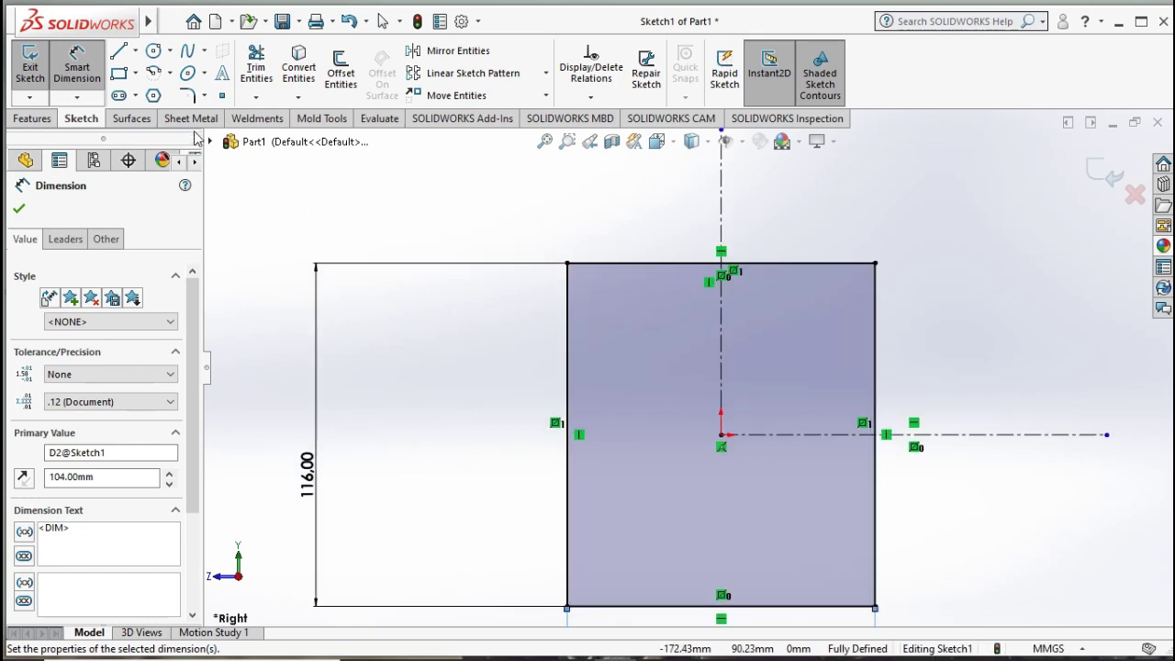
left_click(155, 53)
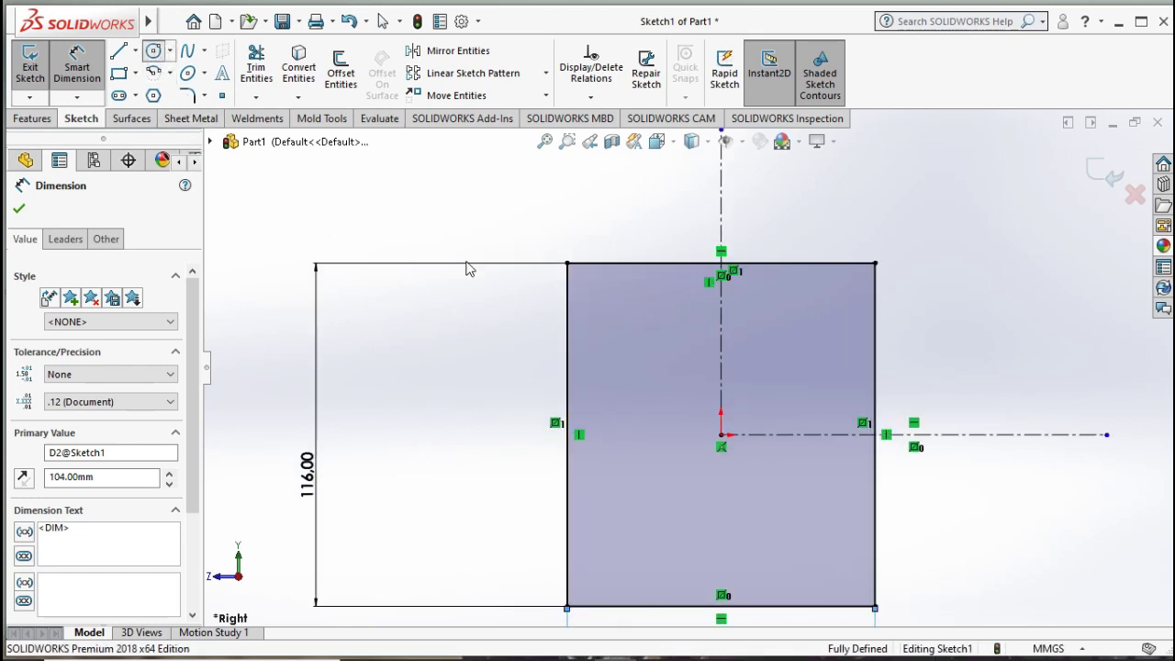
left_click(569, 265)
left_click(481, 194)
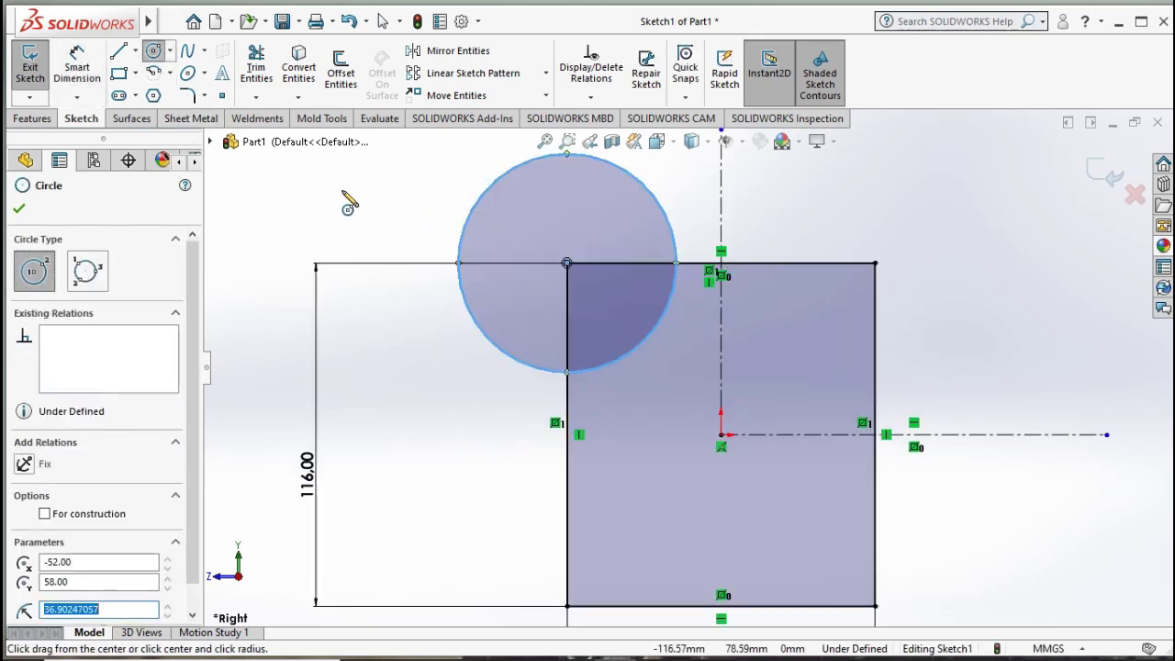
- Dimension the diameter of the circle at the rectangle's upper-left corner as 75*2, giving 150 mm
left_click(80, 70)
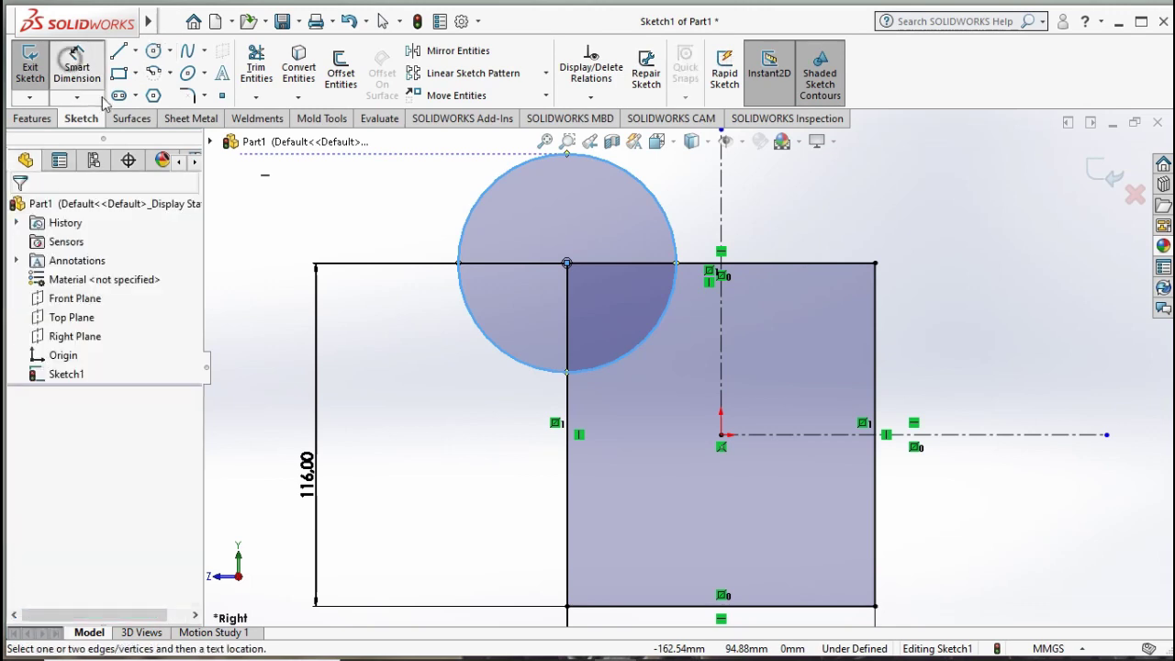
left_click(444, 232)
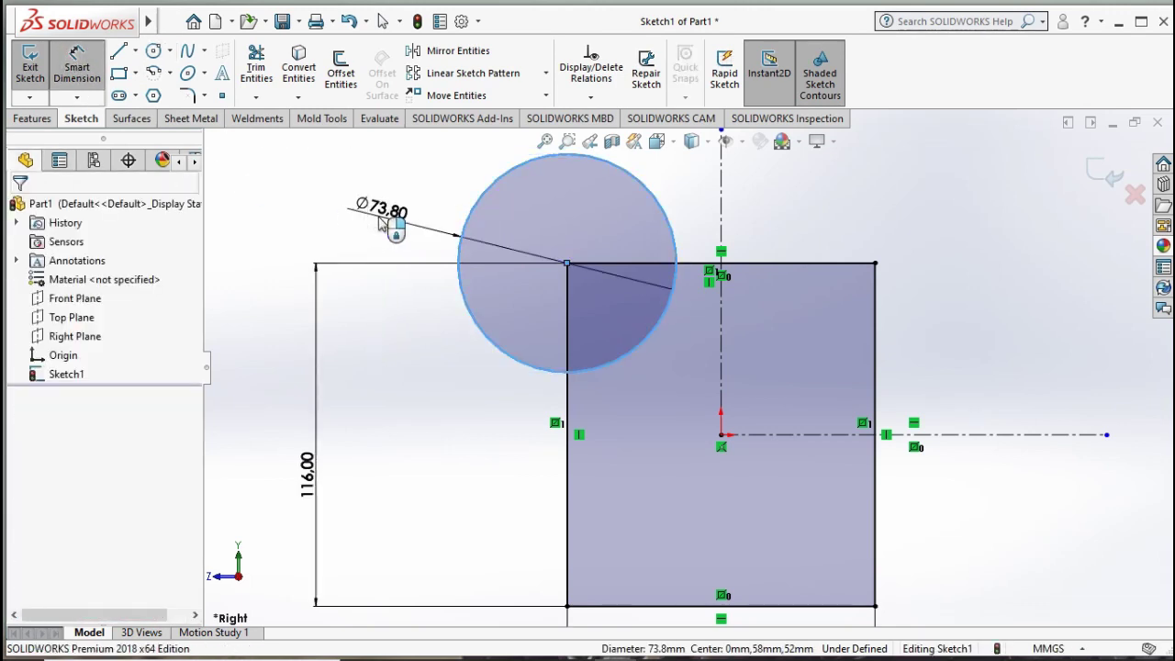
left_click(384, 225)
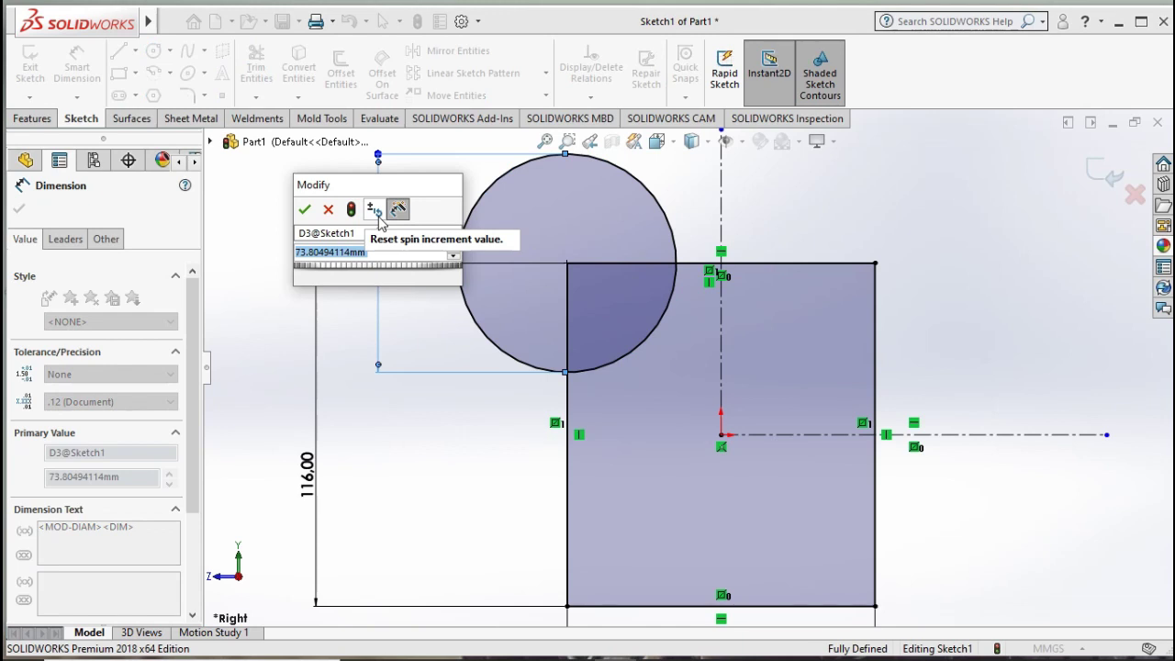
type("75")
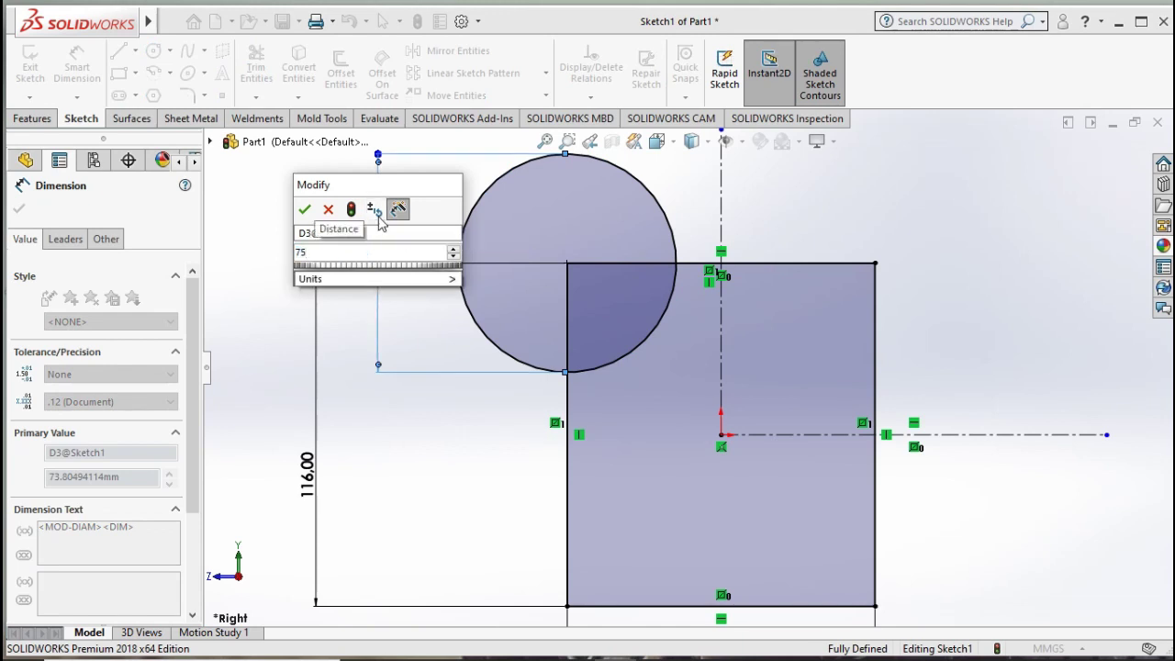
type("*2")
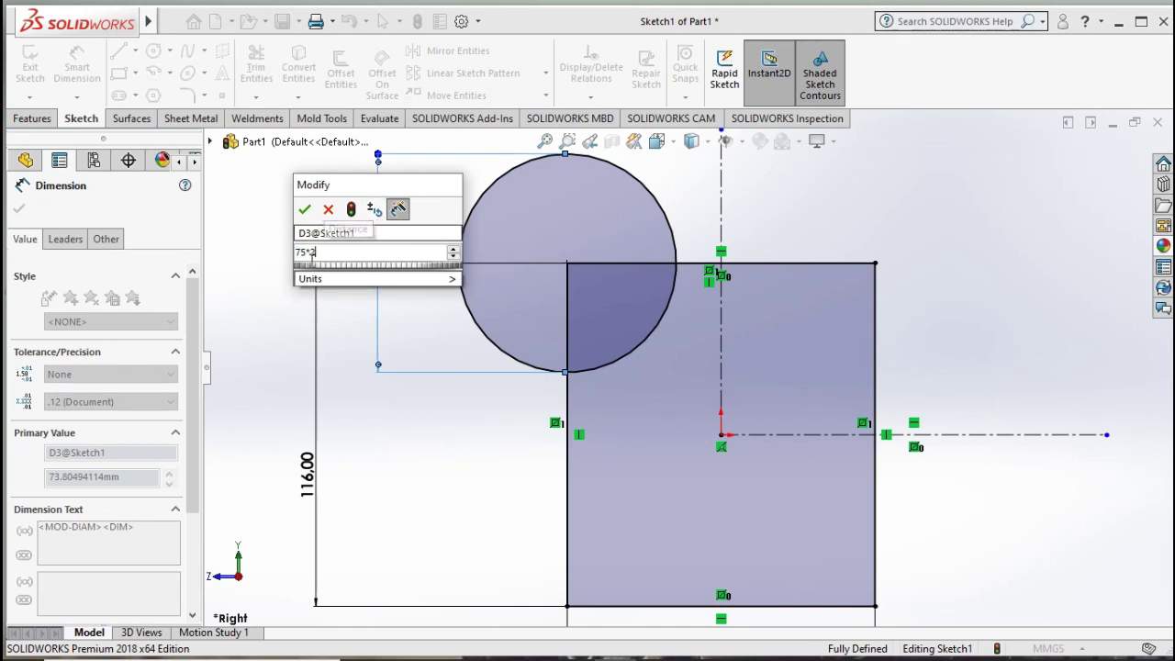
left_click(303, 212)
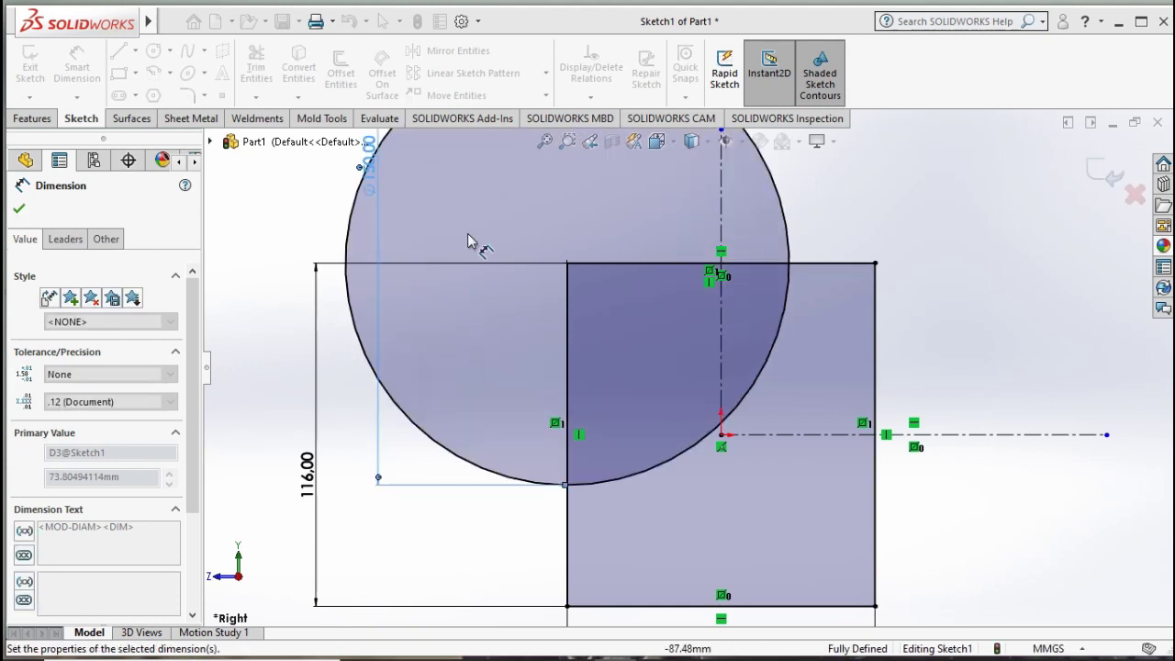
- Trim away the circle's outer part and the rectangle's upper-left corner lines, leaving a concave arc cutting into the profile
key("f")
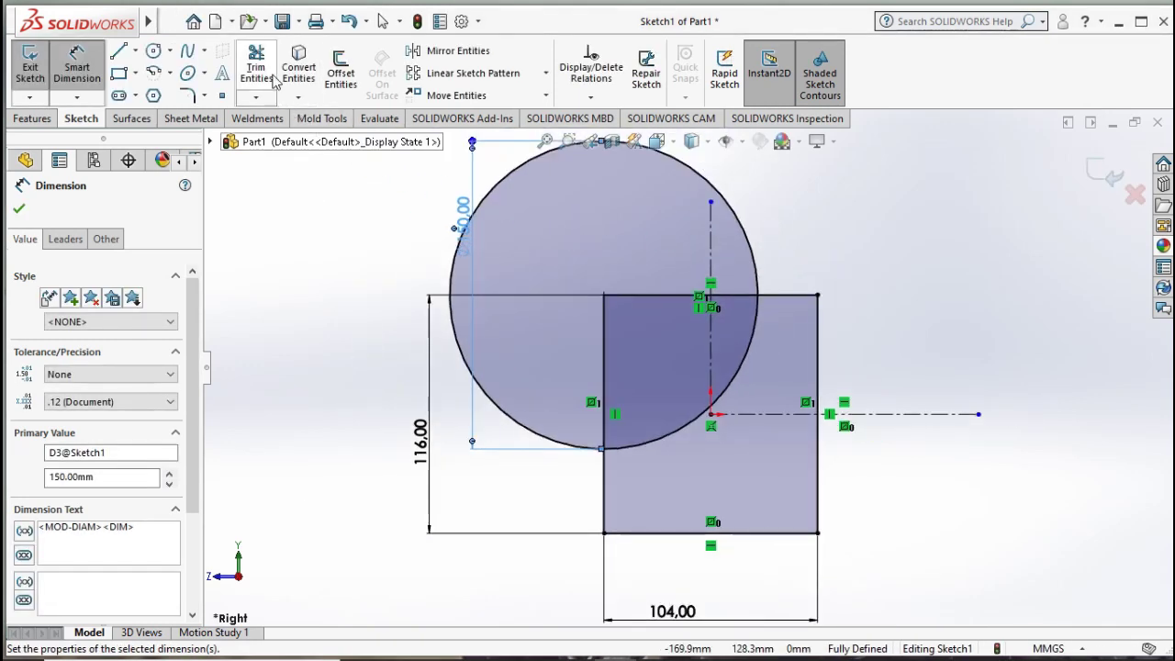
left_click(256, 66)
mouse_move(803, 249)
left_mouse_down()
mouse_move(744, 262)
mouse_move(737, 310)
mouse_move(675, 343)
left_mouse_up()
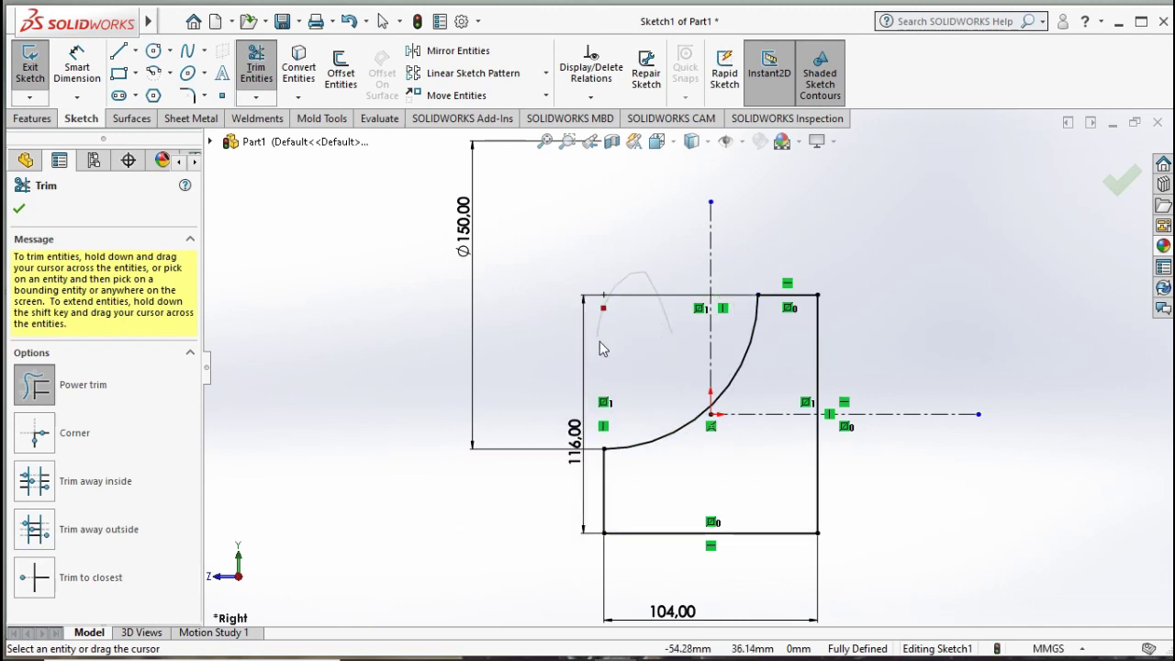
left_click_drag(603, 349, 621, 298)
key("Escape")
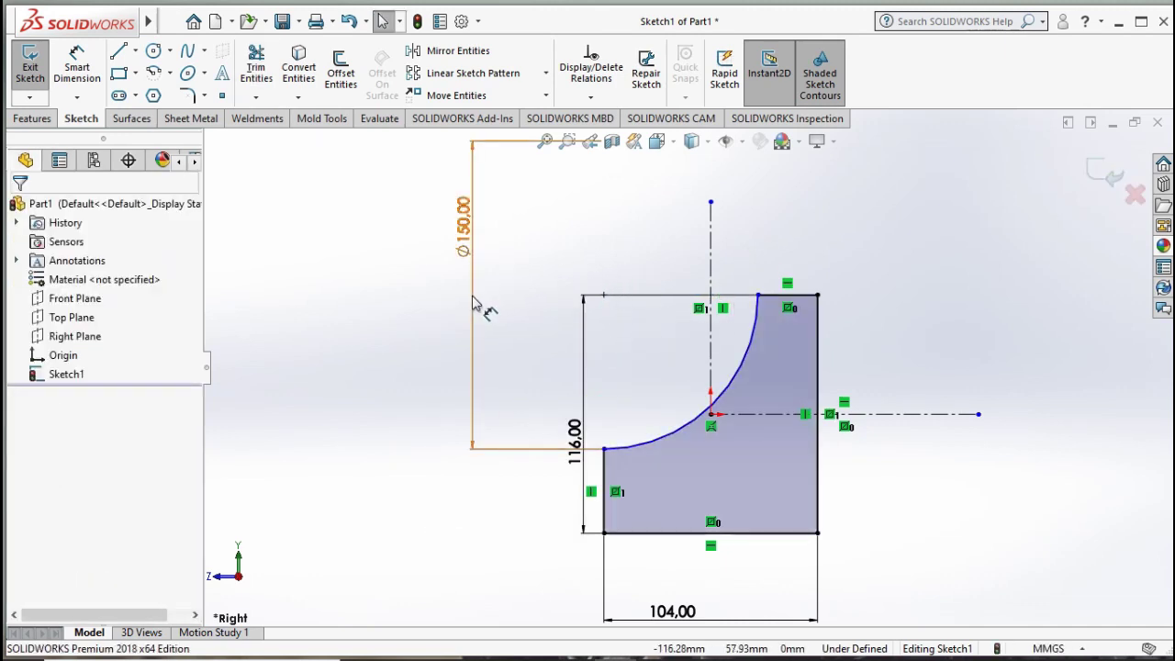
- Replace the concave arc's diameter dimension with a 75 mm radius dimension, and move the 116 mm dimension farther out from the profile
left_click(472, 294)
key("Delete")
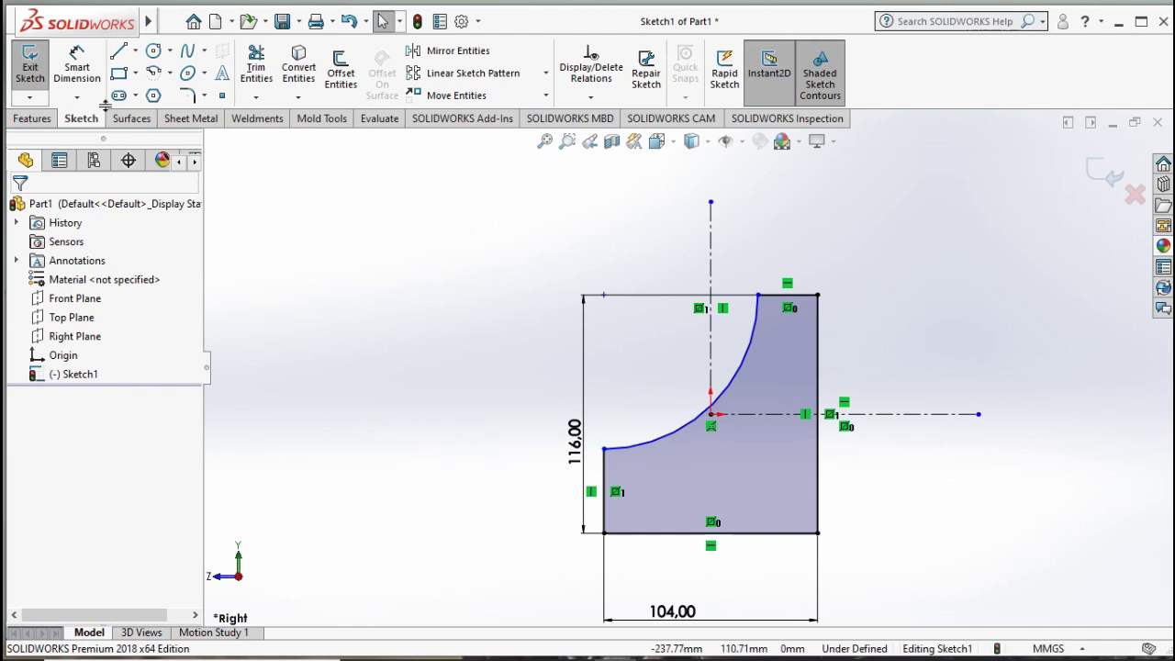
left_click(77, 66)
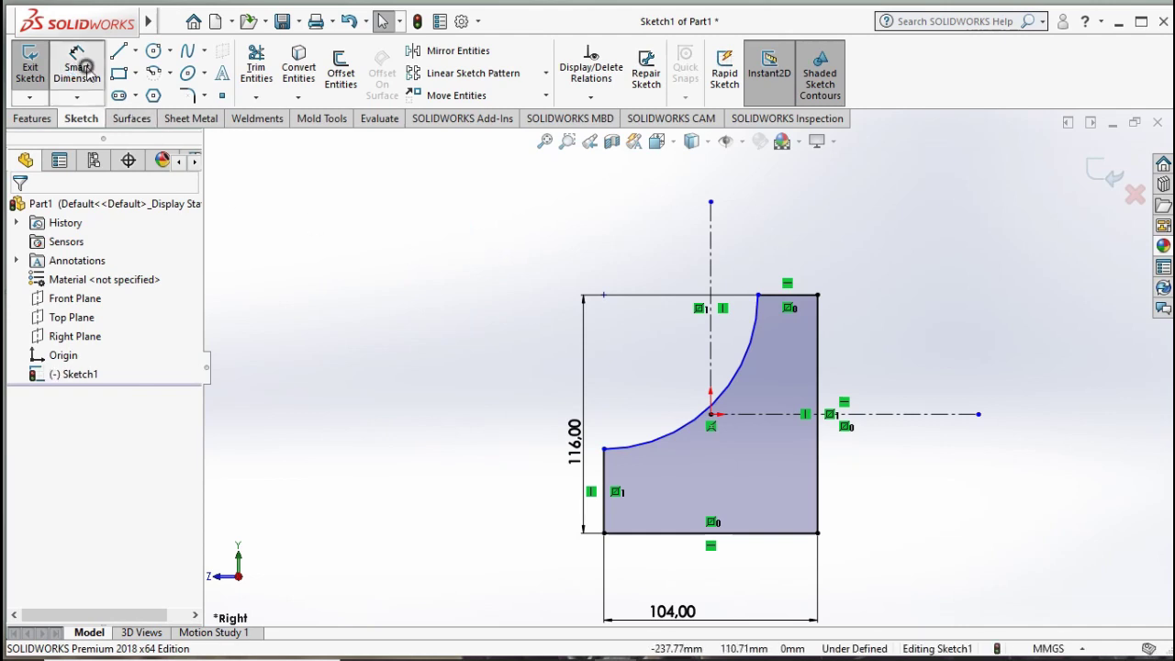
left_click(685, 425)
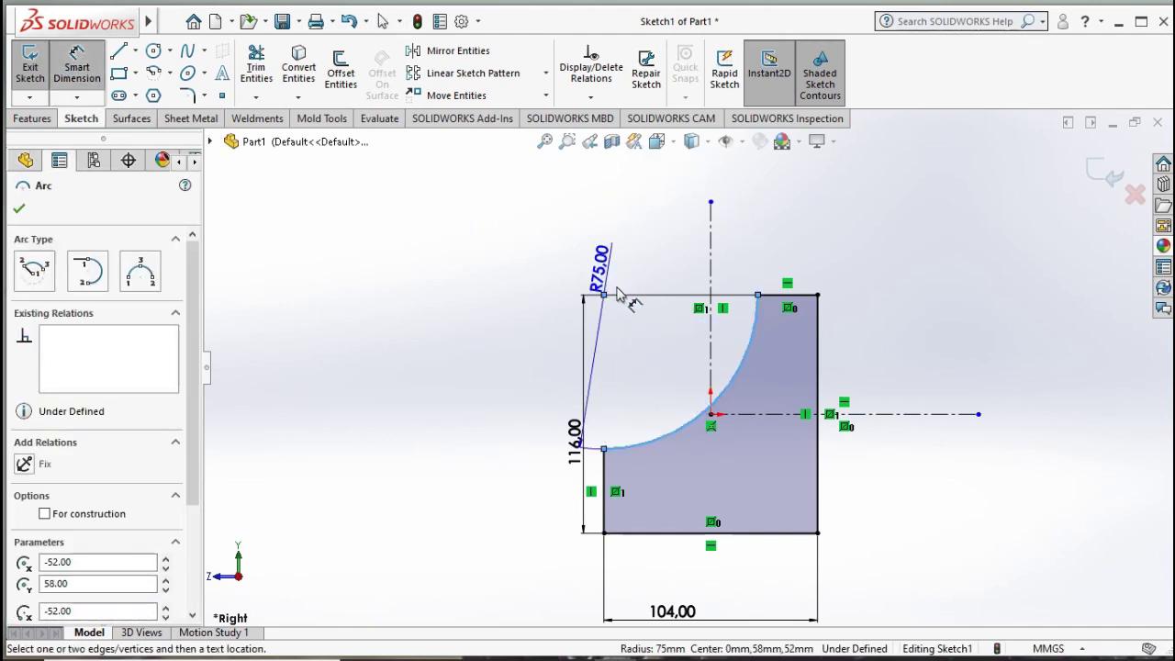
left_click(643, 347)
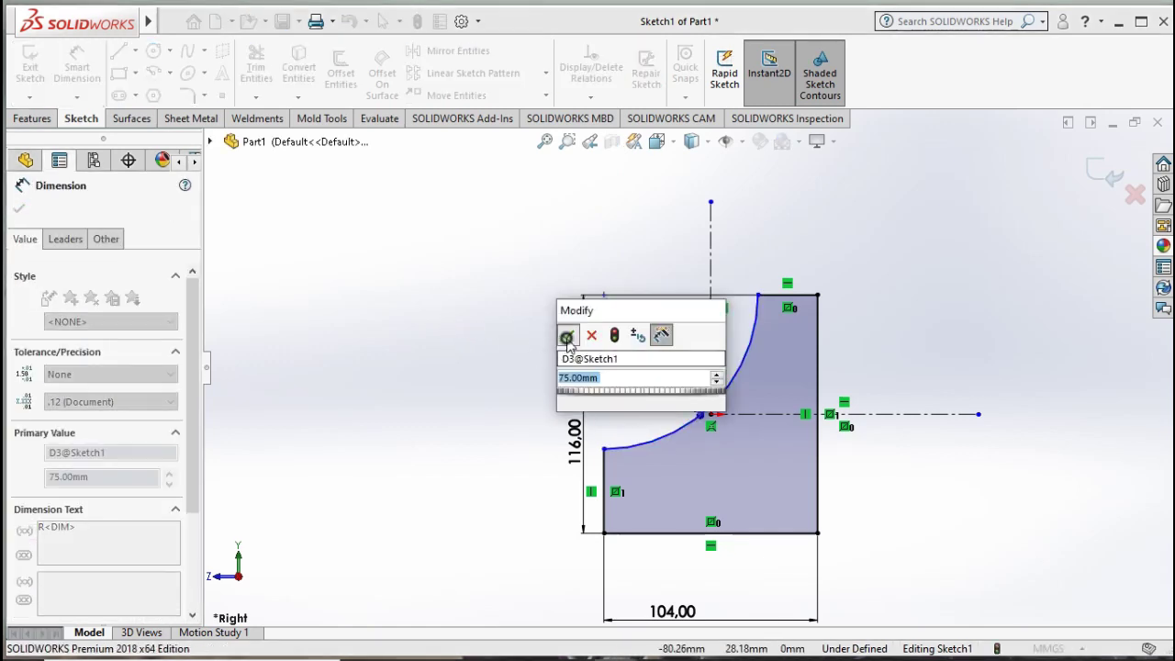
left_click(566, 337)
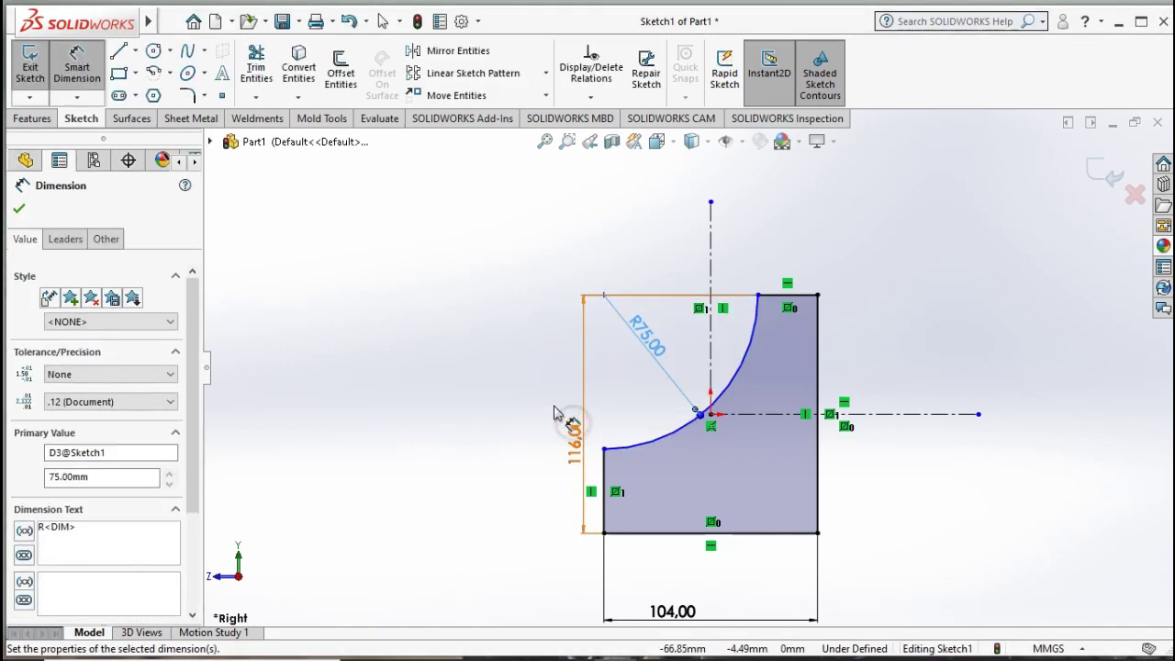
left_click_drag(555, 413, 511, 400)
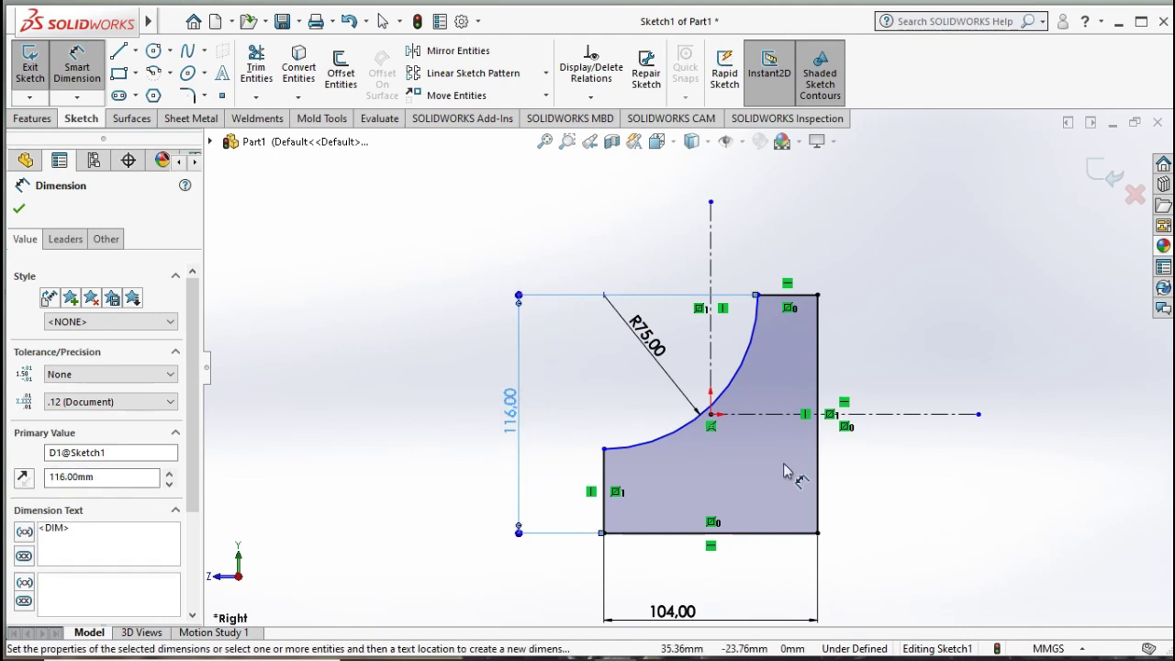
- Draw a circle about 10 mm in diameter inside the profile's lower-left area
scroll(739, 503, "down", 3)
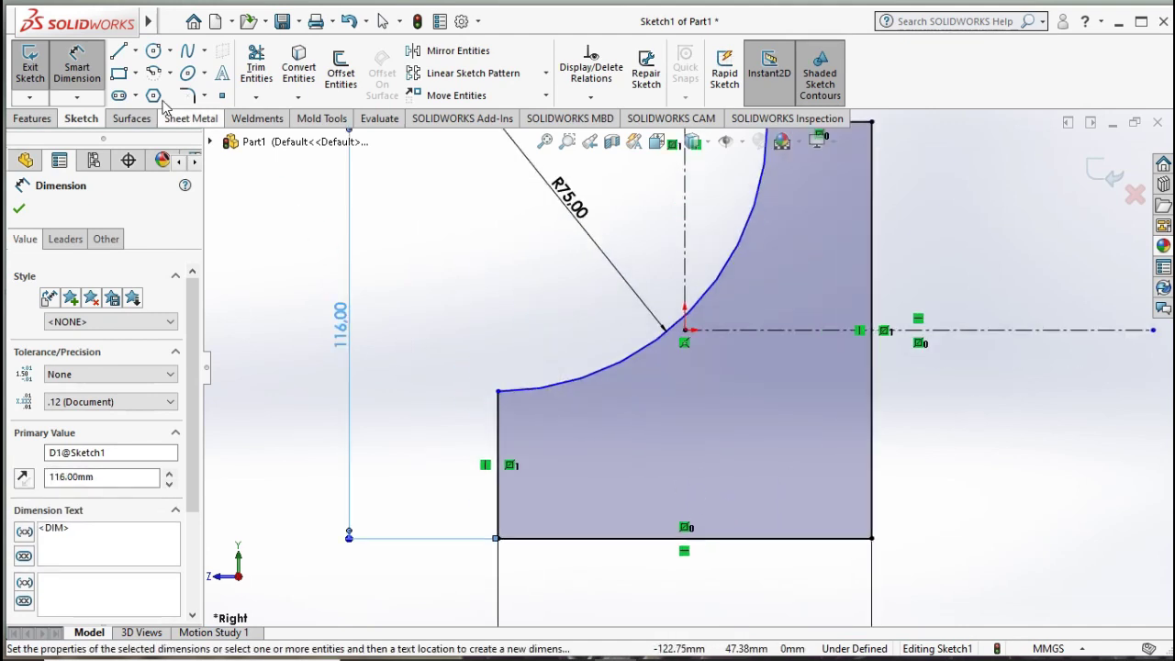
left_click(155, 53)
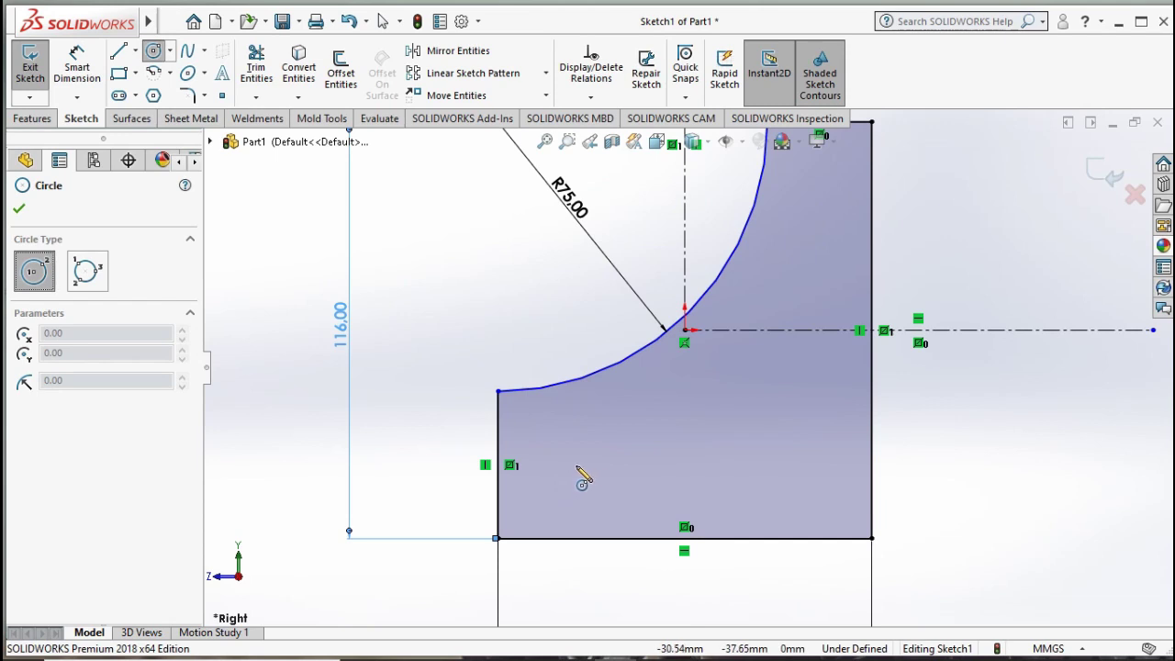
left_click_drag(587, 464, 600, 450)
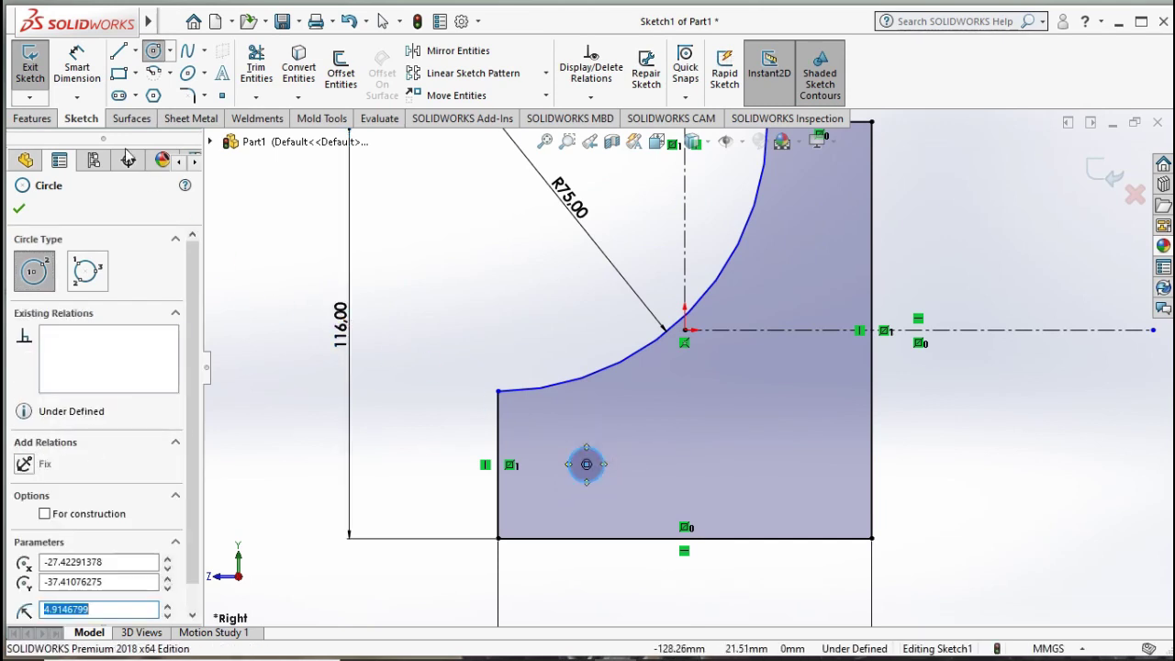
- Dimension the small circle's centre 22 mm above the profile's lower edge
left_click(77, 72)
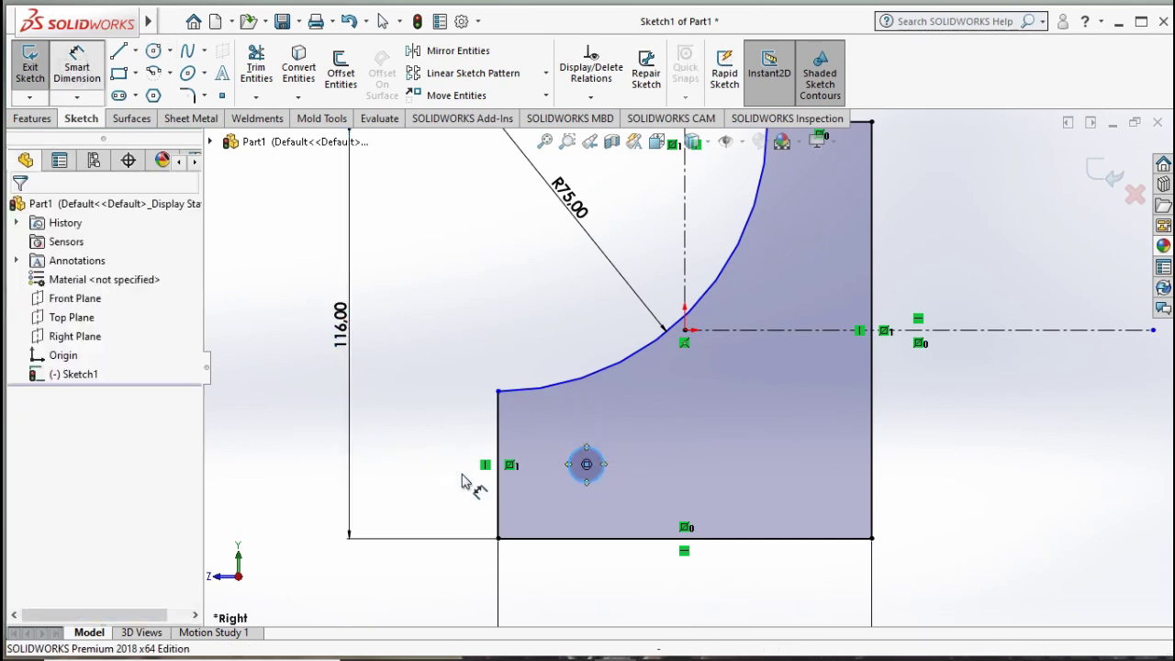
left_click(566, 497)
left_click(540, 539)
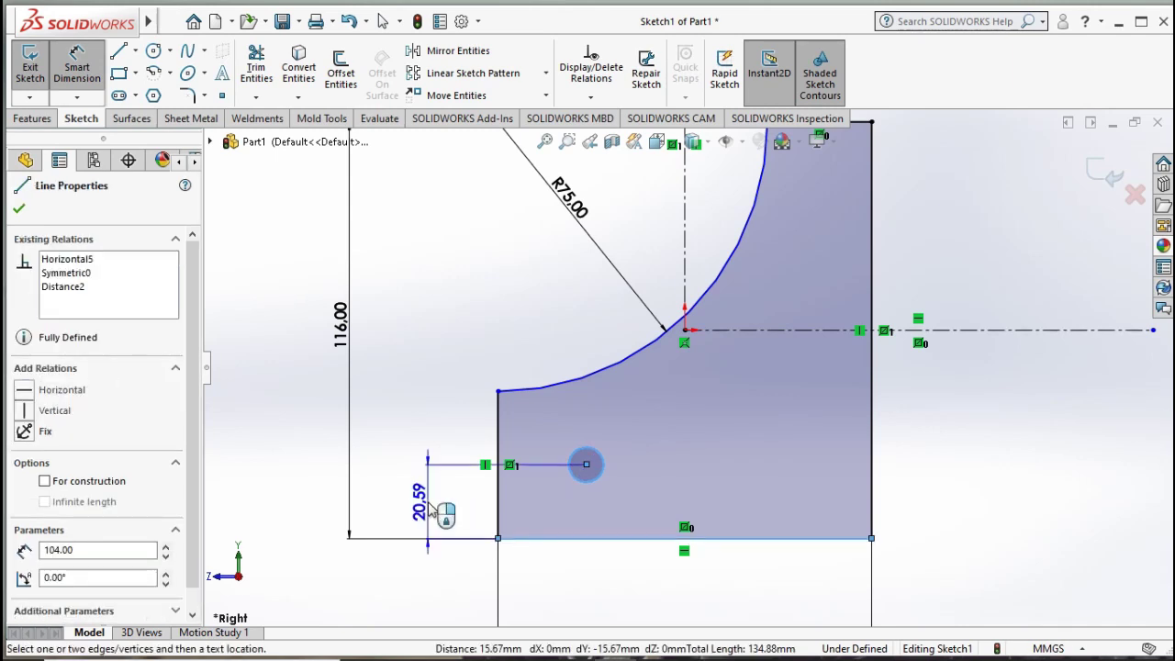
left_click(424, 514)
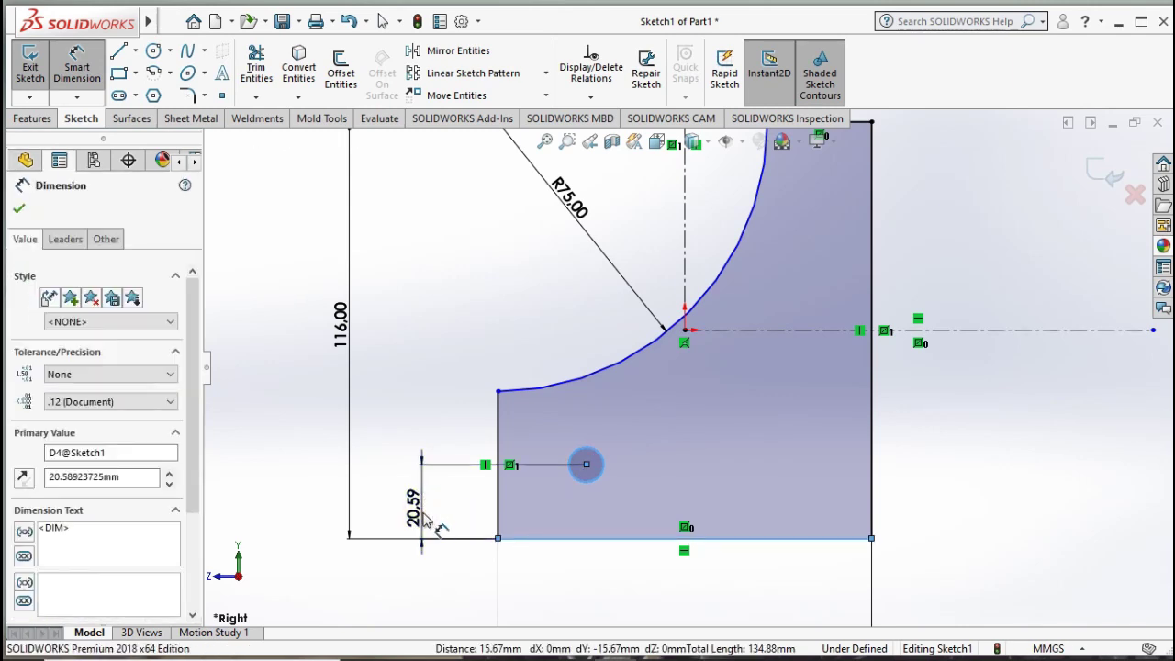
left_click(345, 497)
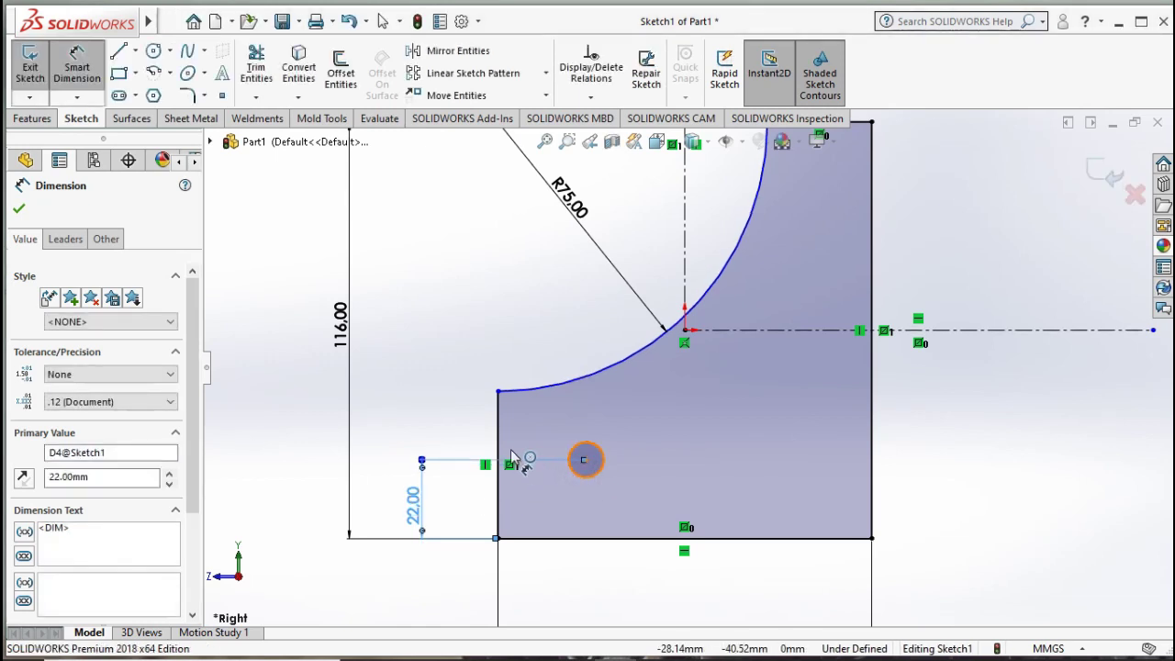
- Dimension the small circle's horizontal distance from the profile's short left edge as 28 mm
left_click(585, 476)
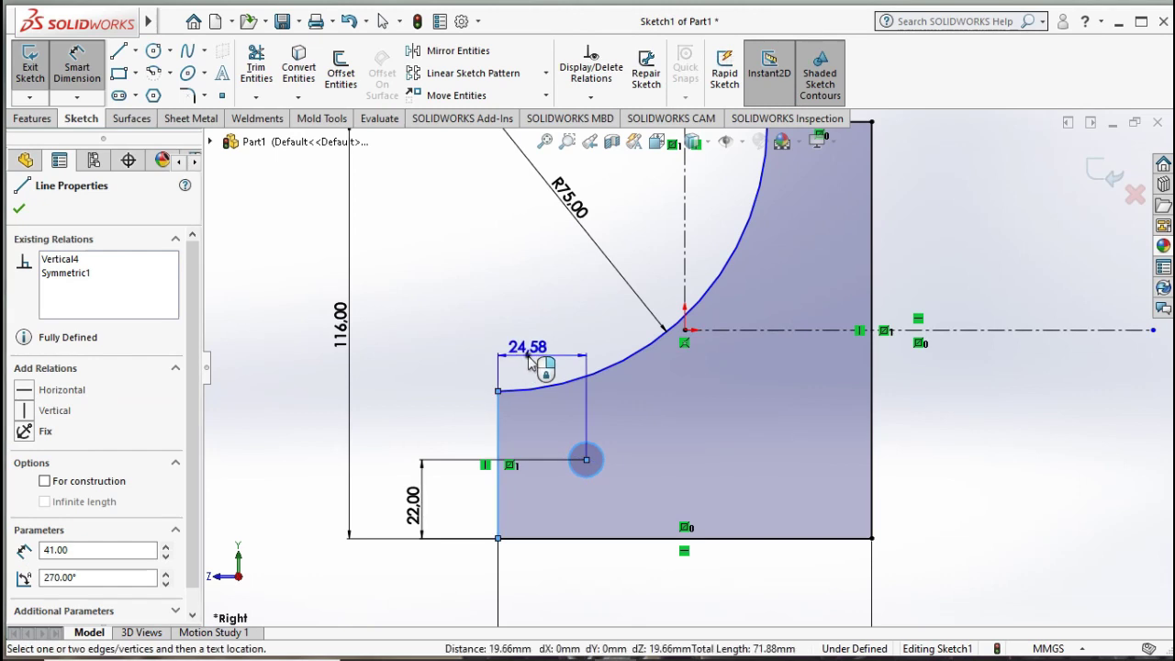
left_click(531, 363)
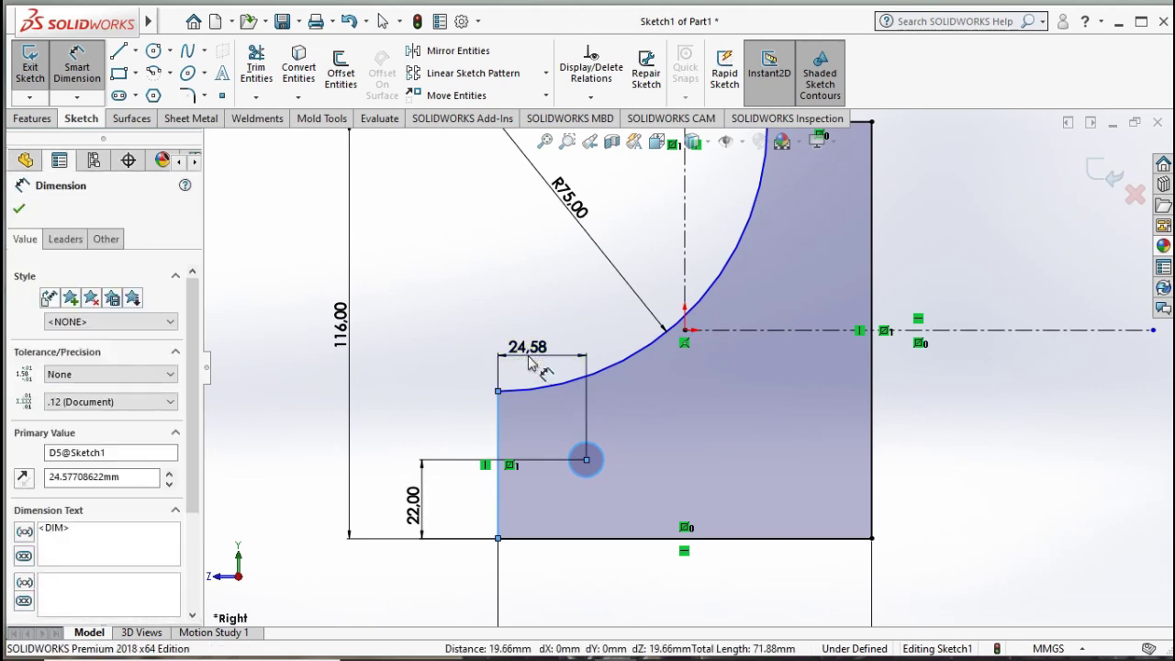
type("28")
left_click(454, 351)
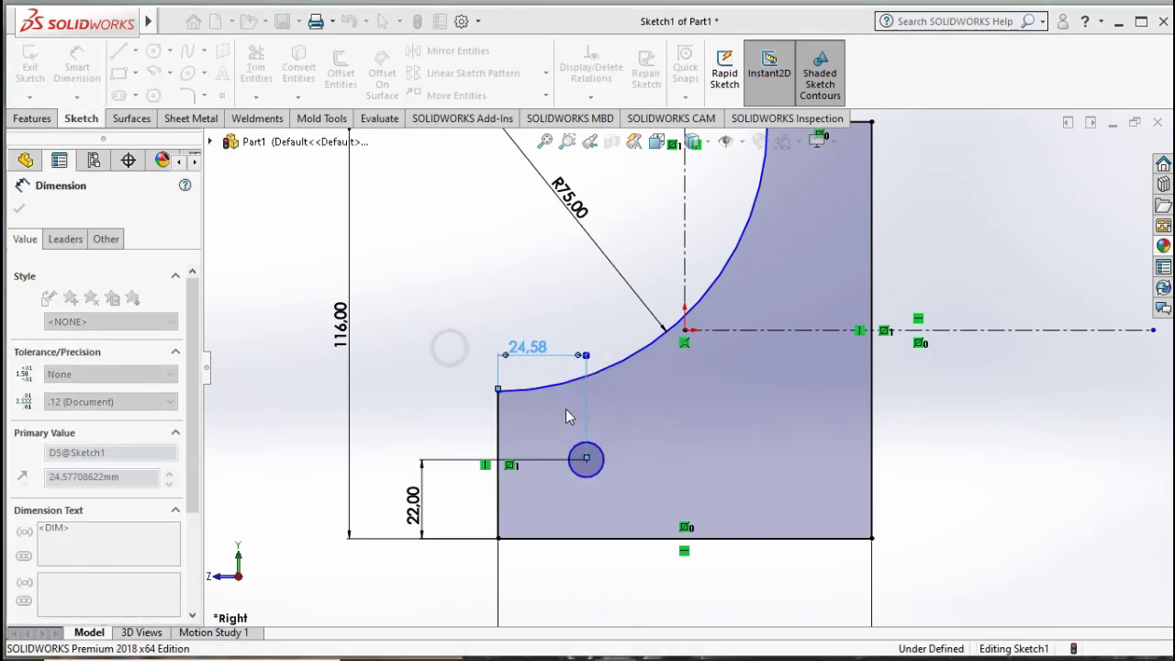
- Dimension the small circle's diameter as 13 mm
left_click(598, 460)
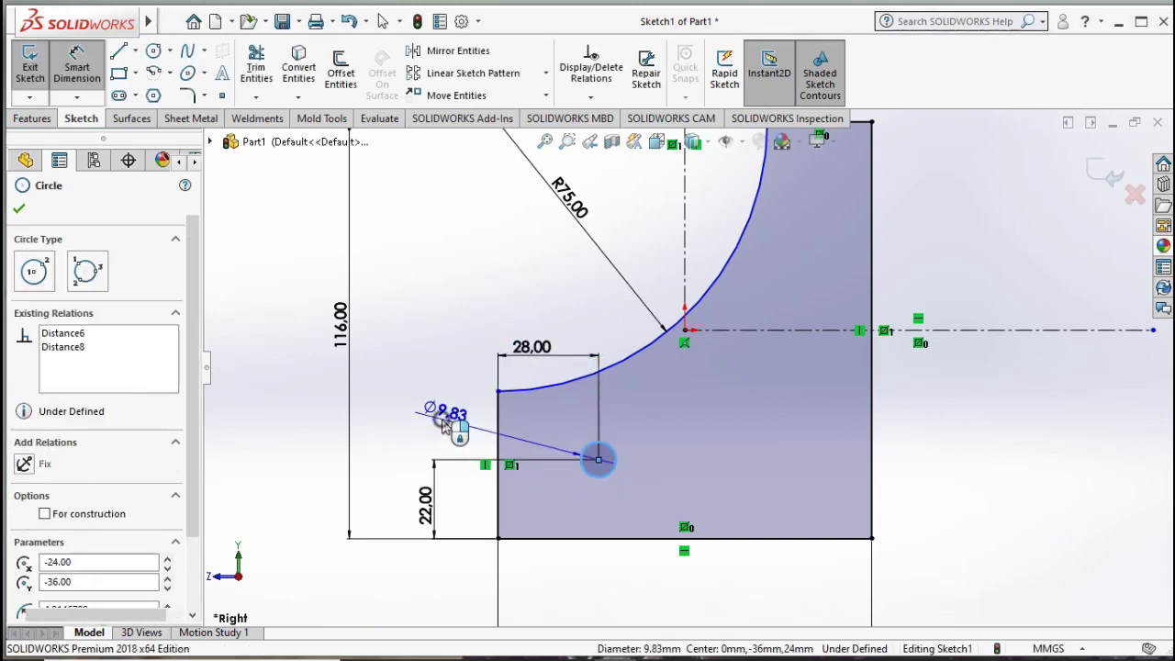
left_click(445, 425)
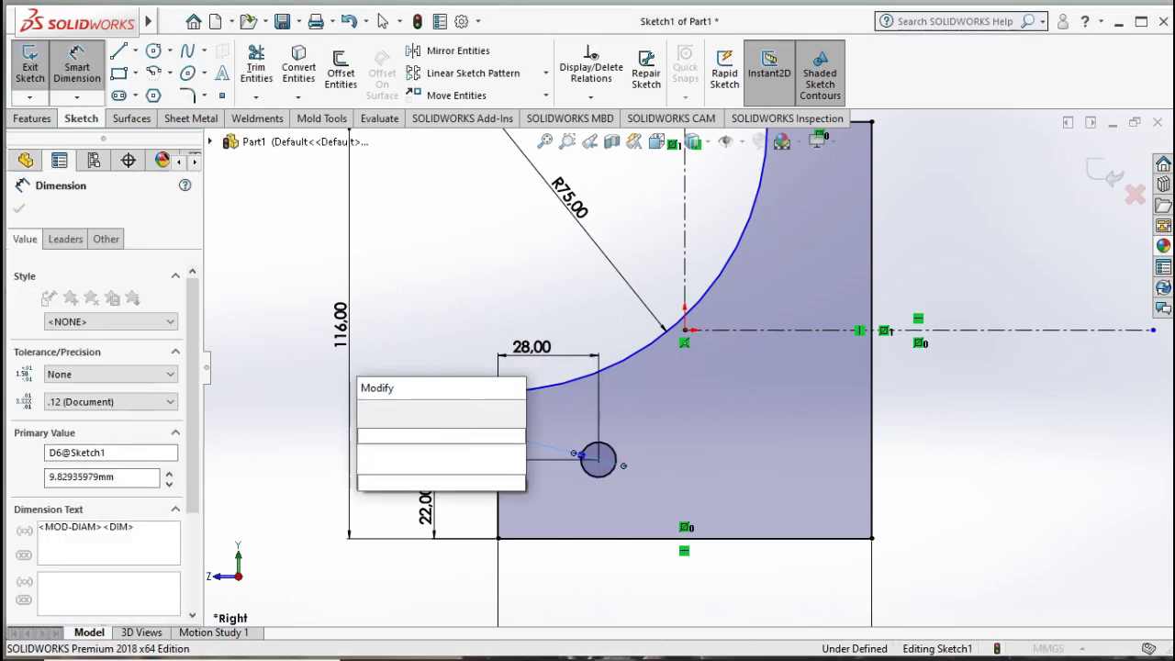
type("13")
left_click(368, 415)
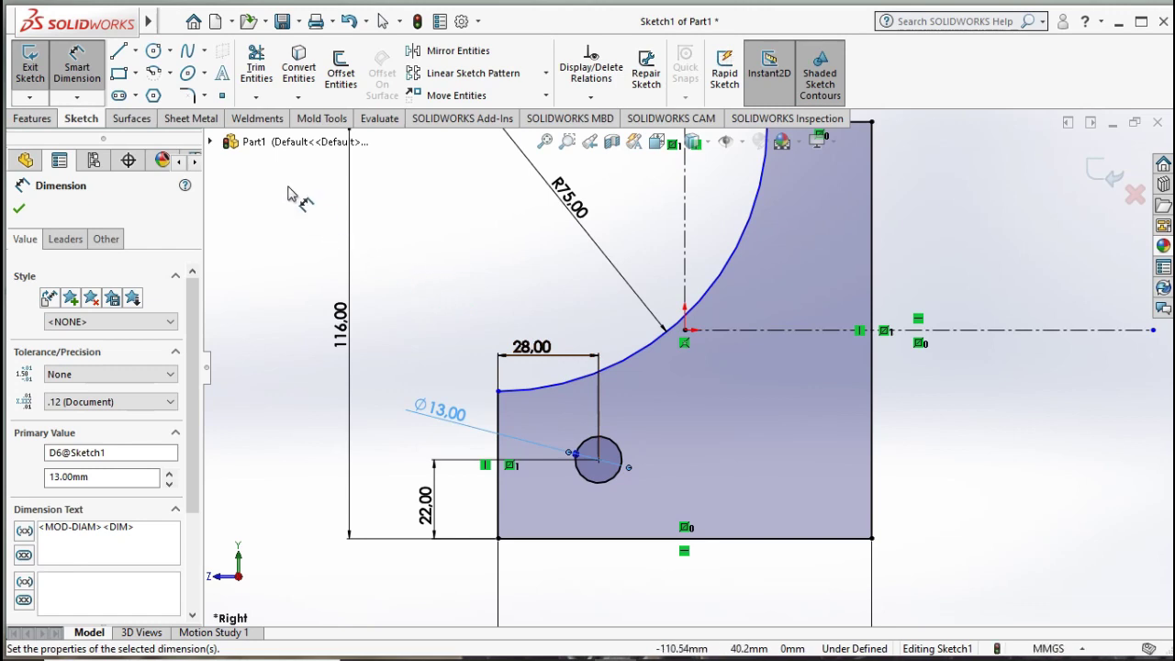
- Draw a second circle about 7 mm in radius to the right of the 13 mm circle, with its centre at the same height
left_click(154, 52)
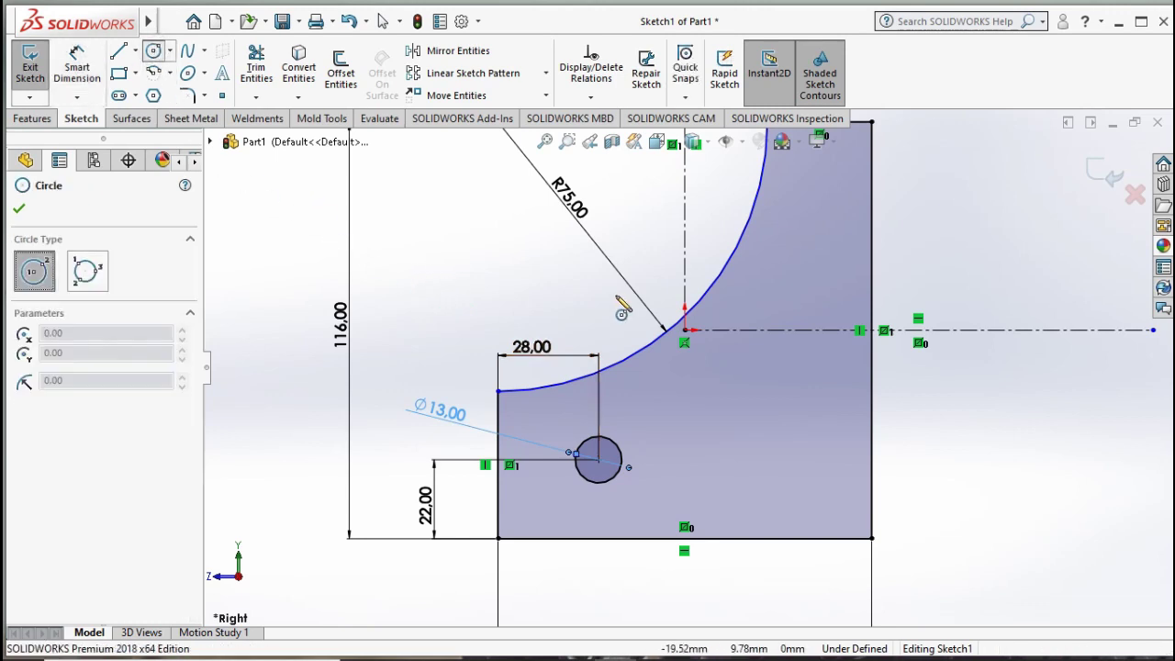
left_click(761, 460)
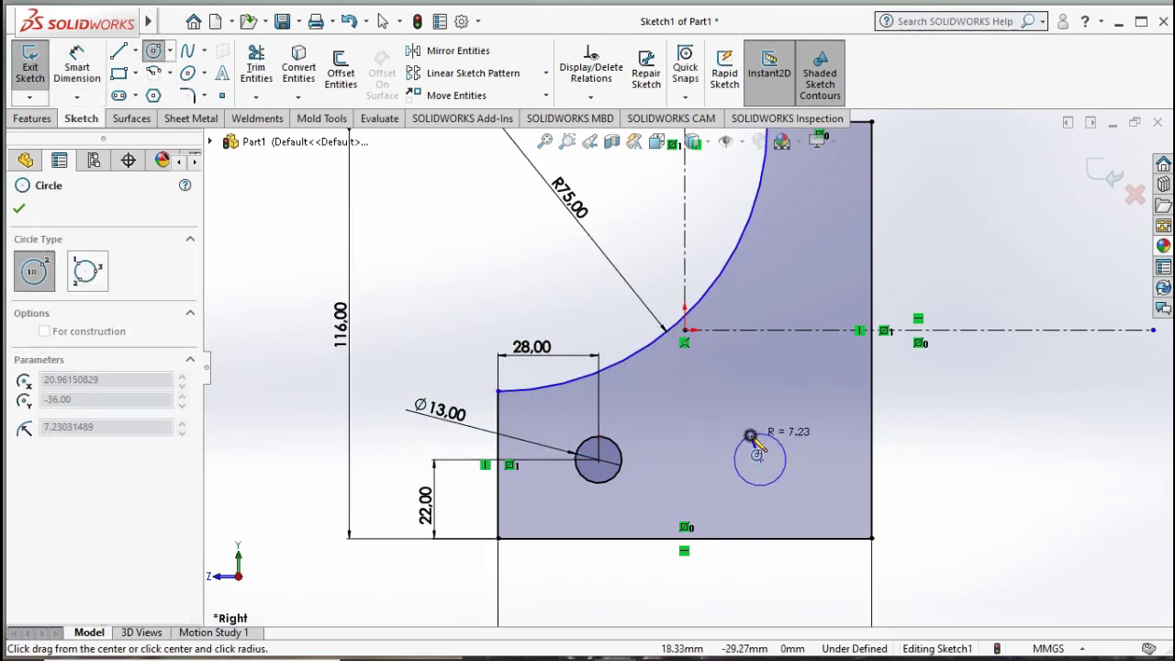
left_click(760, 434)
- Dimension the horizontal distance between the two small circles' centres as 50 mm and leave the dimension tool
left_click(77, 66)
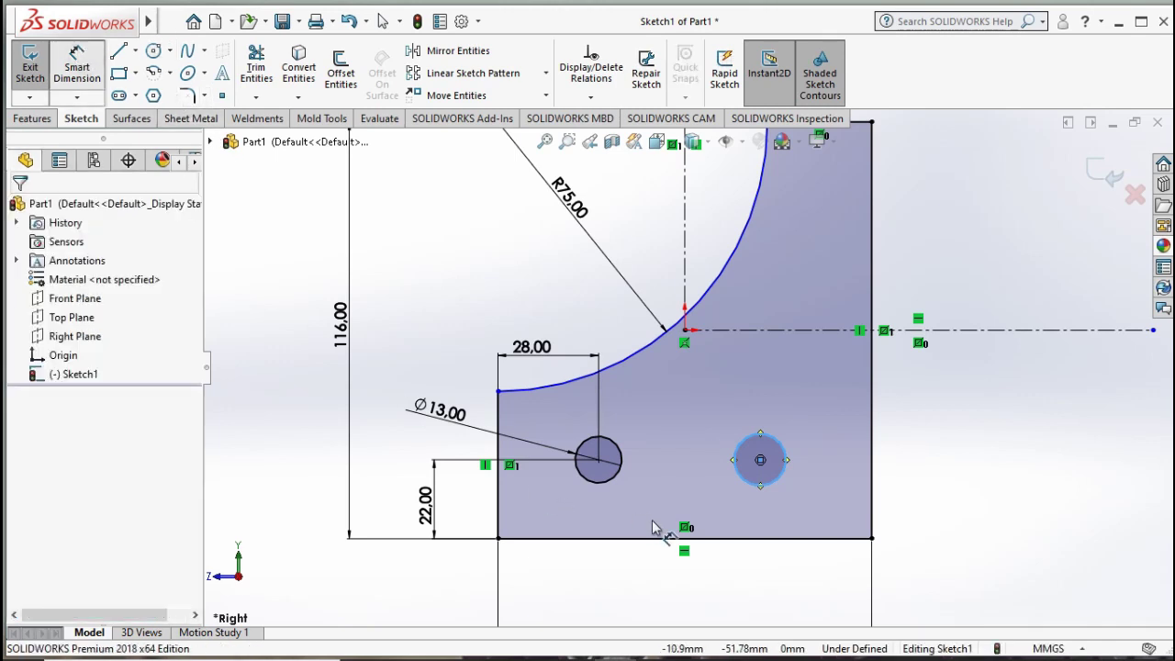
left_click(599, 460)
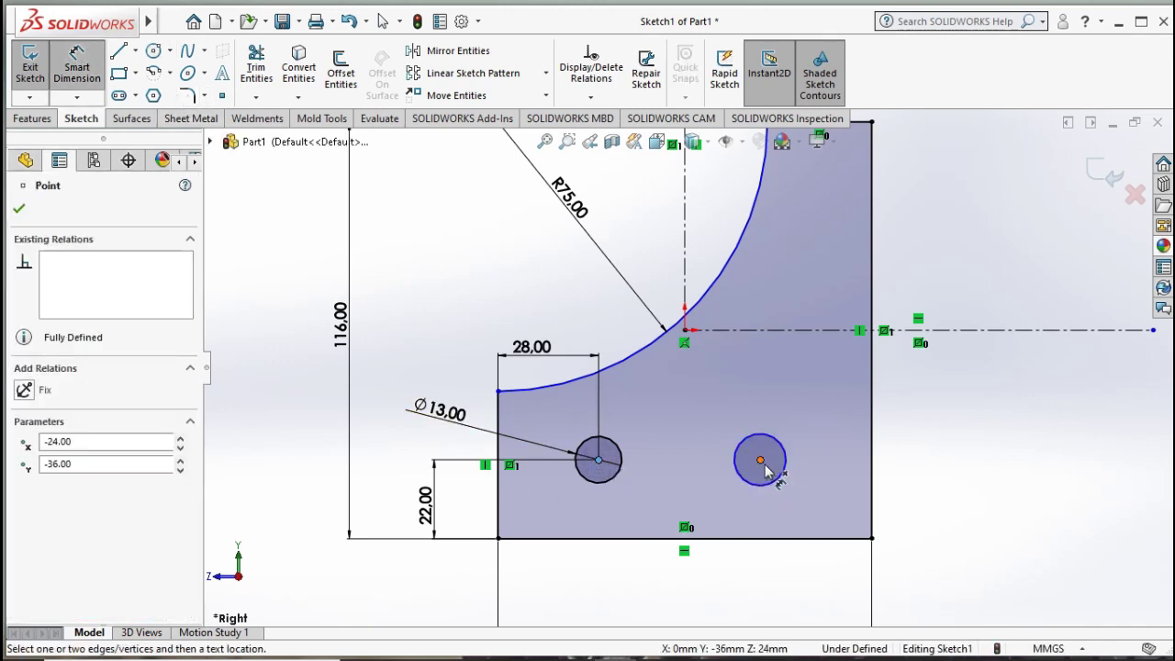
left_click(762, 460)
left_click(687, 598)
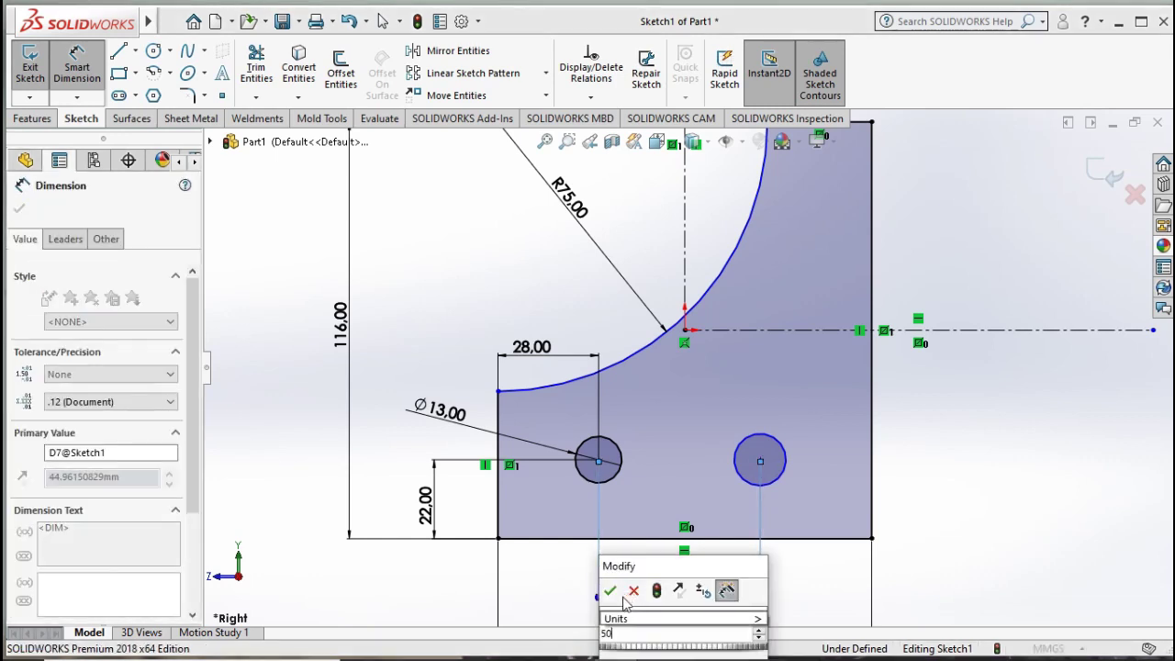
type("50")
left_click(611, 592)
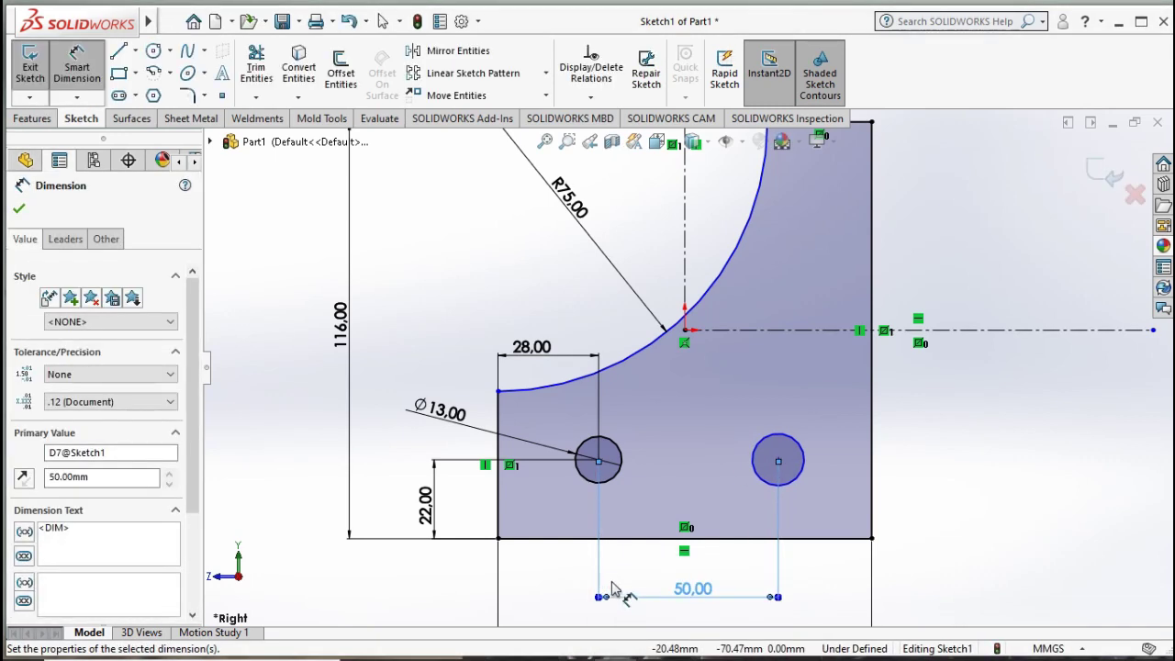
key("Escape")
key("Escape")
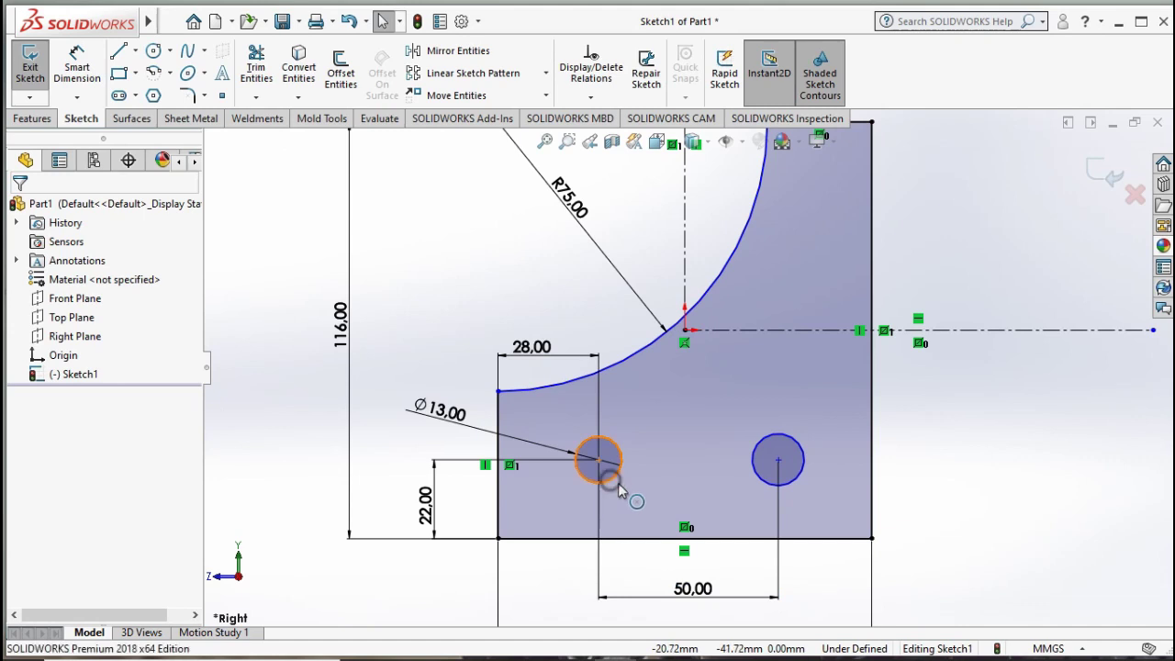
- Make the two small circles equal in size and draw a horizontal 50 mm line joining their topmost points
left_click(618, 483)
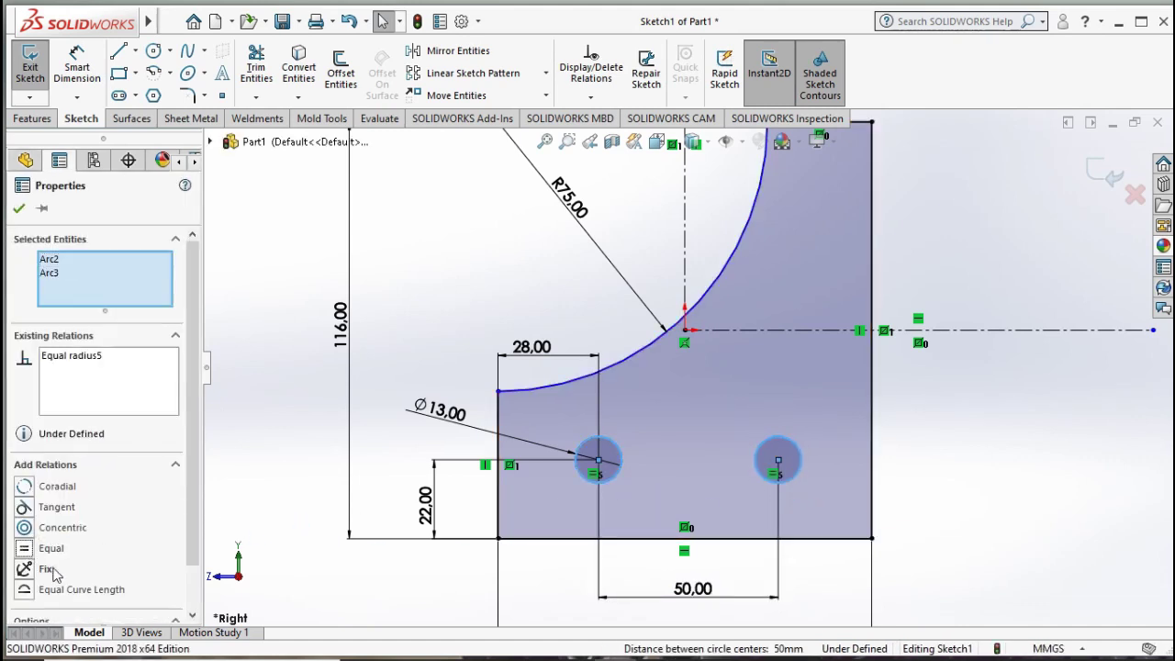
left_click(19, 211)
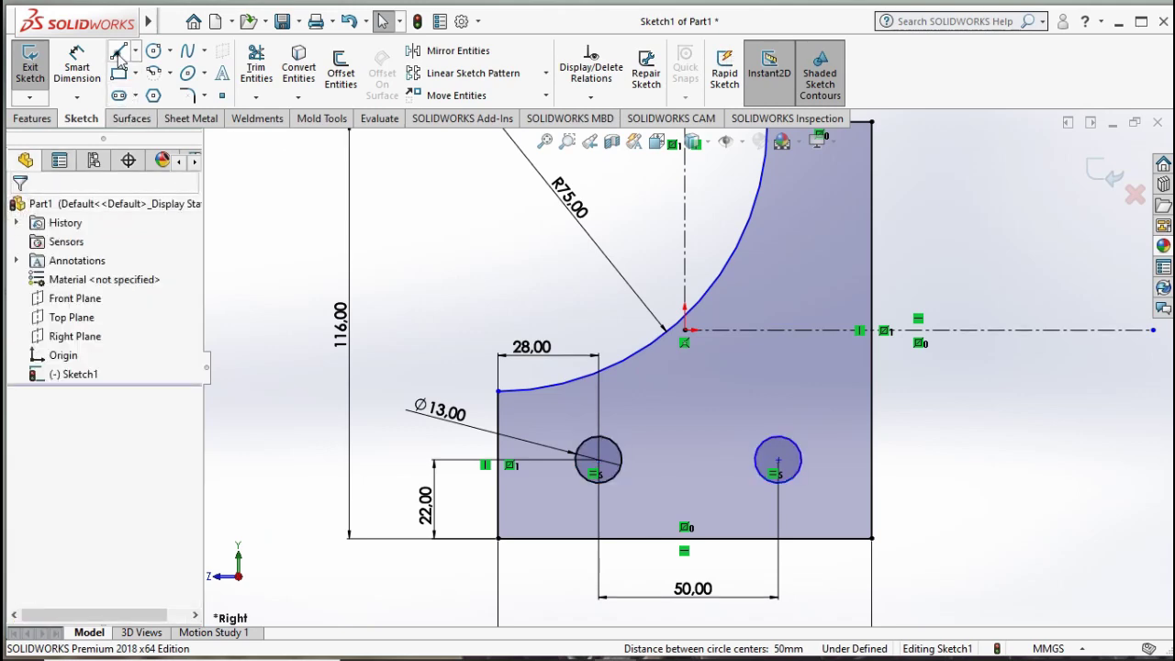
key("l")
scroll(734, 482, "down", 4)
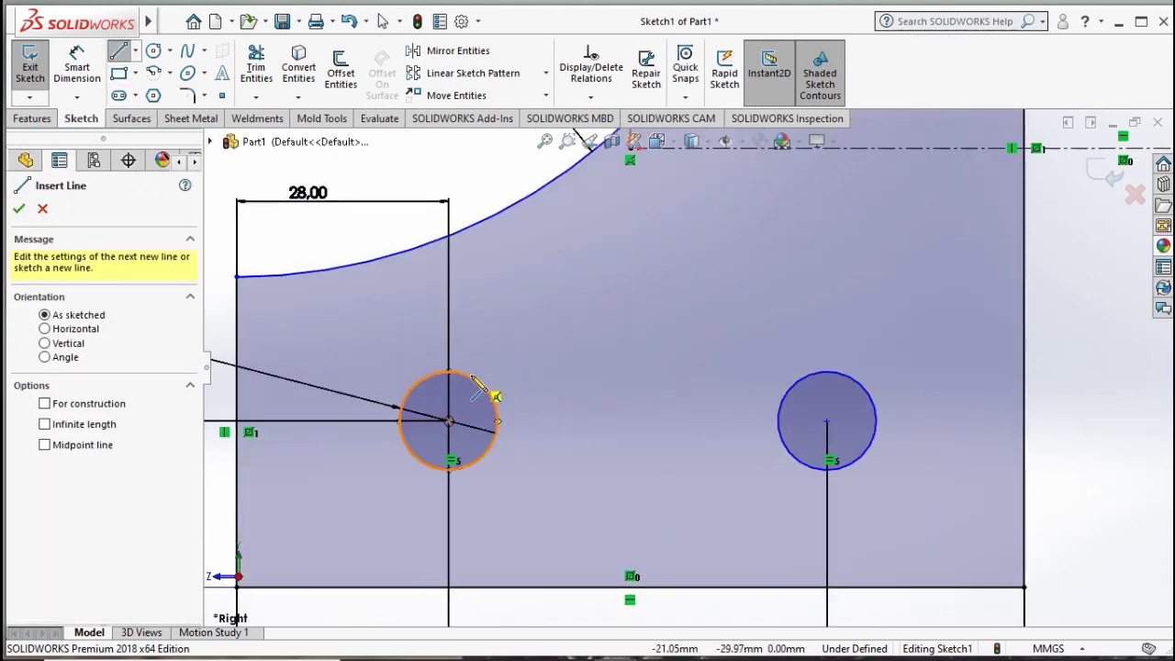
left_click(450, 372)
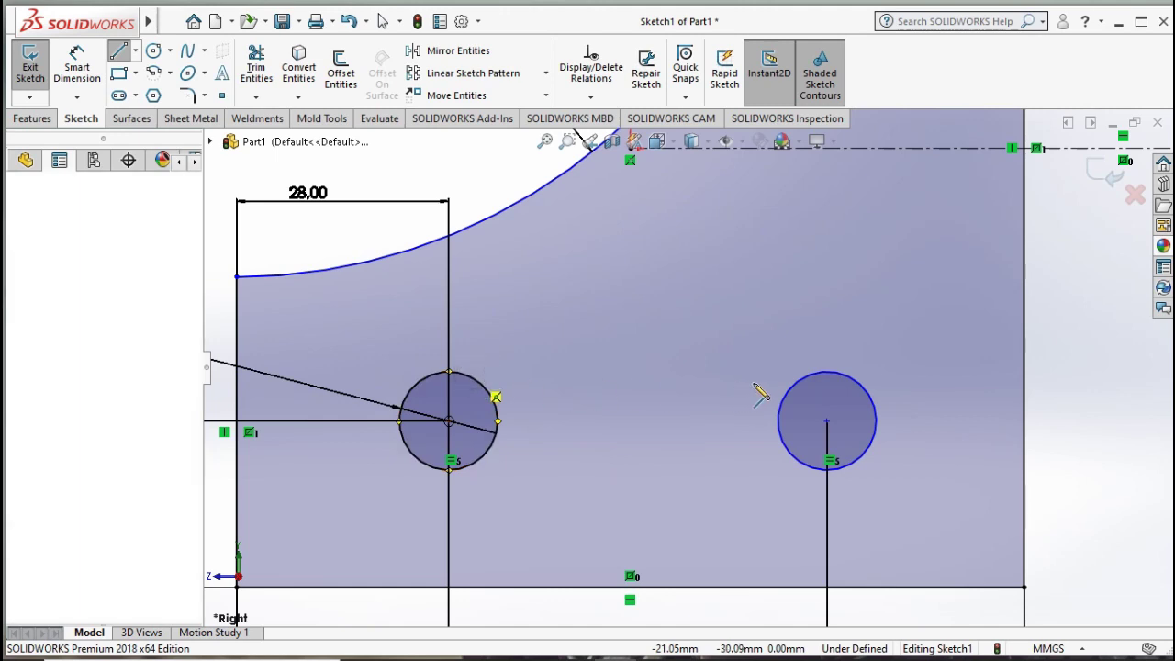
left_click(813, 373)
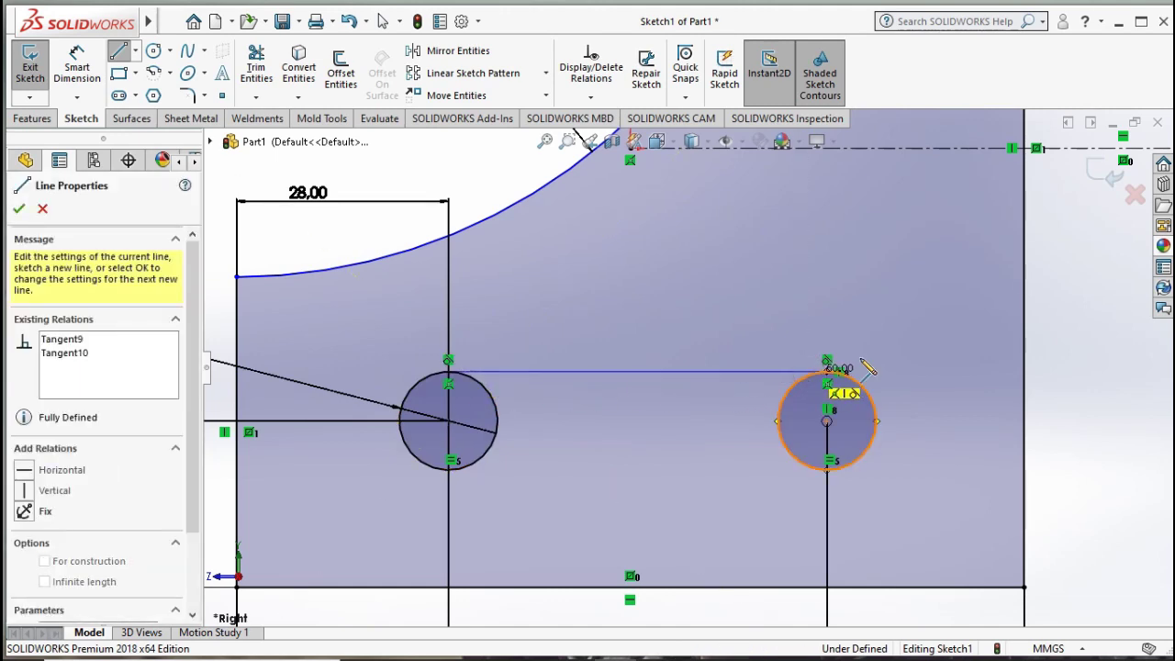
key("Escape")
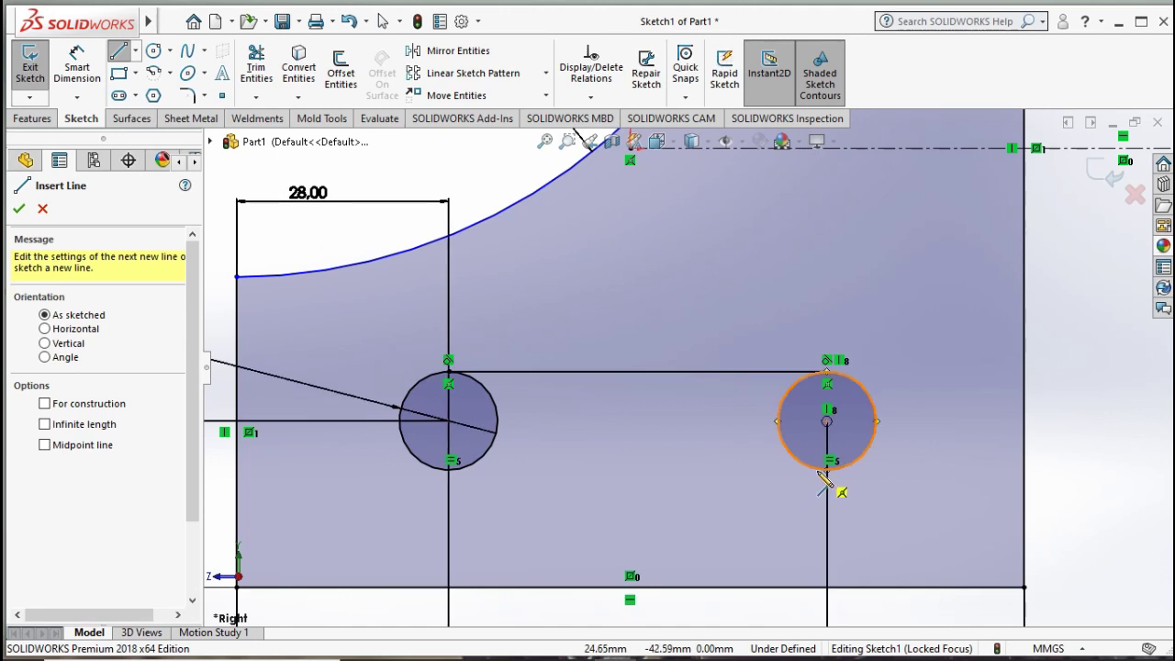
- Draw a line about 47 mm long from the right small circle's lowest point to the lower edge of the left circle
left_click(827, 469)
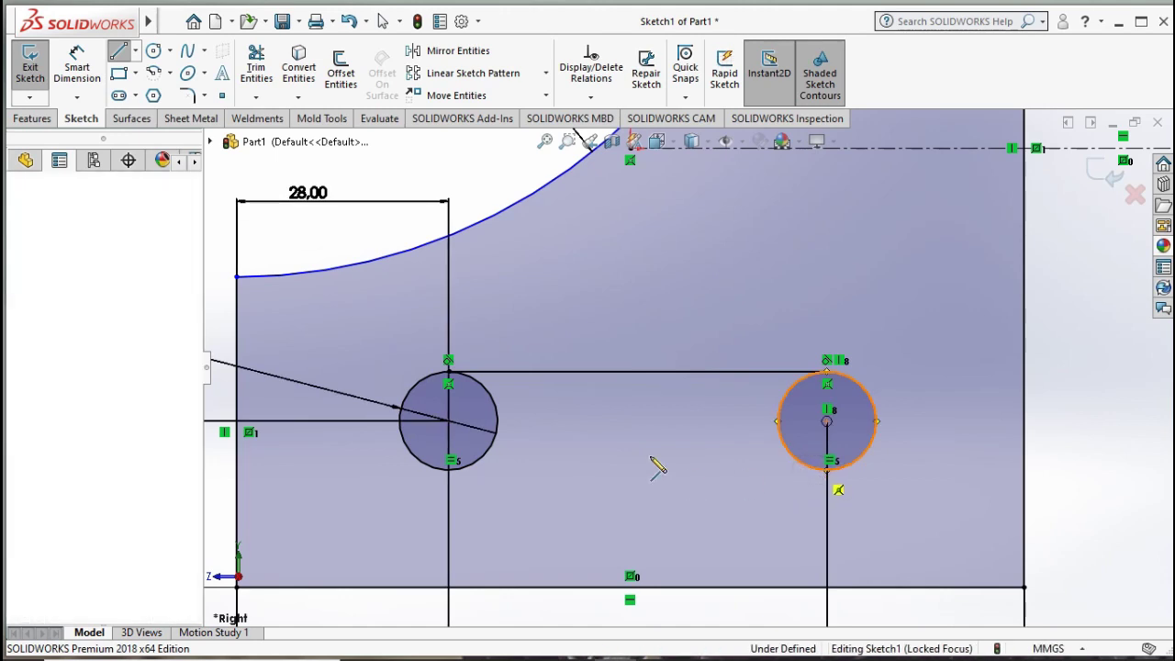
left_click(477, 463)
key("Escape")
key("Escape")
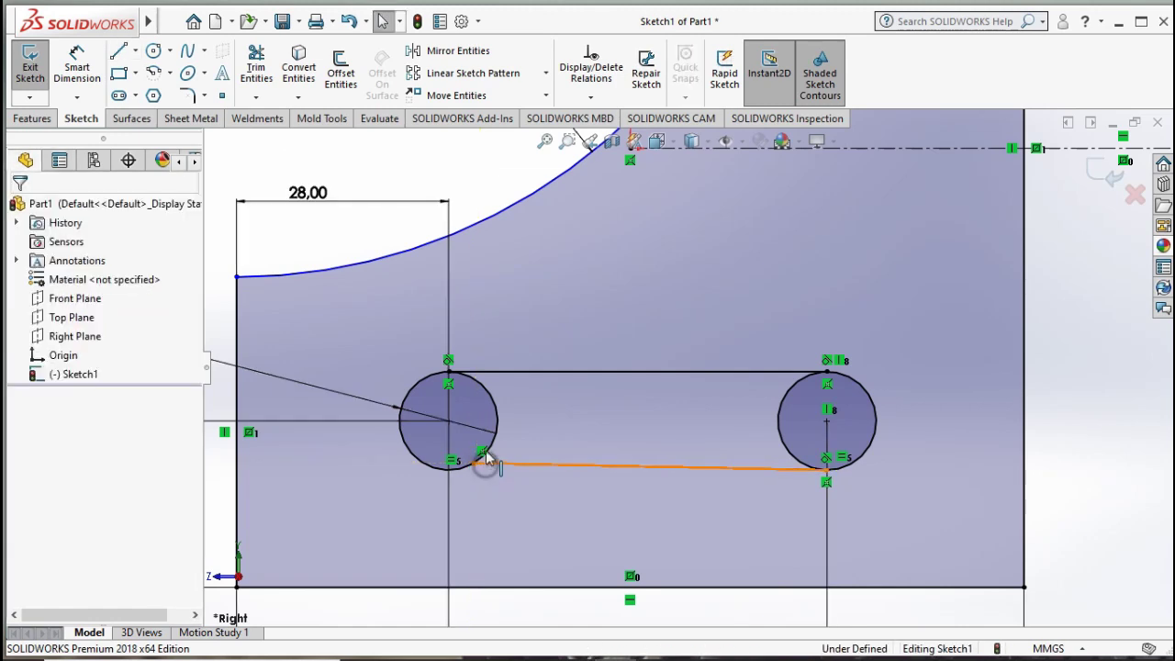
- Make the lower connecting line tangent to the left circle and check its relation to the right circle
left_click(486, 457)
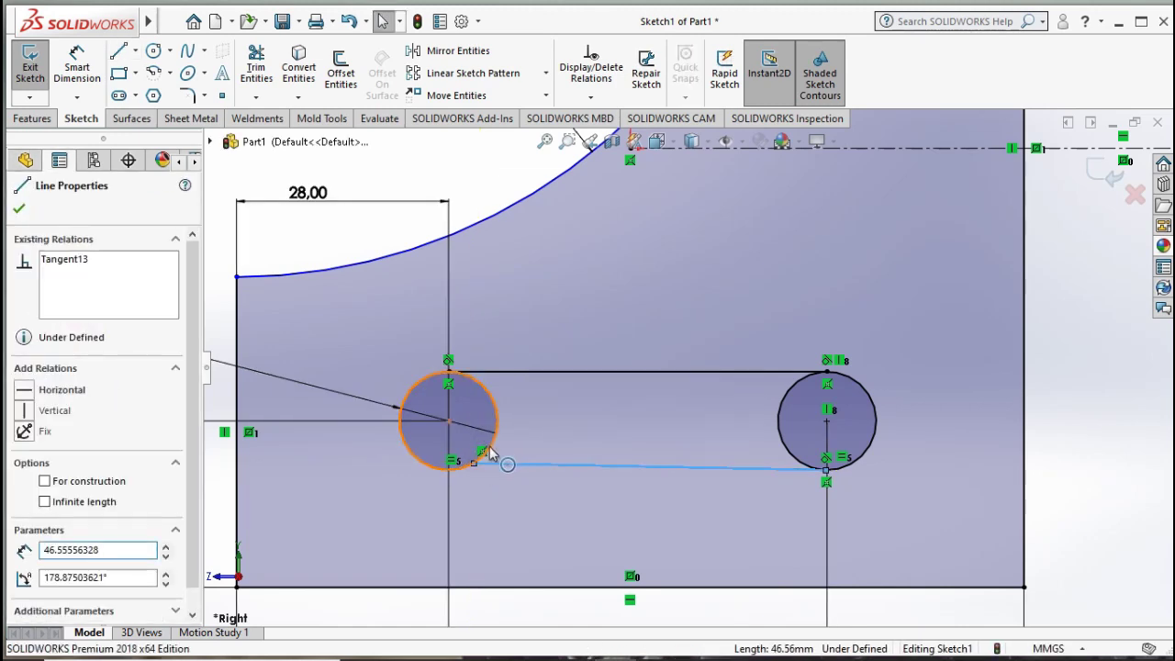
left_click(490, 452, "ctrl")
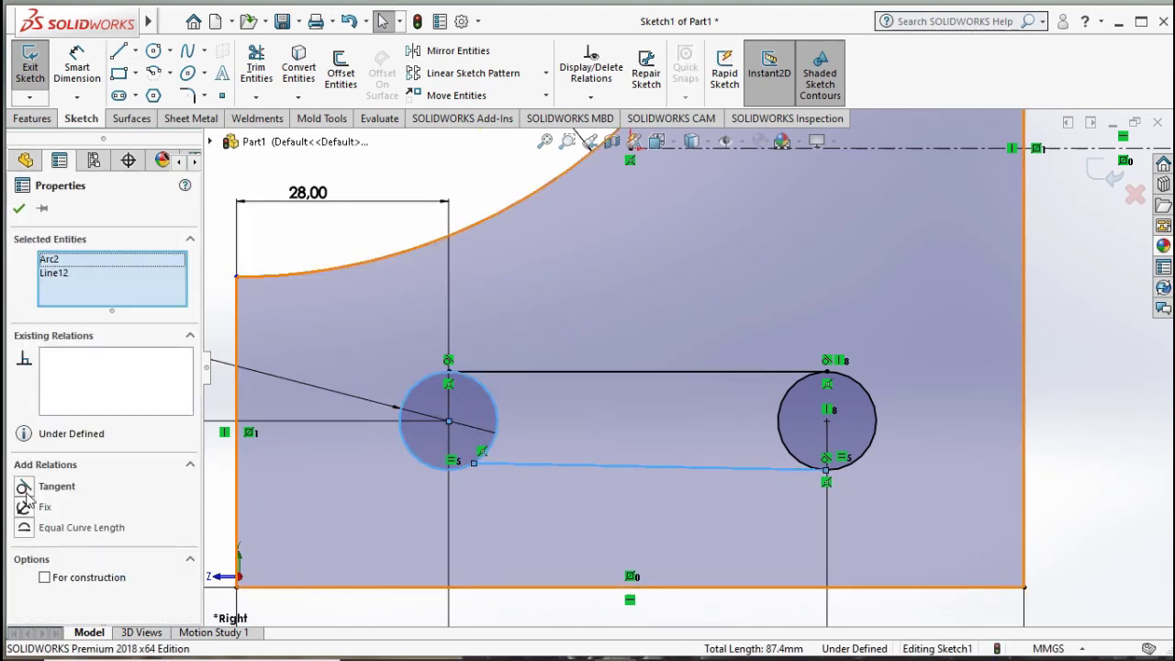
left_click(24, 488)
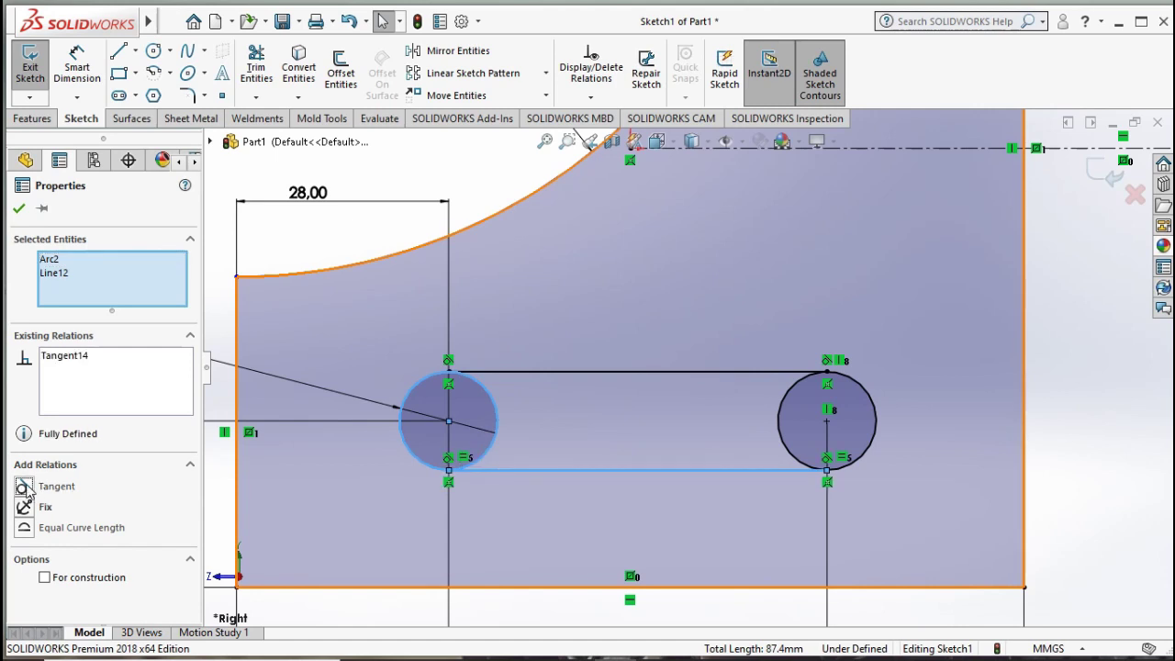
left_click(18, 208)
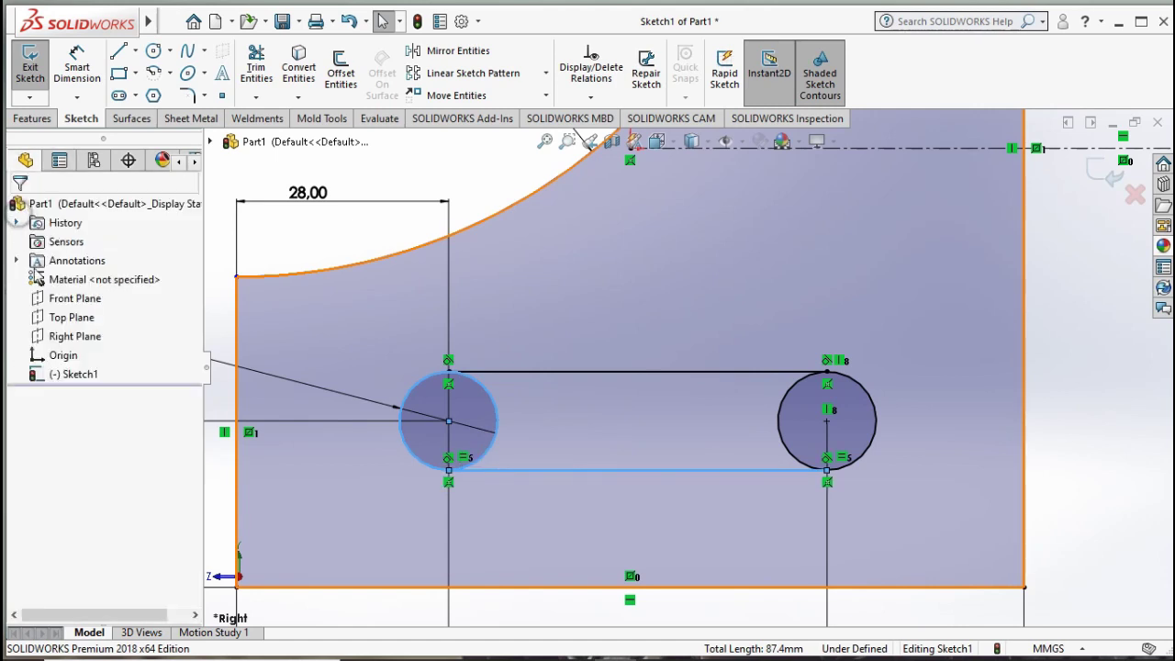
left_click(789, 469)
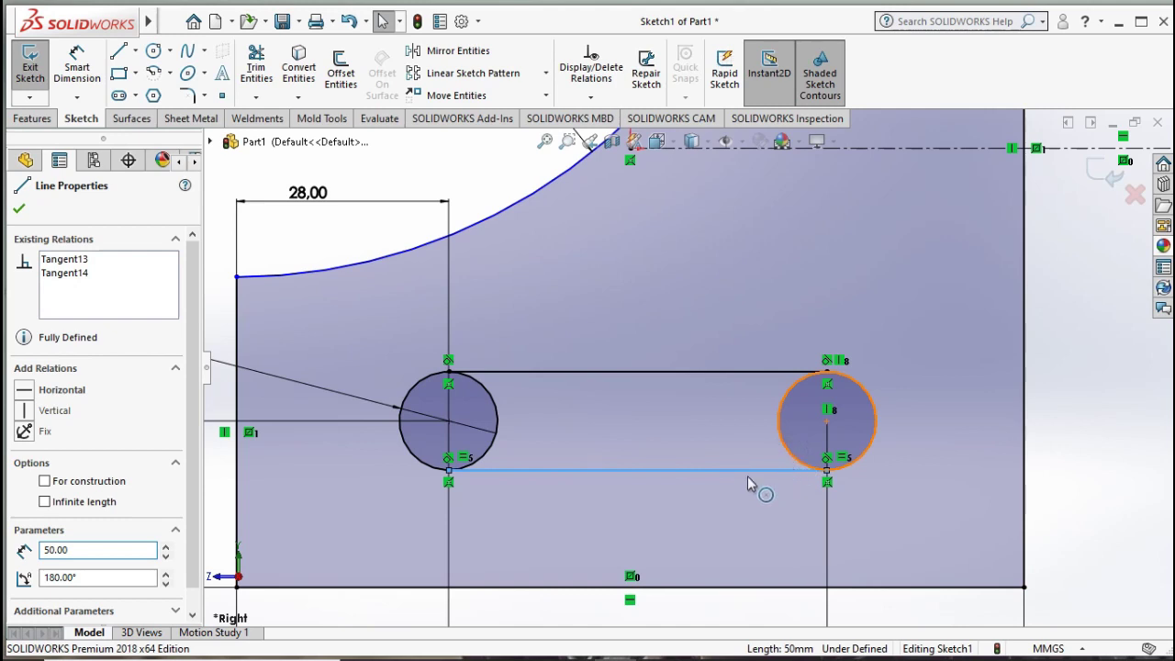
left_click(793, 454, "ctrl")
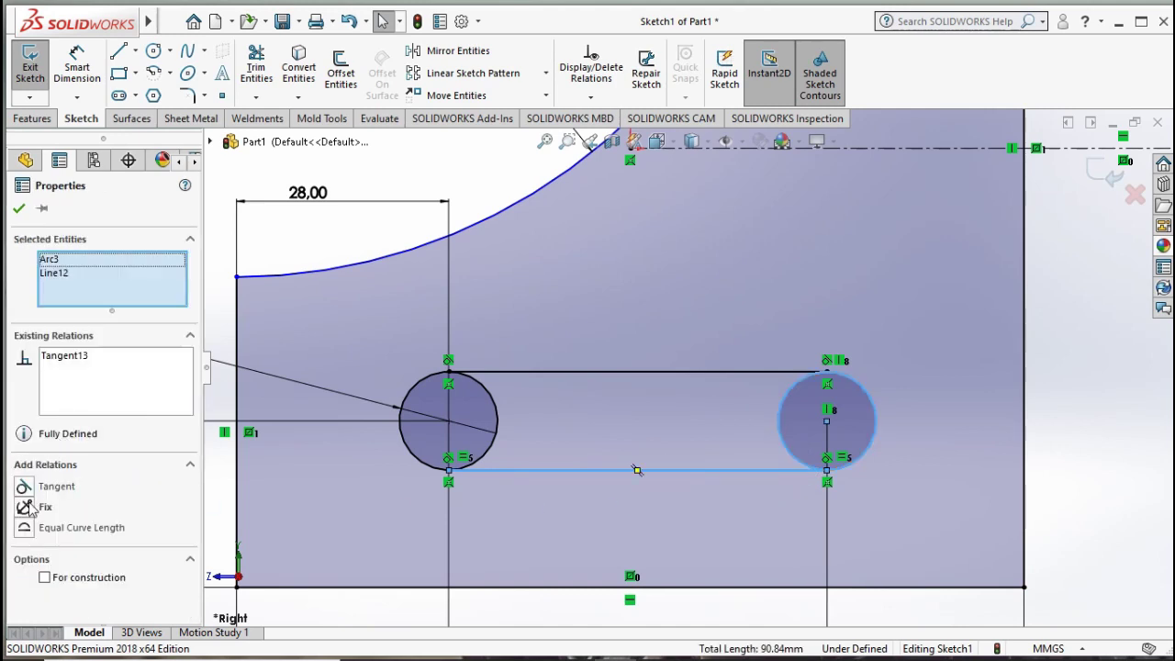
left_click(19, 209)
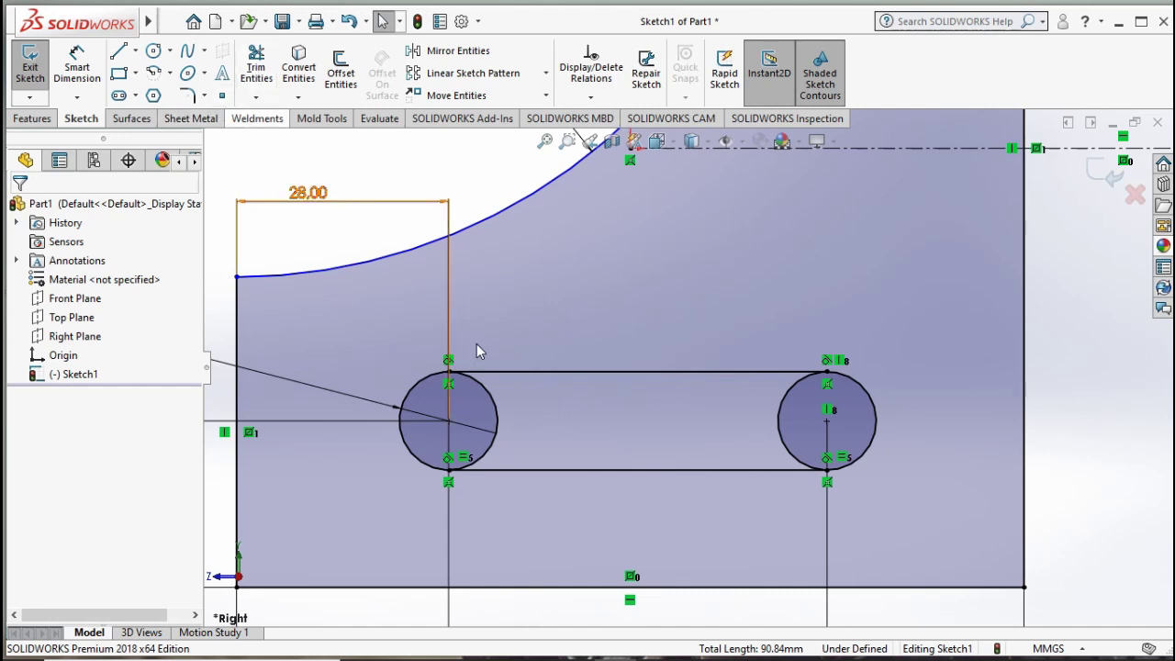
- Trim away the inner halves of both small circles to leave a closed straight slot outline
scroll(488, 390, "up", 2)
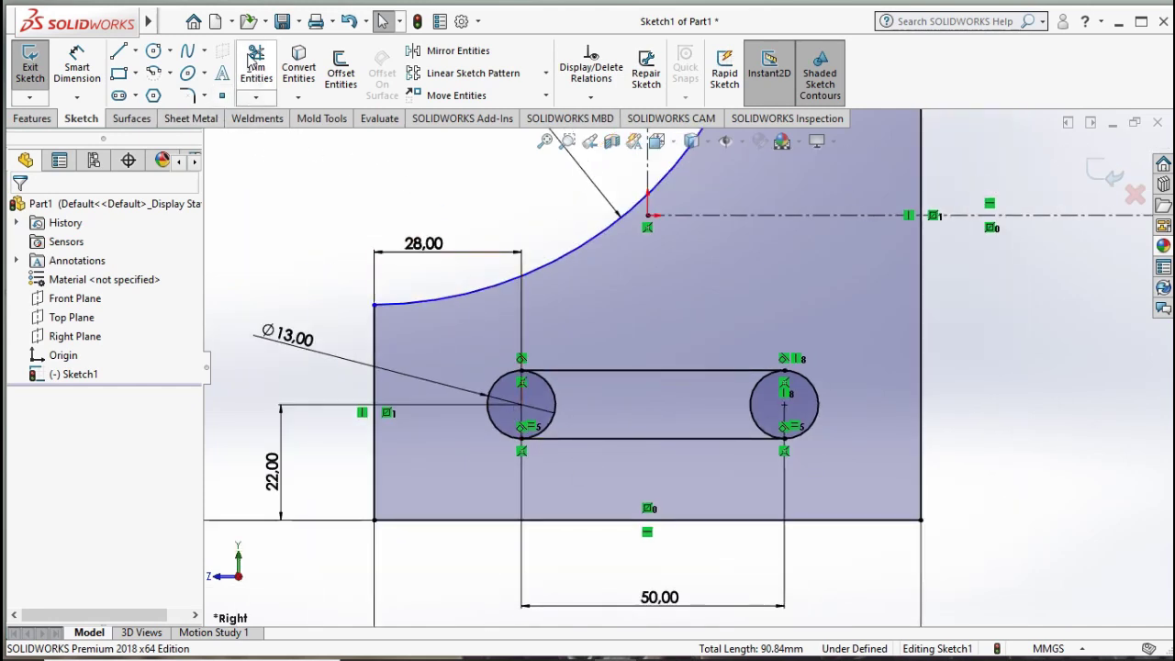
left_click(256, 56)
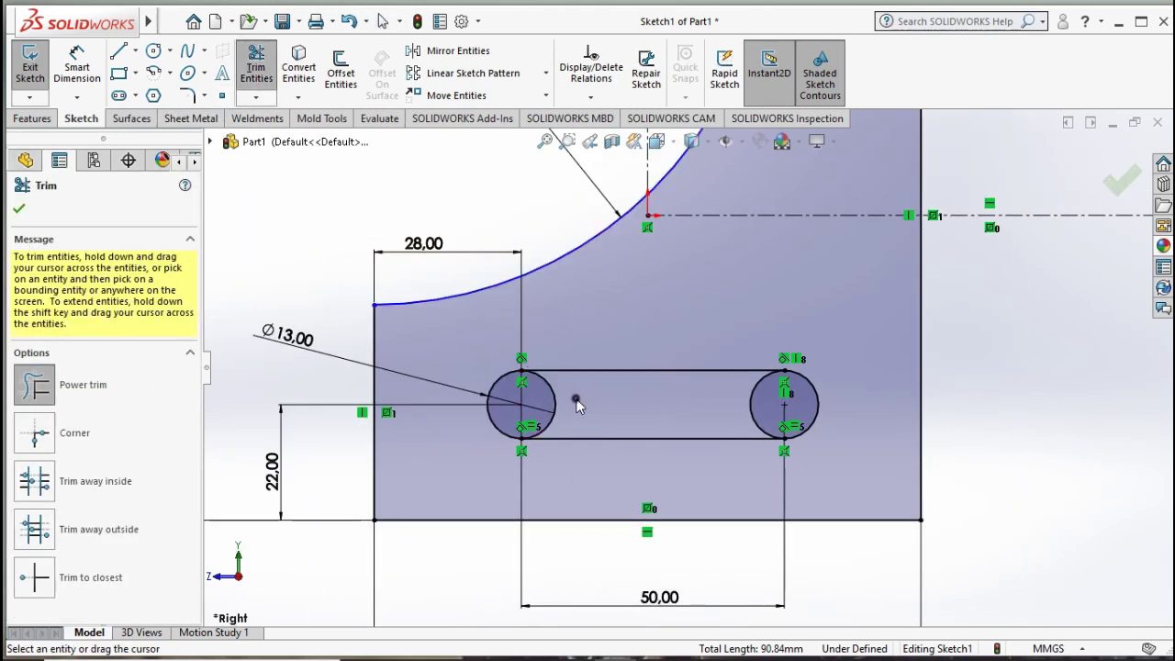
left_click_drag(577, 405, 551, 403)
mouse_move(660, 409)
left_mouse_down()
mouse_move(772, 401)
mouse_move(743, 402)
left_mouse_up()
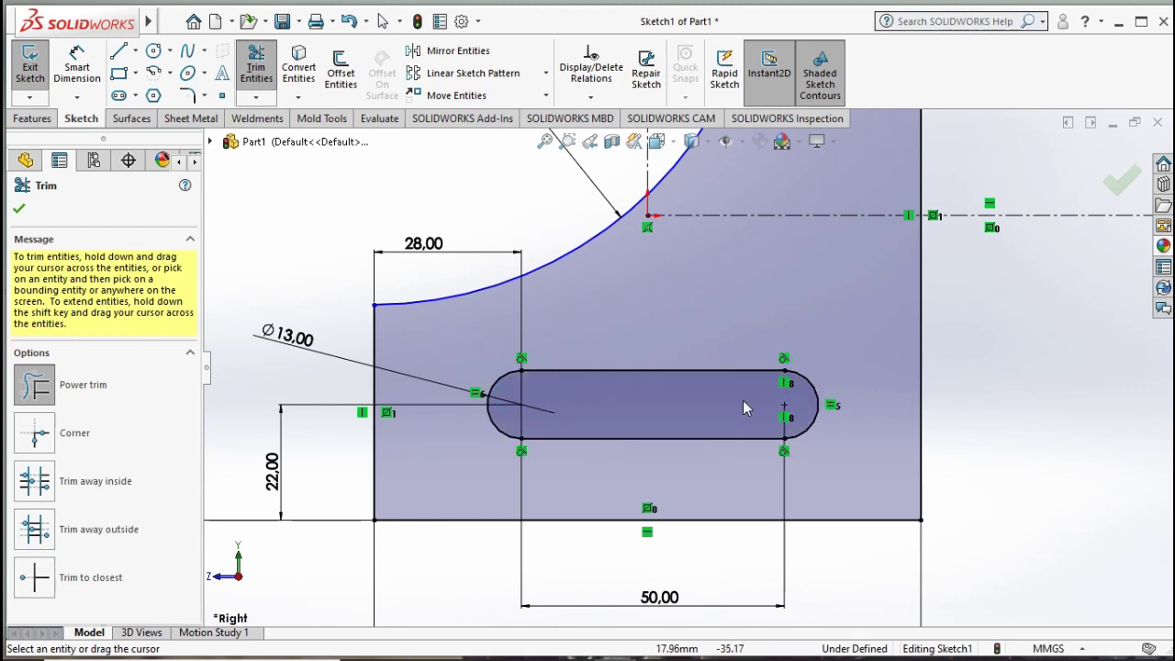
scroll(685, 367, "up", 3)
key("Escape")
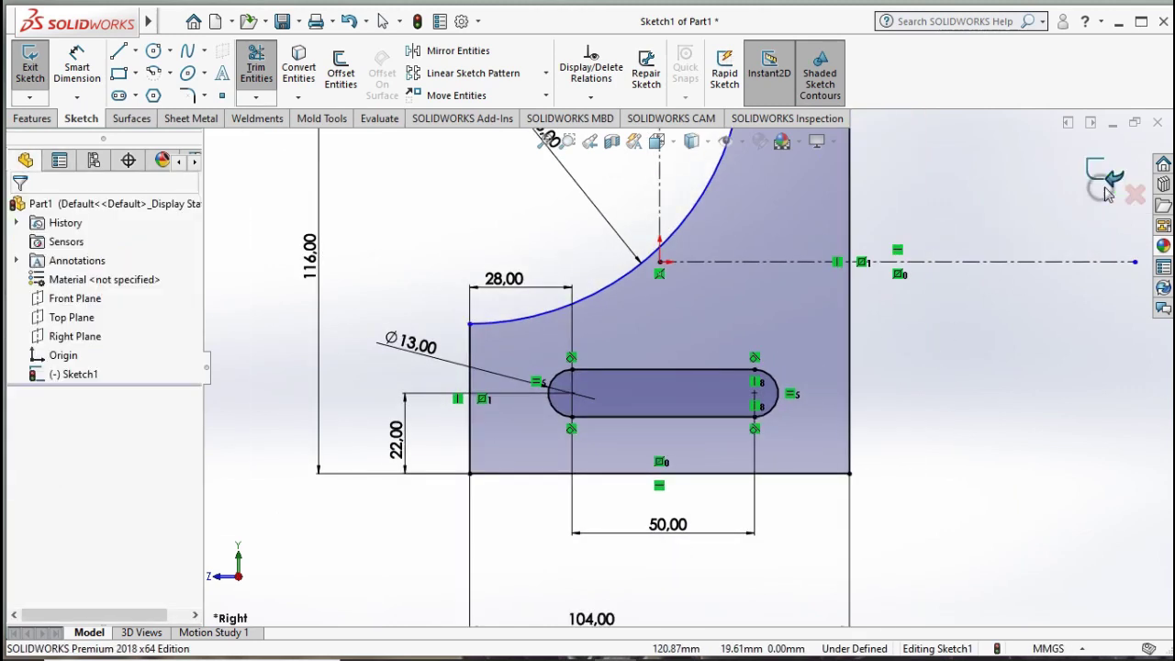
- Extrude the slotted profile 13 mm with the Mid Plane end condition
scroll(955, 212, "up", 3)
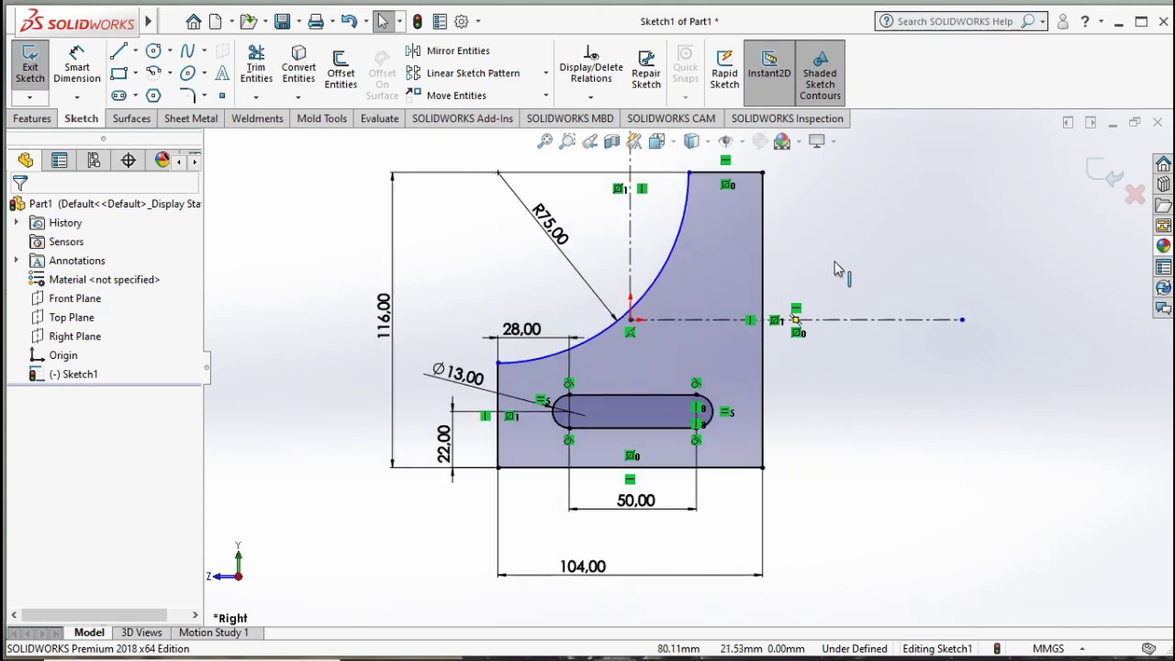
key("ctrl+7")
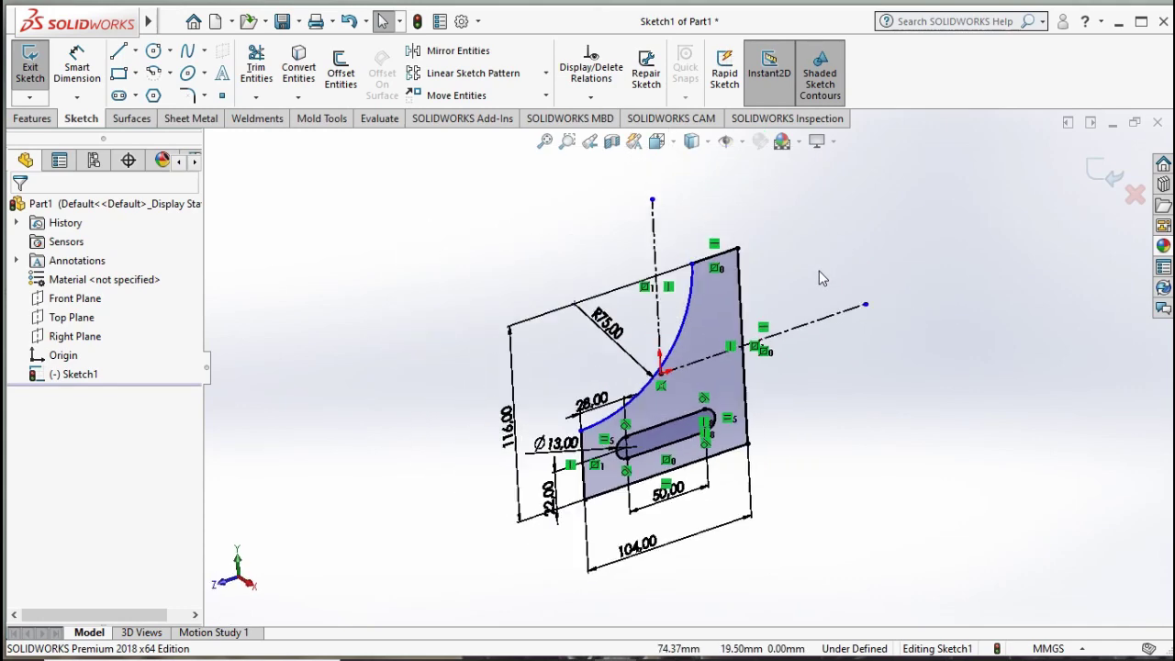
left_click(34, 119)
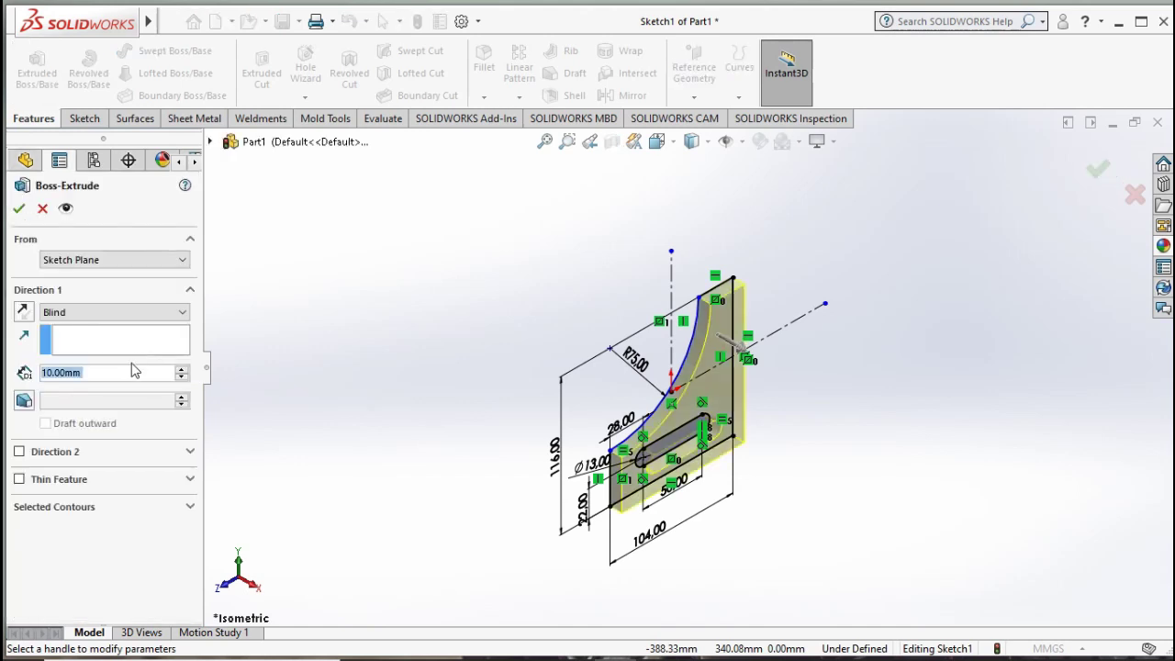
left_click(131, 372)
type("13")
left_click(112, 313)
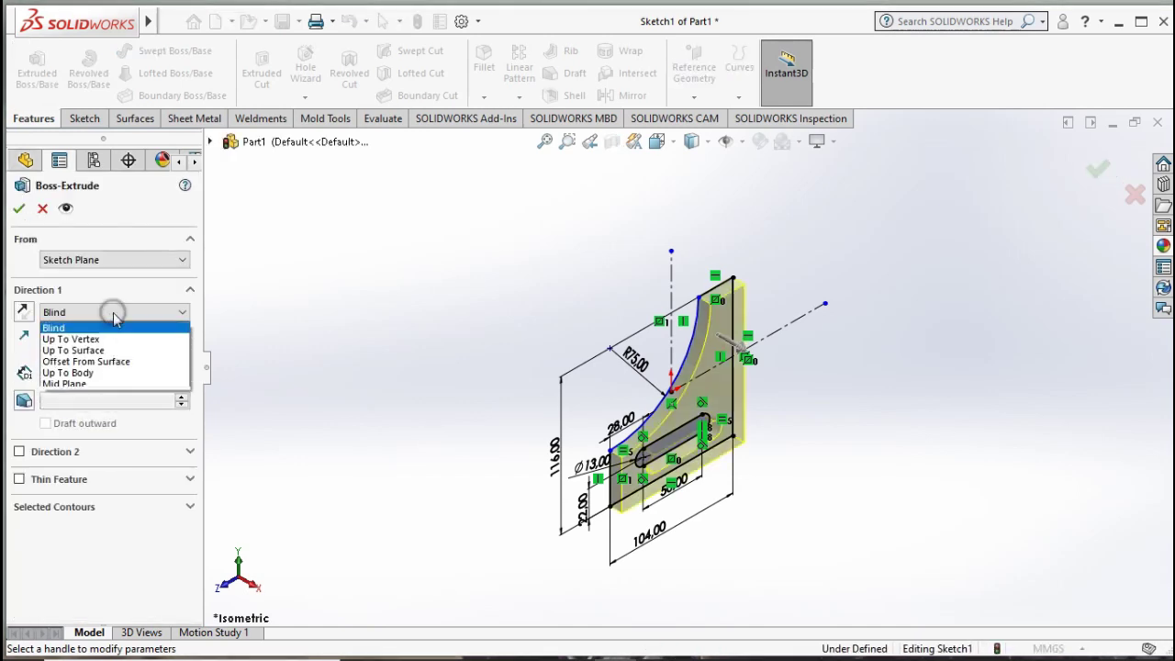
left_click(92, 383)
left_click(392, 392)
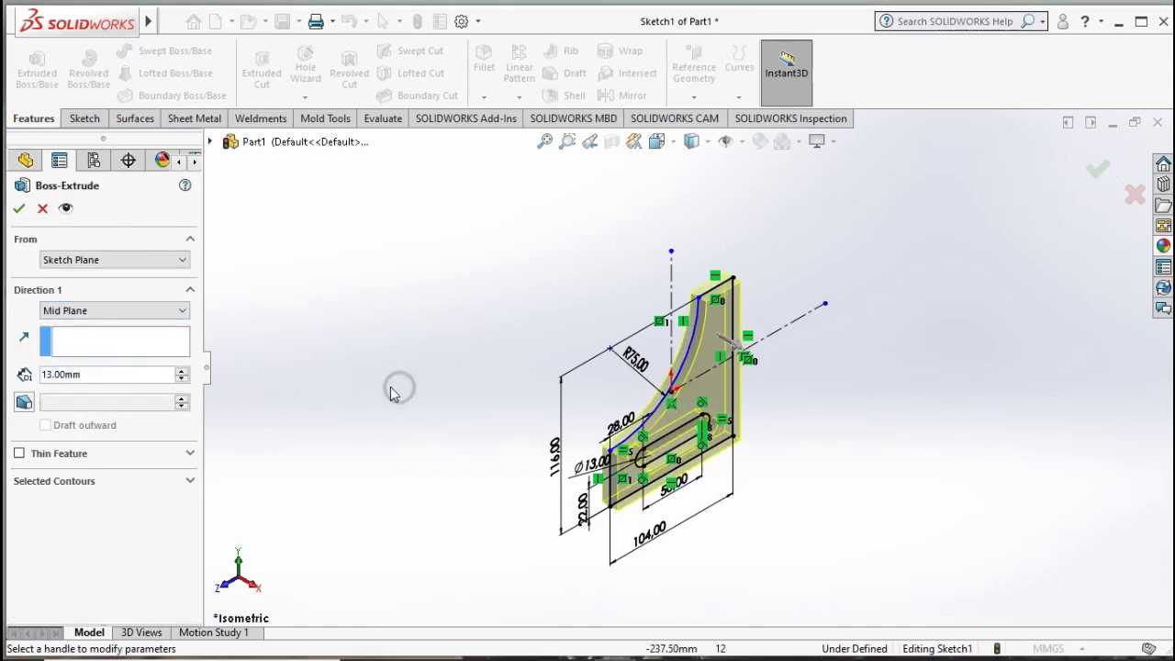
left_click(460, 381)
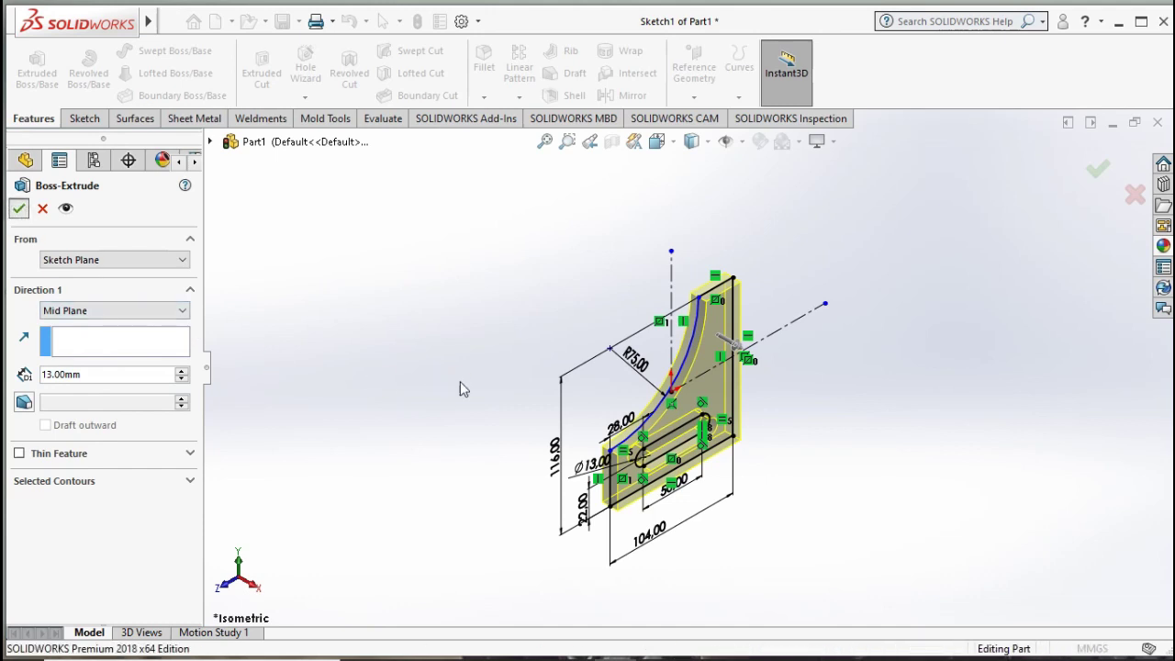
left_click(460, 386)
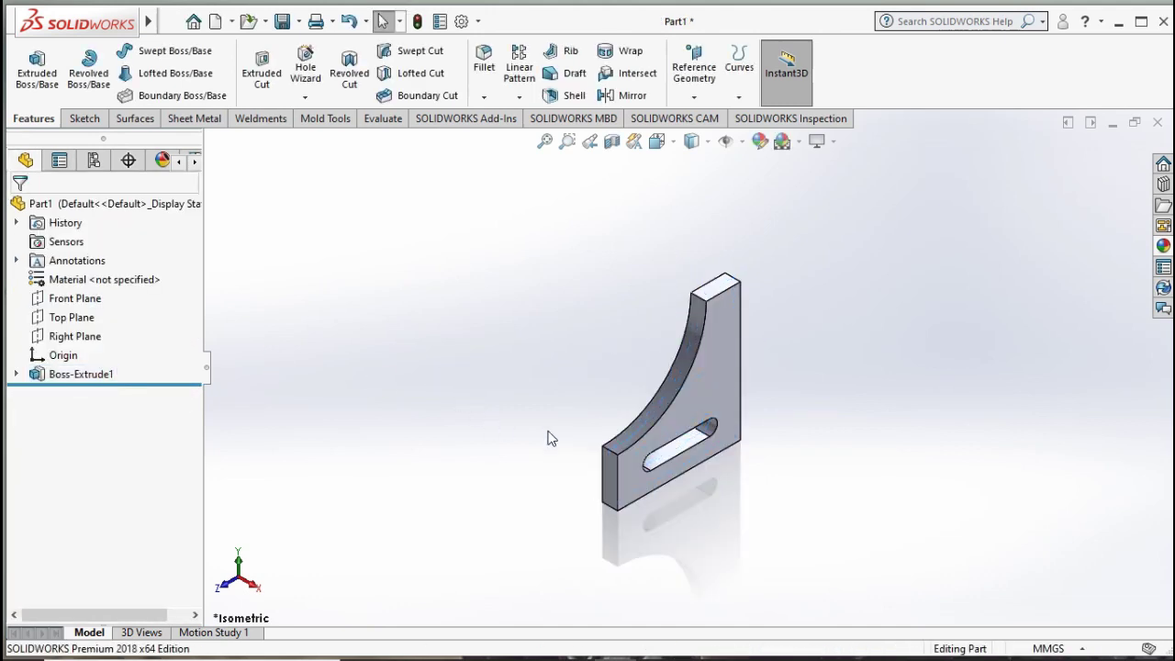
- Start a new sketch on the plate's short vertical end face below the curved cut-out
middle_click_drag(550, 439, 645, 493)
left_click(681, 469)
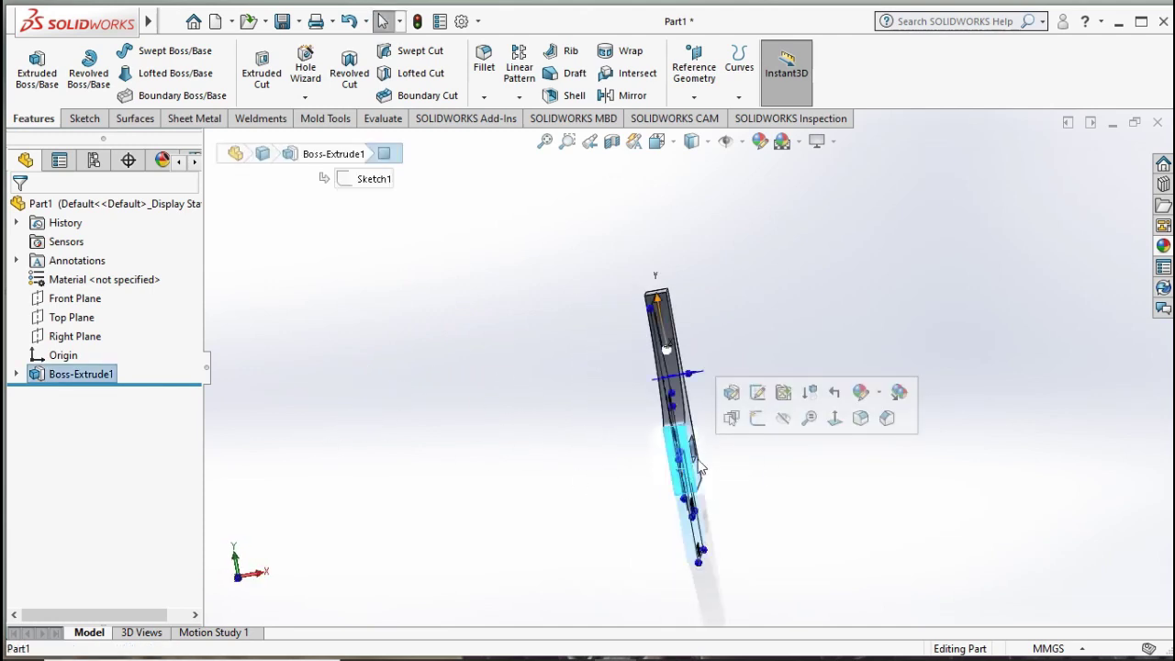
left_click(755, 421)
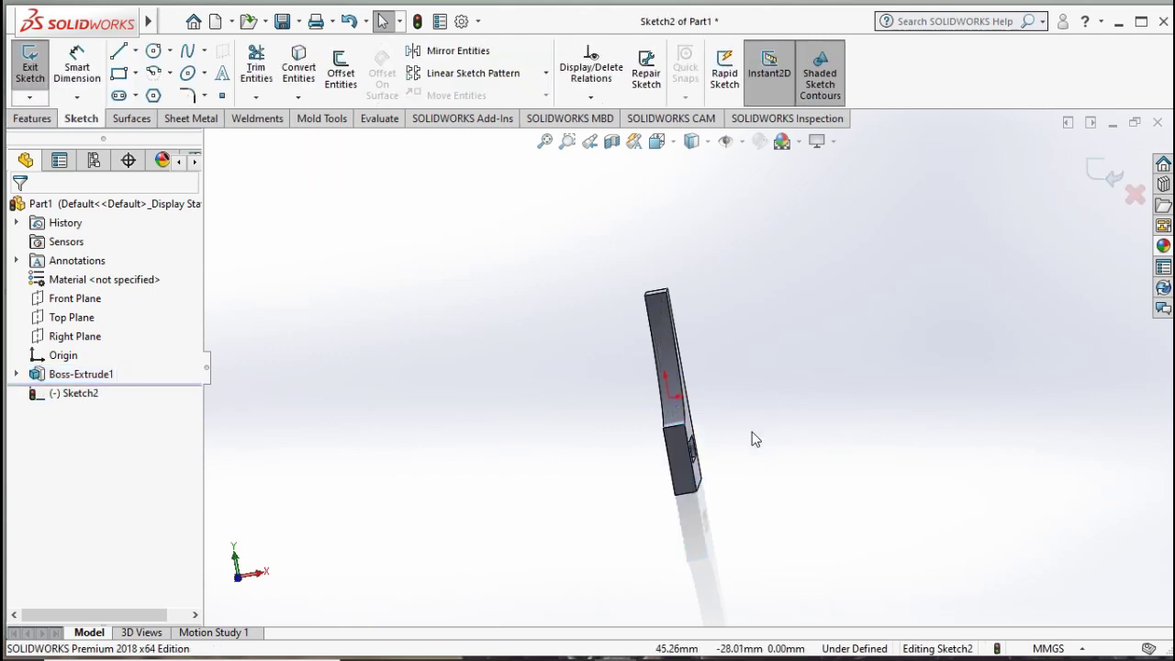
key("ctrl+7")
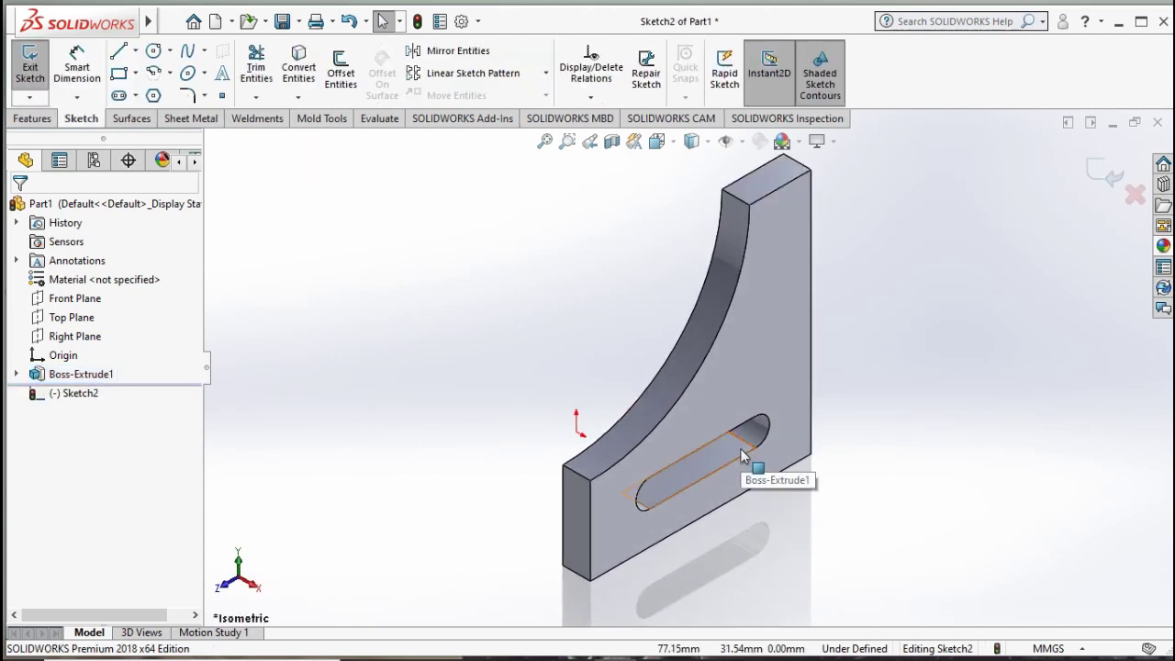
key("ctrl+1")
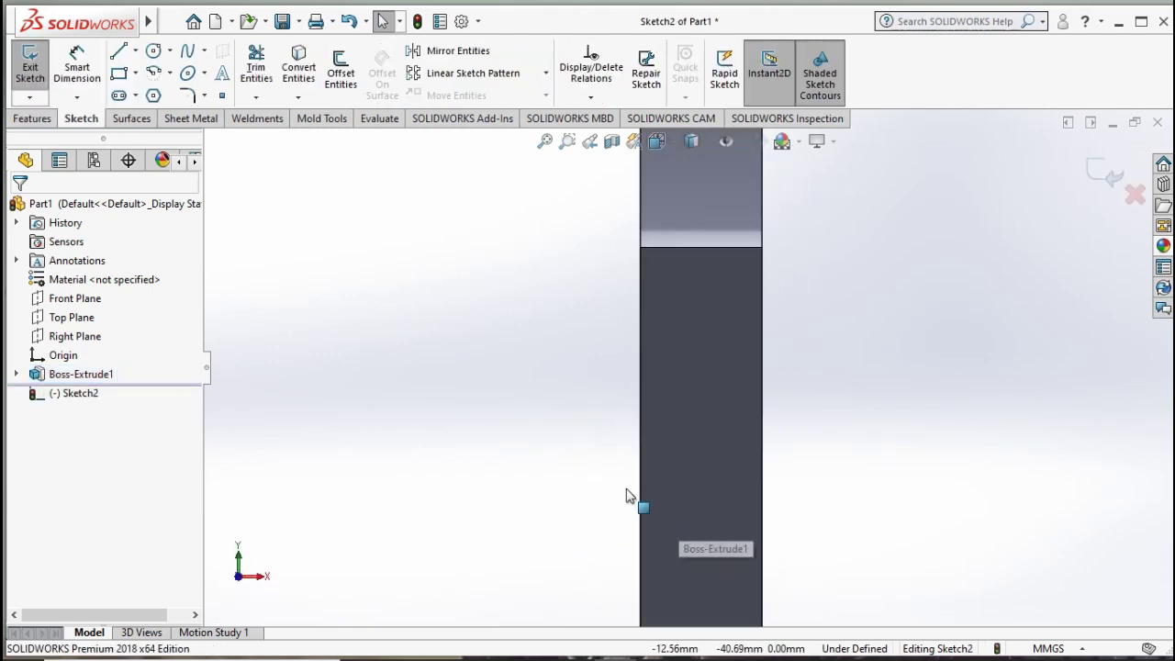
- Draw a horizontal centerline across the lower part of the end face, extending past both of its side edges
left_click(135, 50)
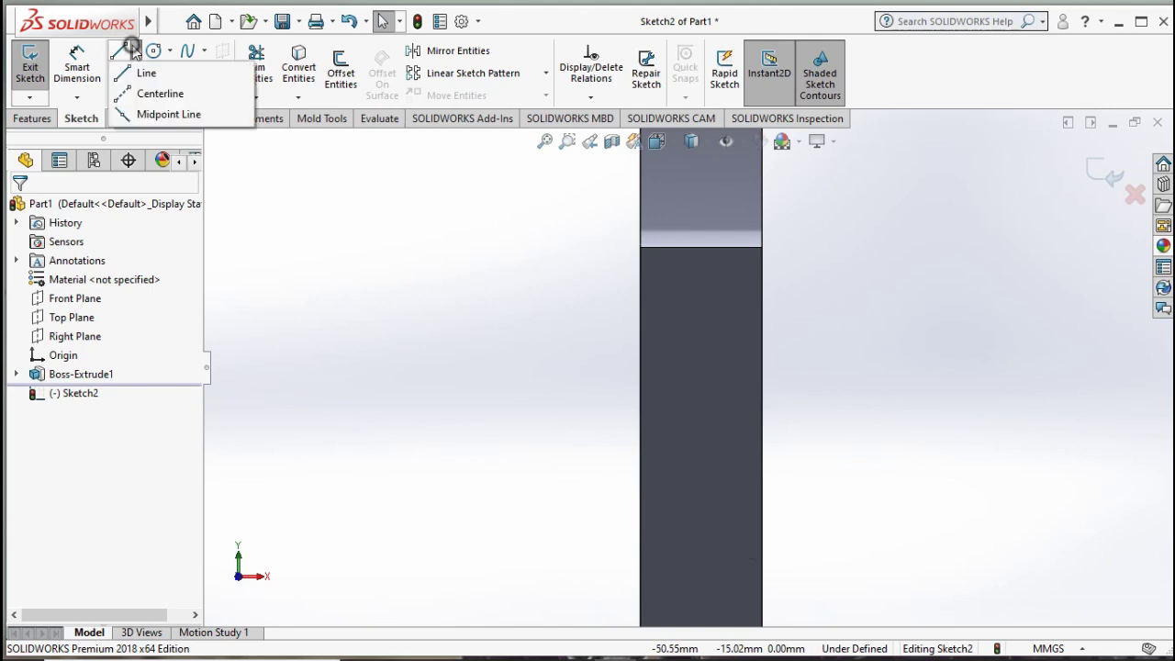
left_click(152, 93)
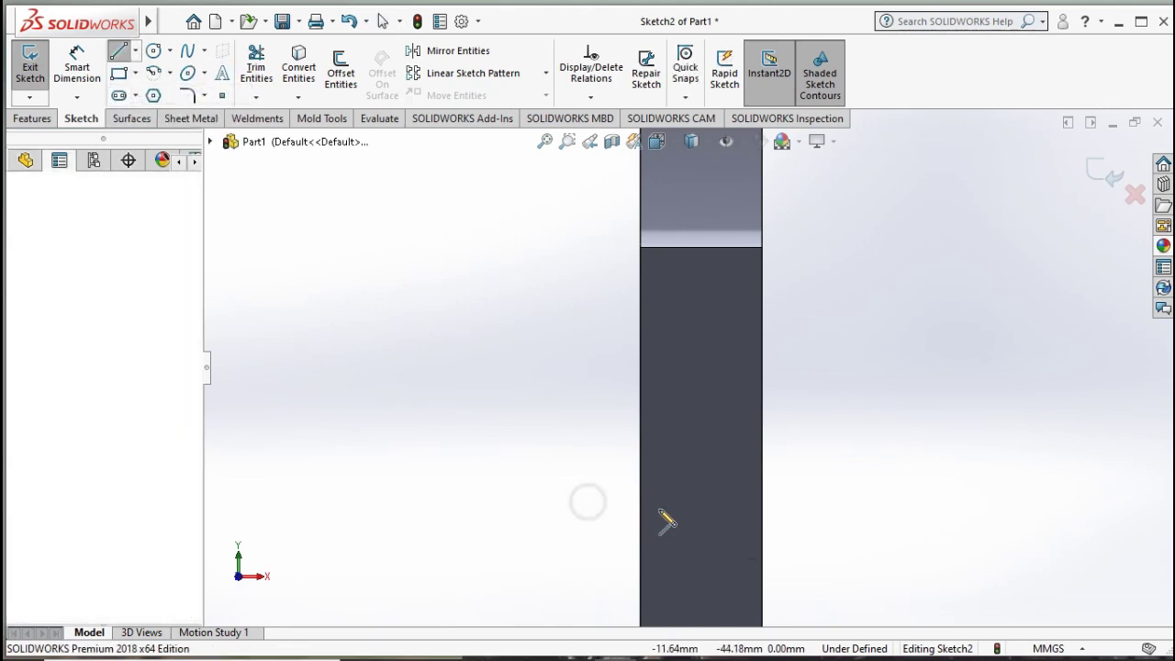
left_click(838, 502)
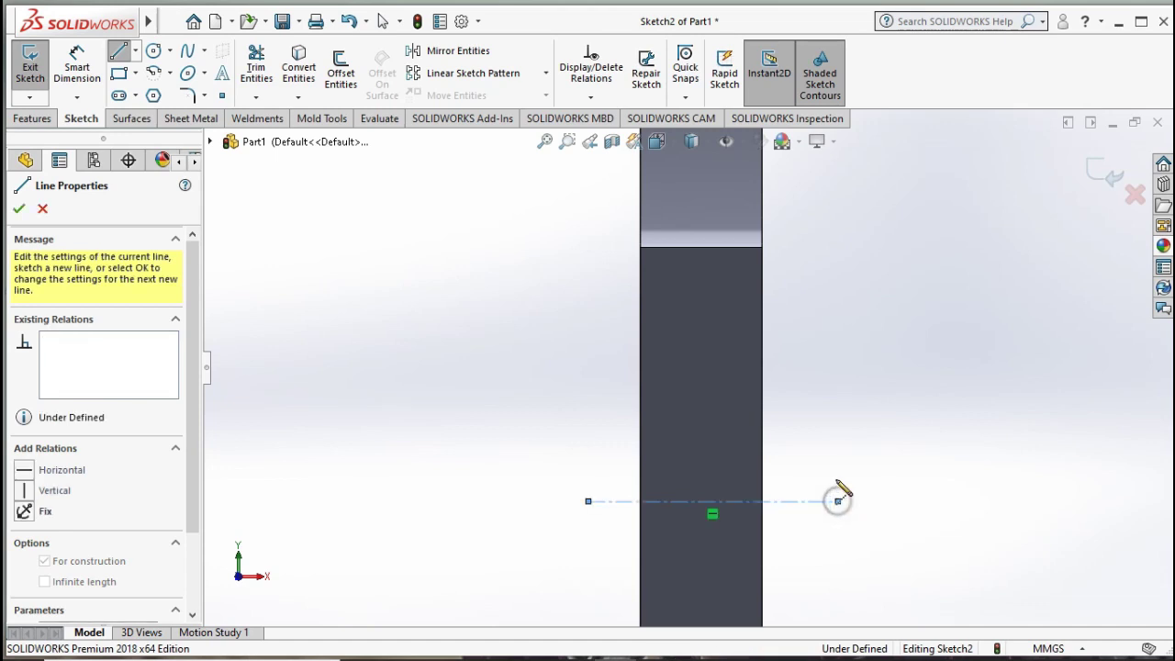
key("Escape")
key("z")
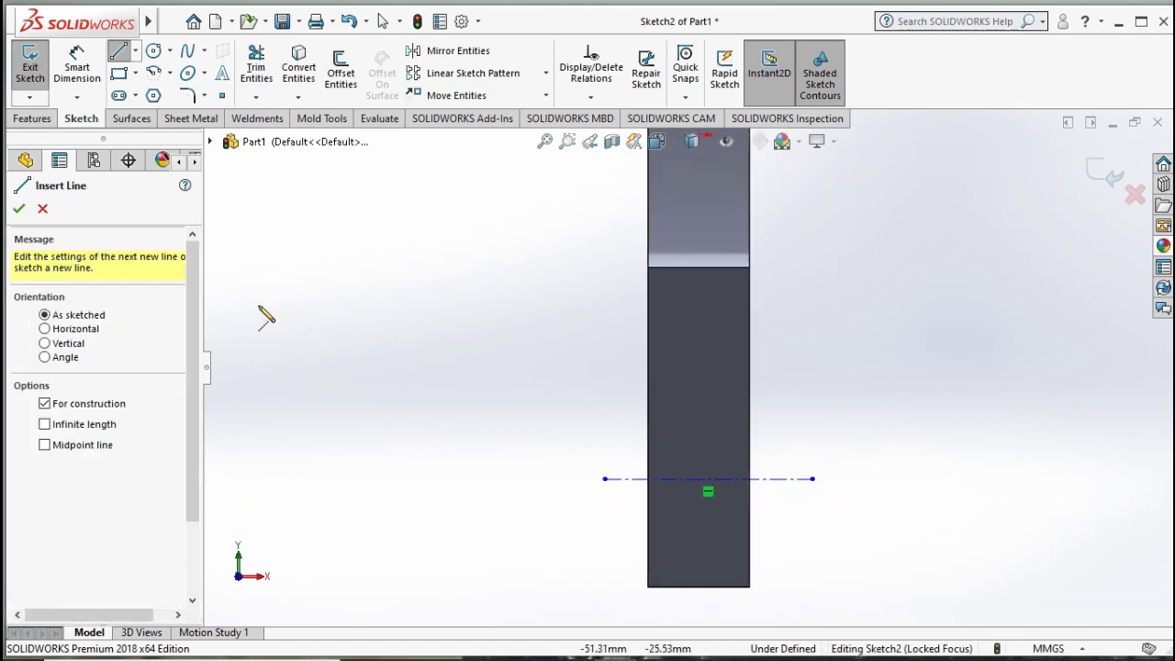
- Dimension the horizontal centerline 22 mm above the bottom edge of the end face
left_click(77, 62)
left_click(738, 480)
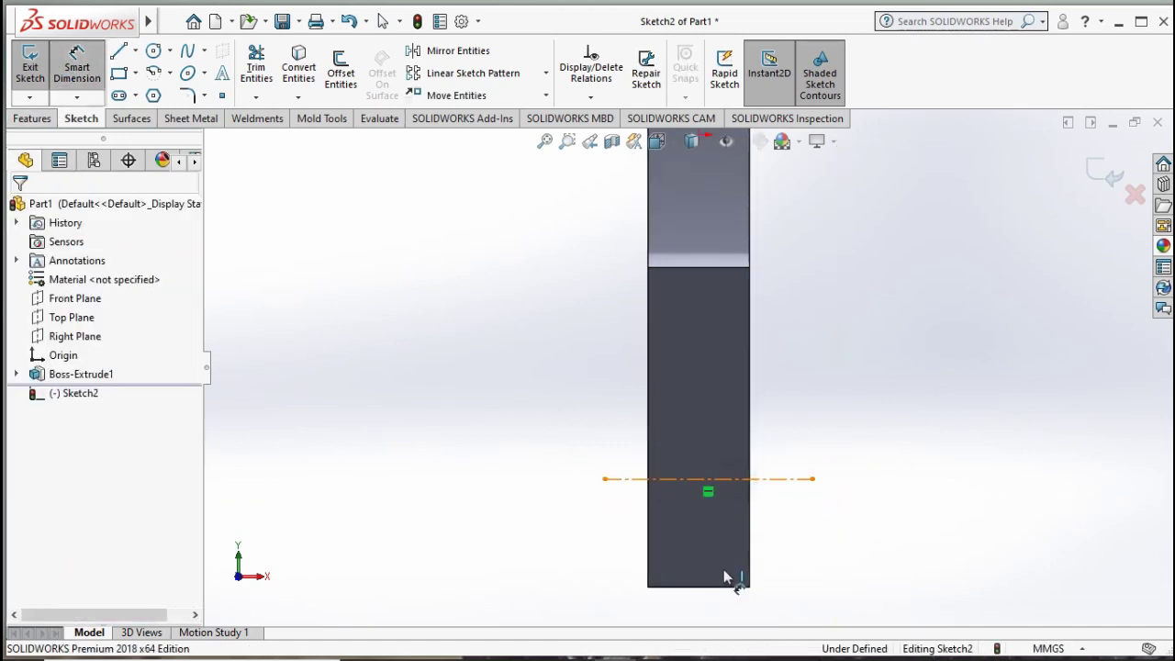
left_click(725, 585)
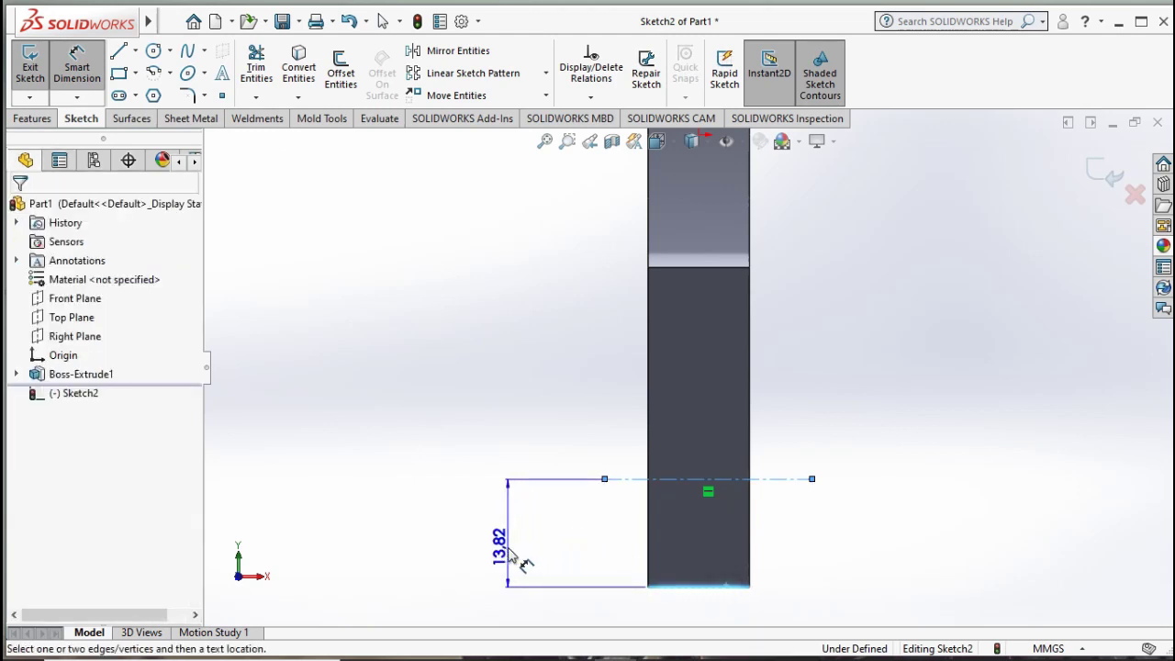
left_click(515, 553)
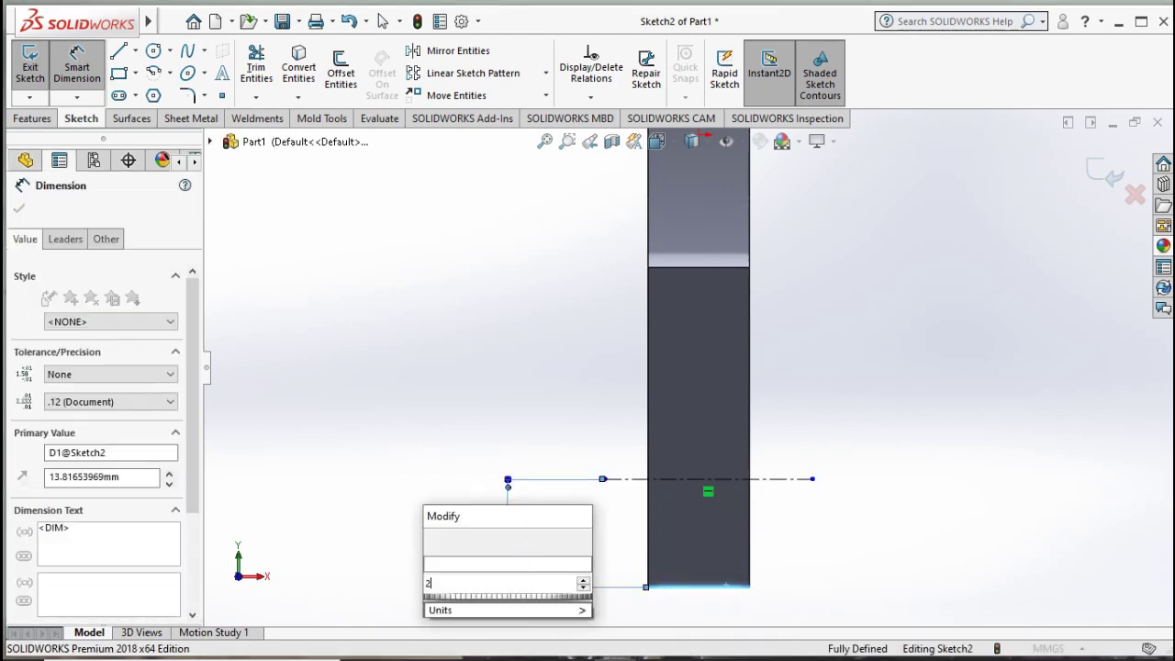
type("22")
left_click(434, 542)
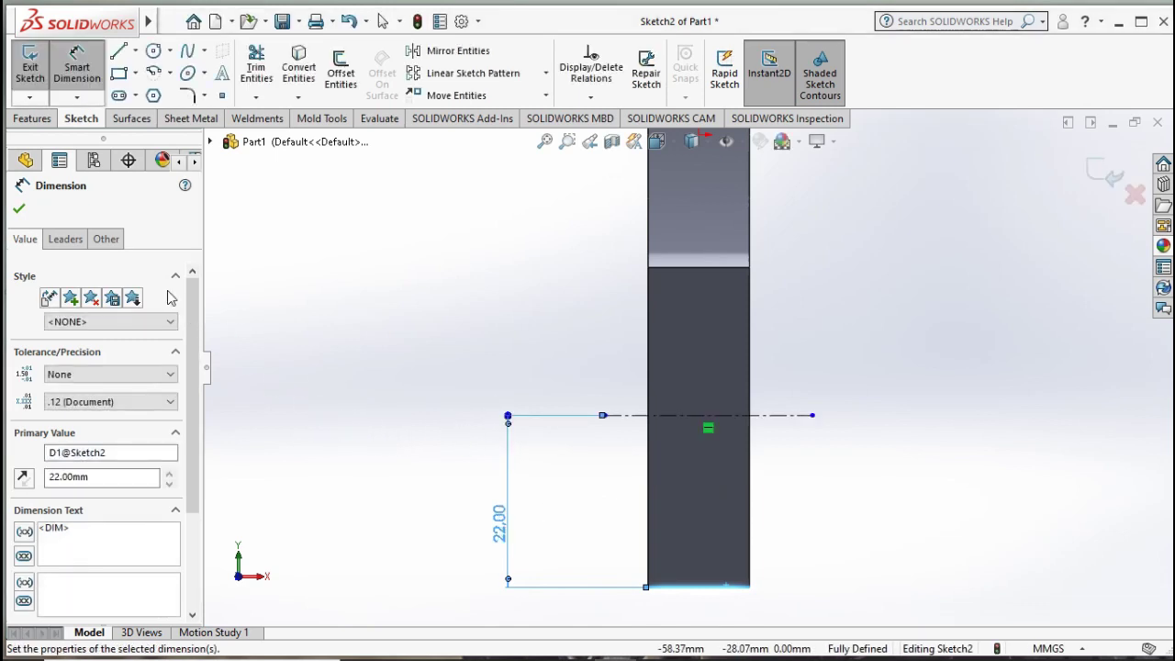
- Sketch a closed rectangle about 9 mm wide with lines, starting on the end face's left edge and spanning the centerline
key("l")
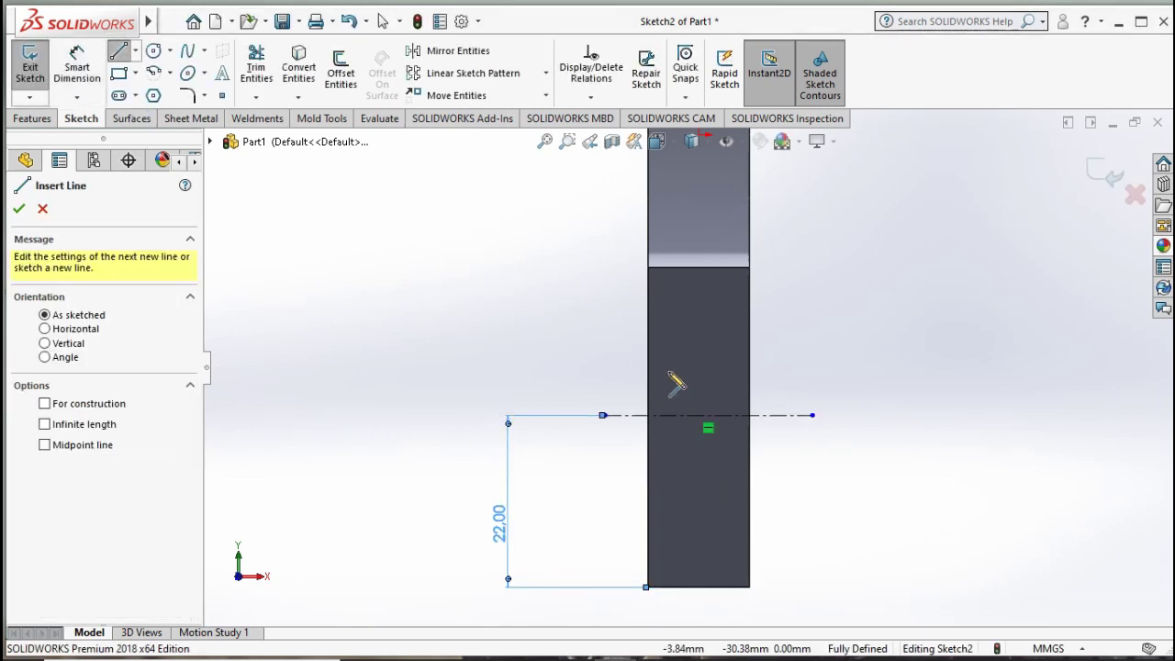
left_click(649, 345)
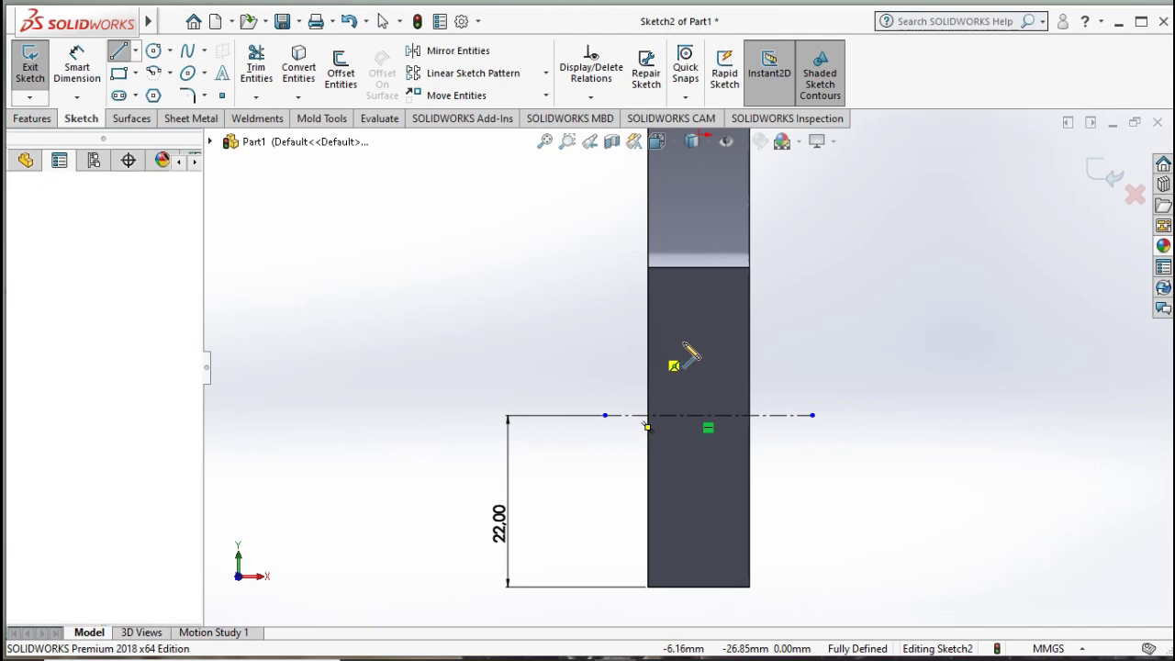
left_click(719, 344)
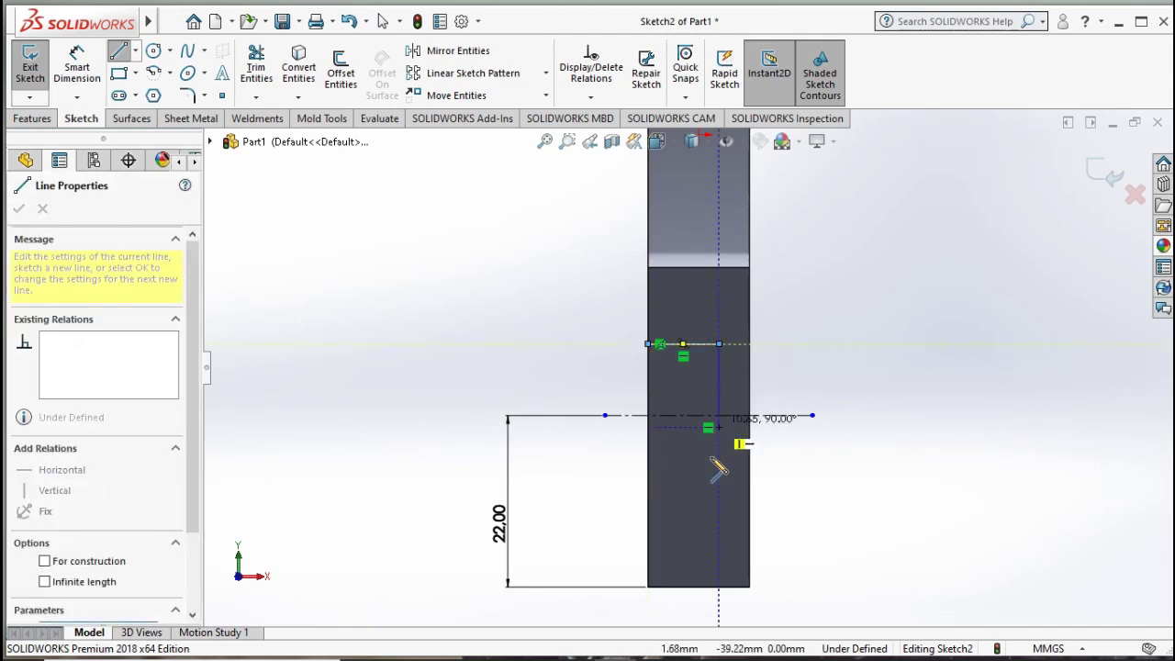
left_click(719, 506)
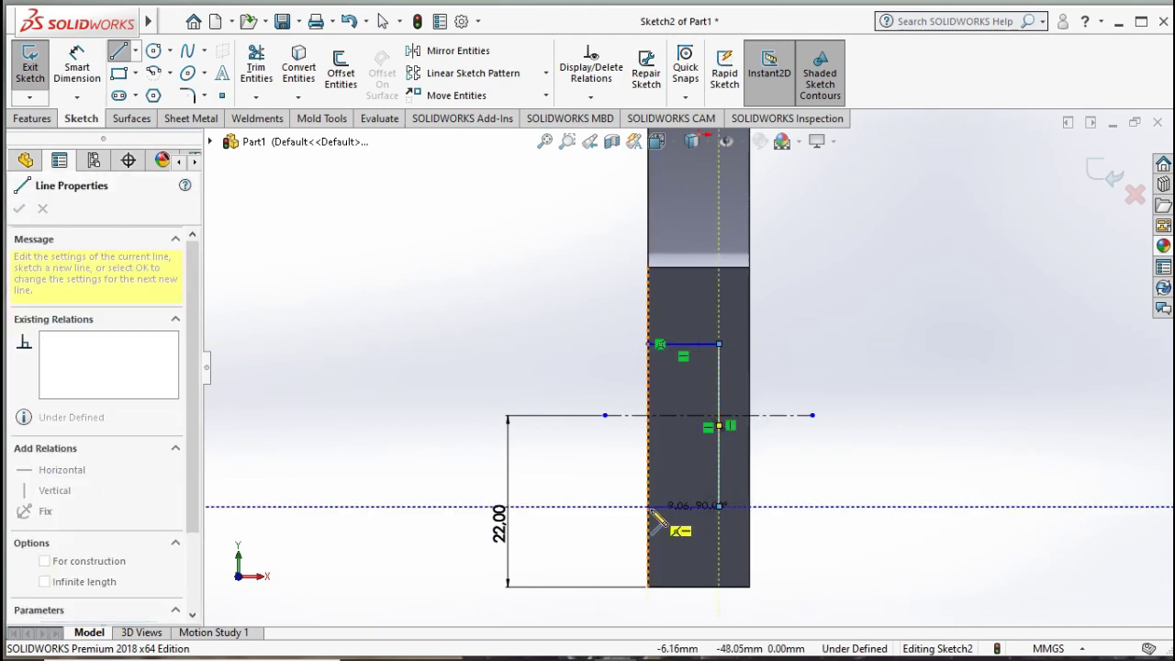
left_click(649, 506)
left_click(650, 345)
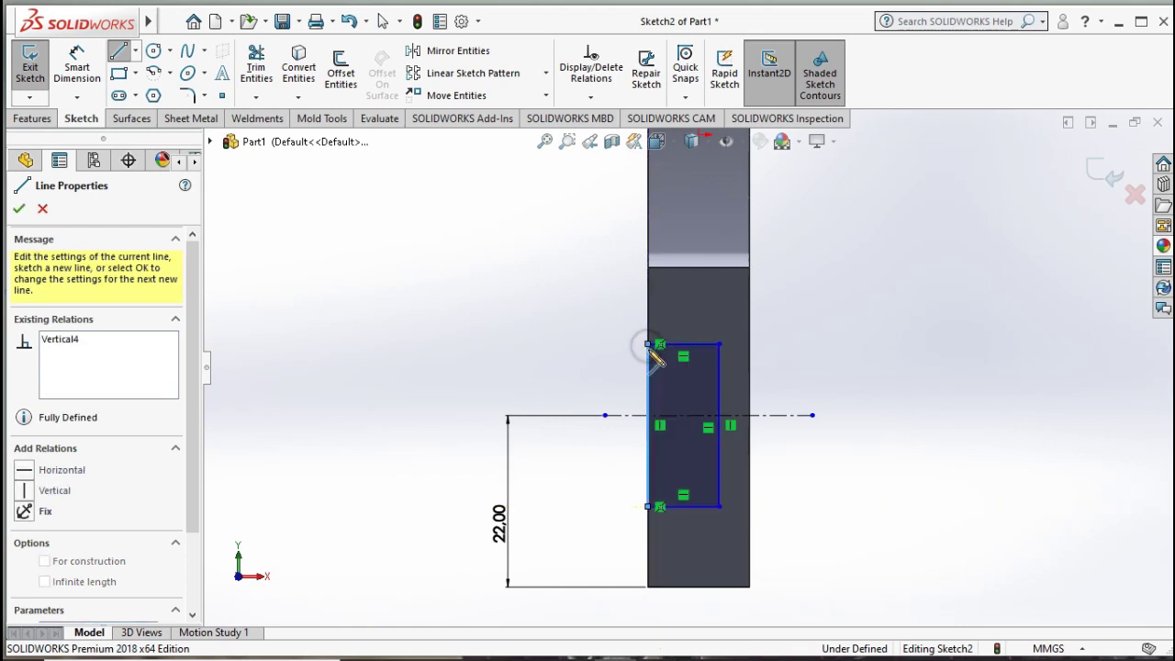
scroll(684, 413, "down", 4)
scroll(691, 432, "up", 1)
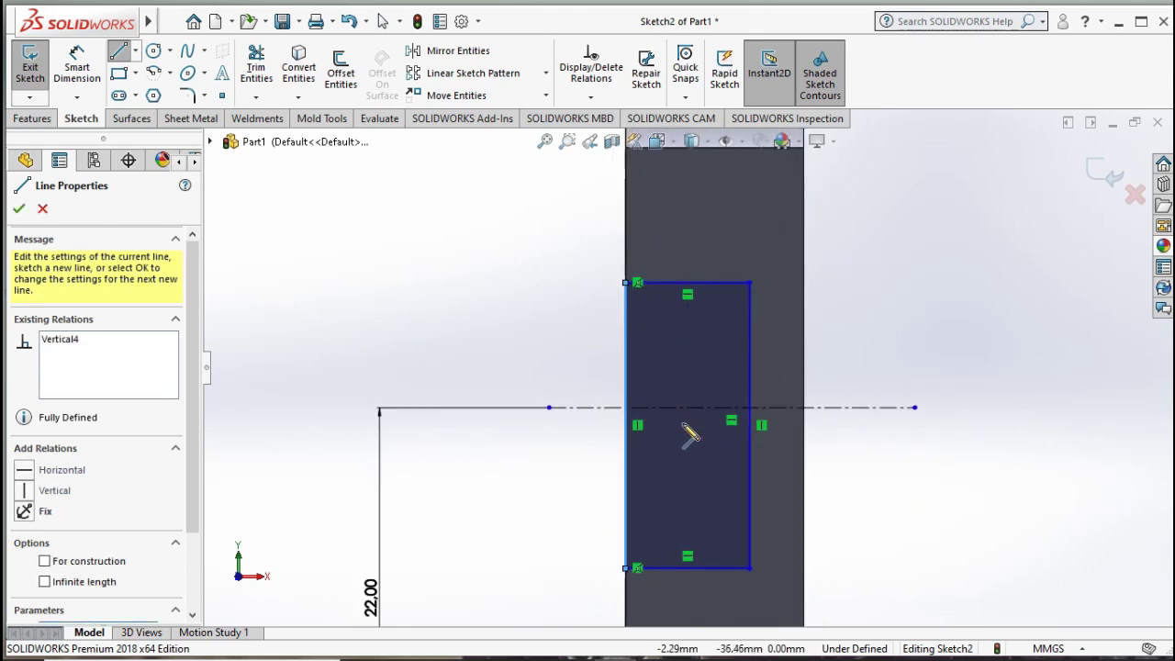
key("Escape")
key("Escape")
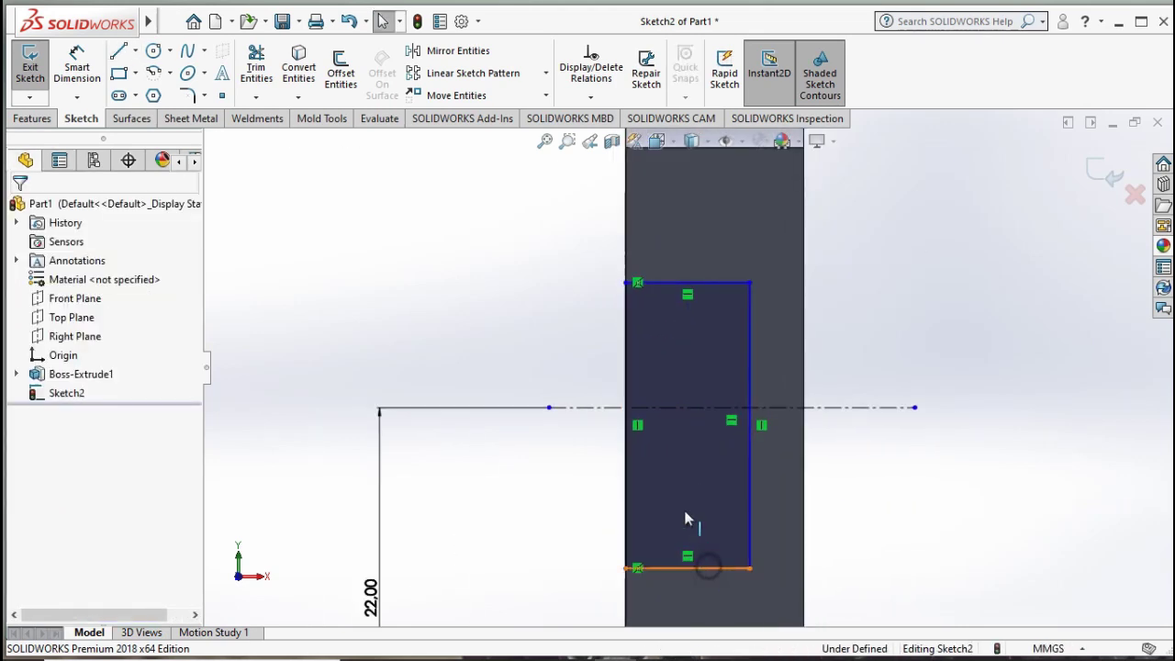
- Make the rectangle's upper and lower horizontal lines symmetric about the centerline
left_click(690, 568)
left_click(687, 407)
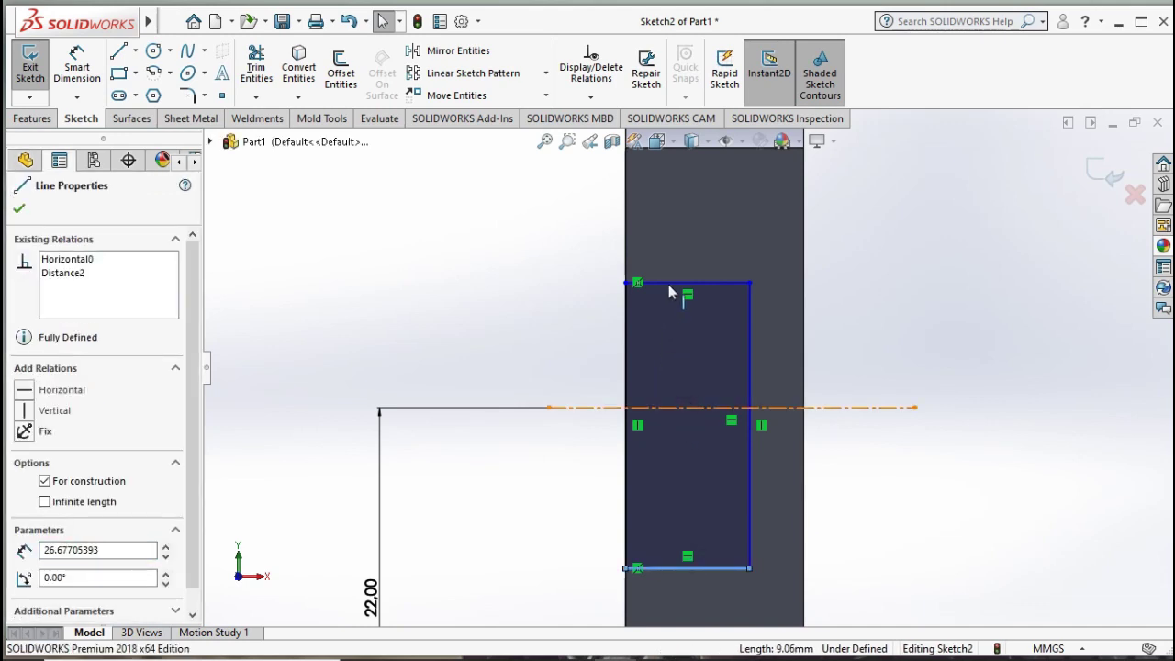
left_click(669, 284, "ctrl")
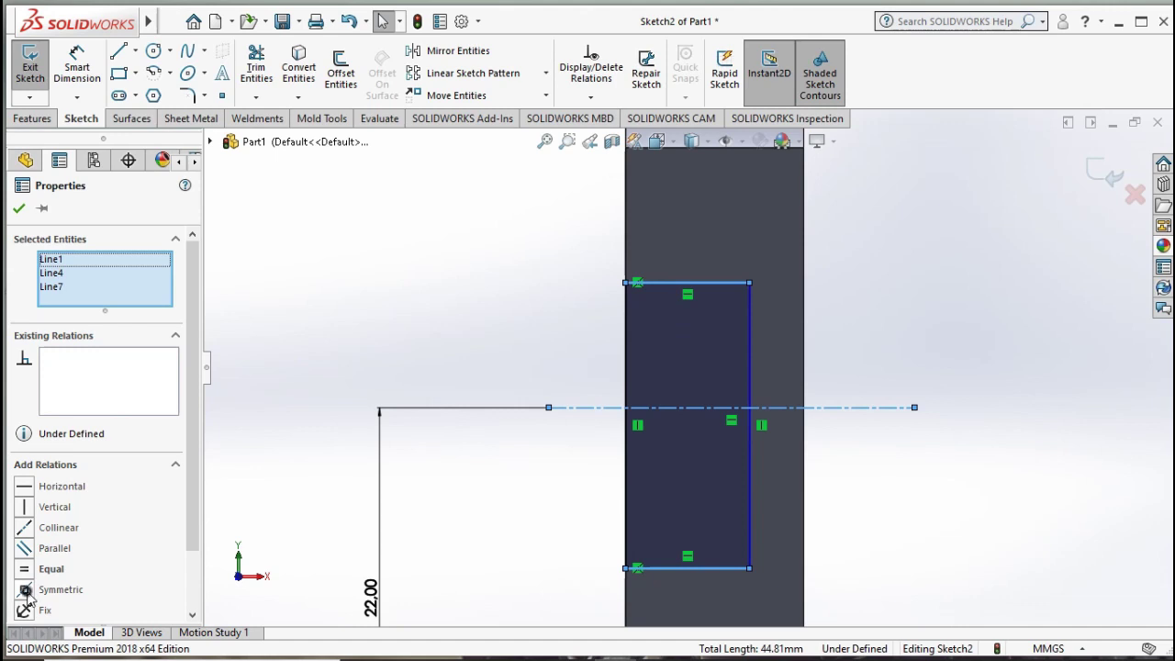
left_click(28, 590)
left_click(18, 208)
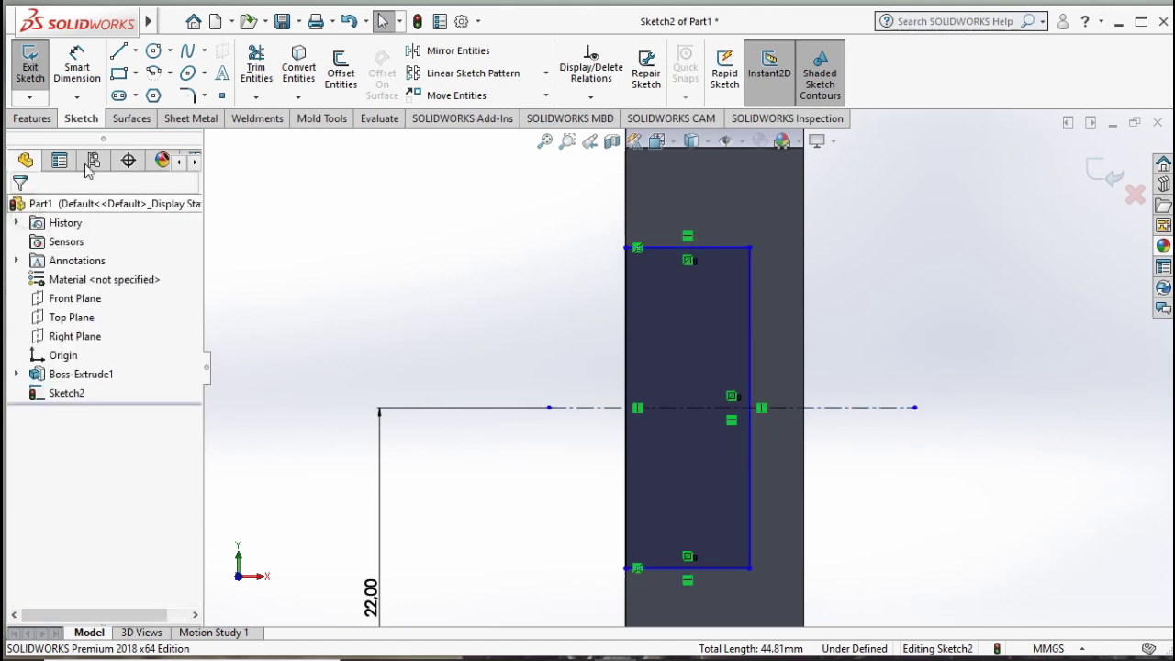
- Dimension the rectangle's right vertical side and set its height to 13 mm
left_click(77, 66)
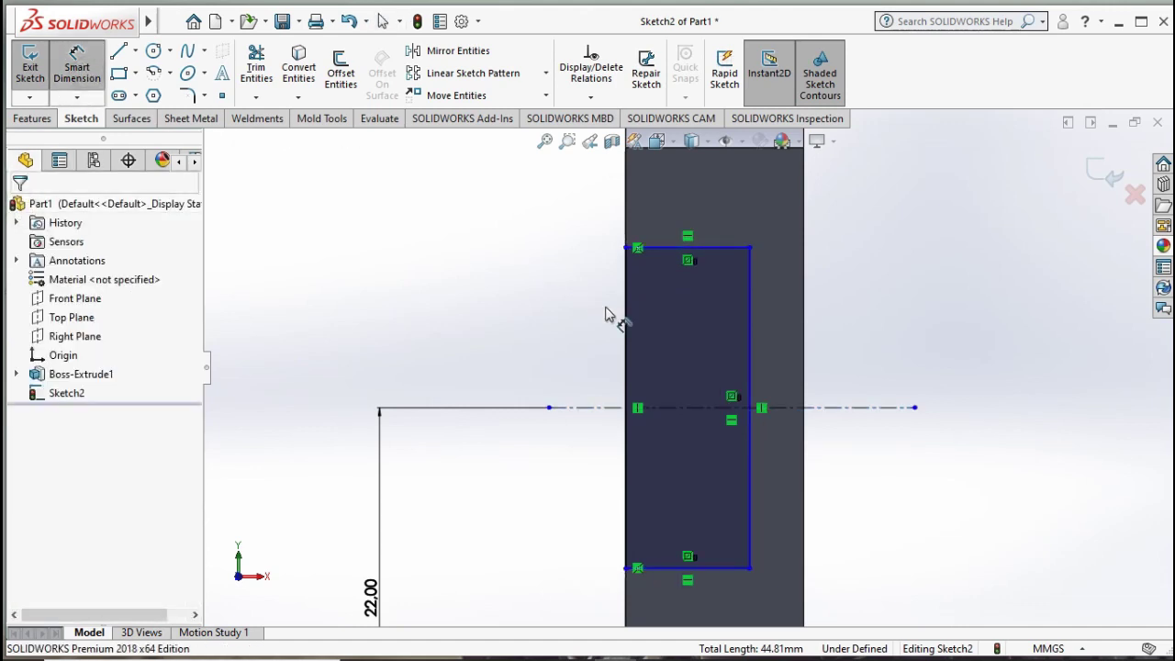
left_click(750, 340)
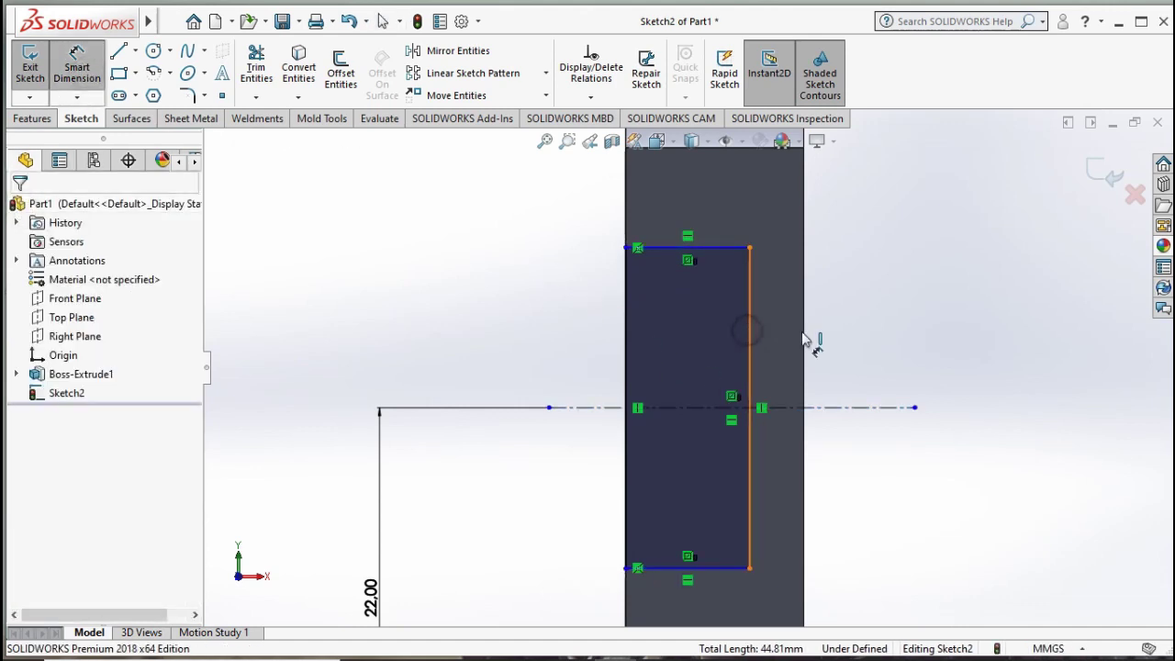
left_click(1015, 374)
type("13")
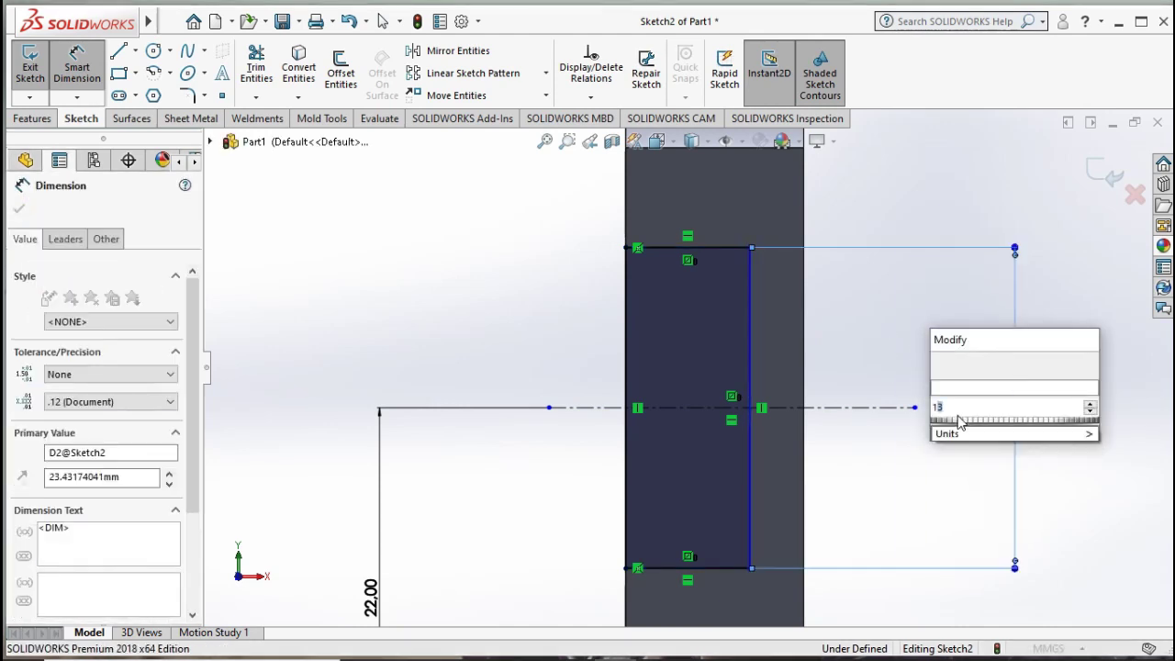
key("Return")
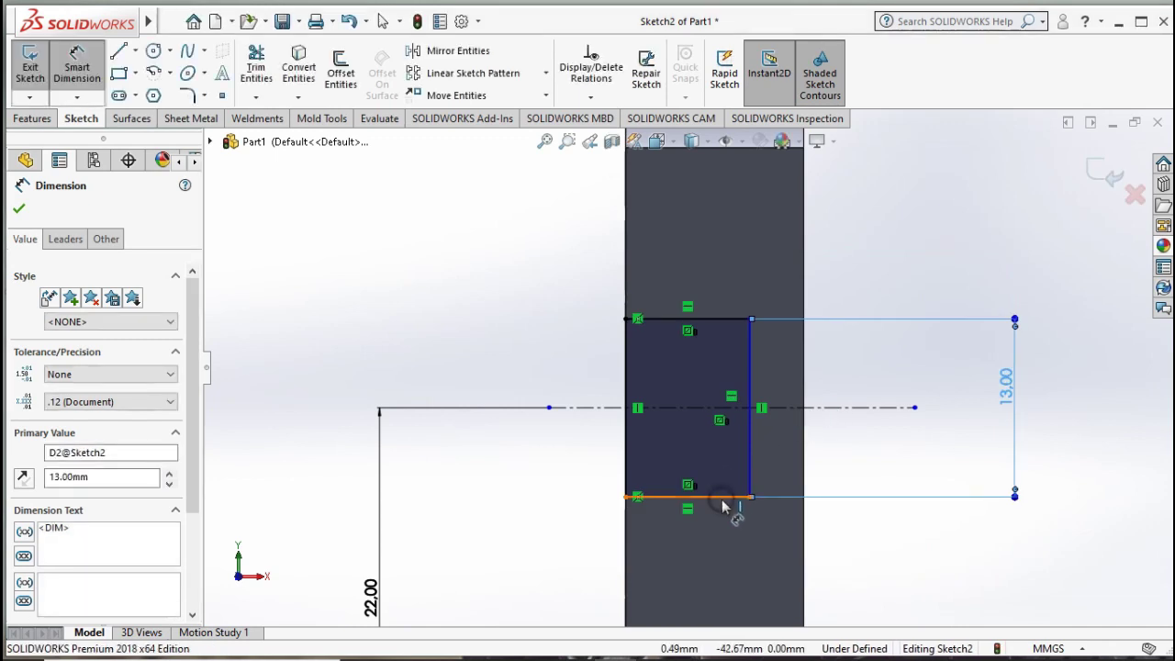
- Dimension the rectangle's lower horizontal line and set its width to 4 mm
left_click(725, 500)
scroll(705, 556, "up", 2)
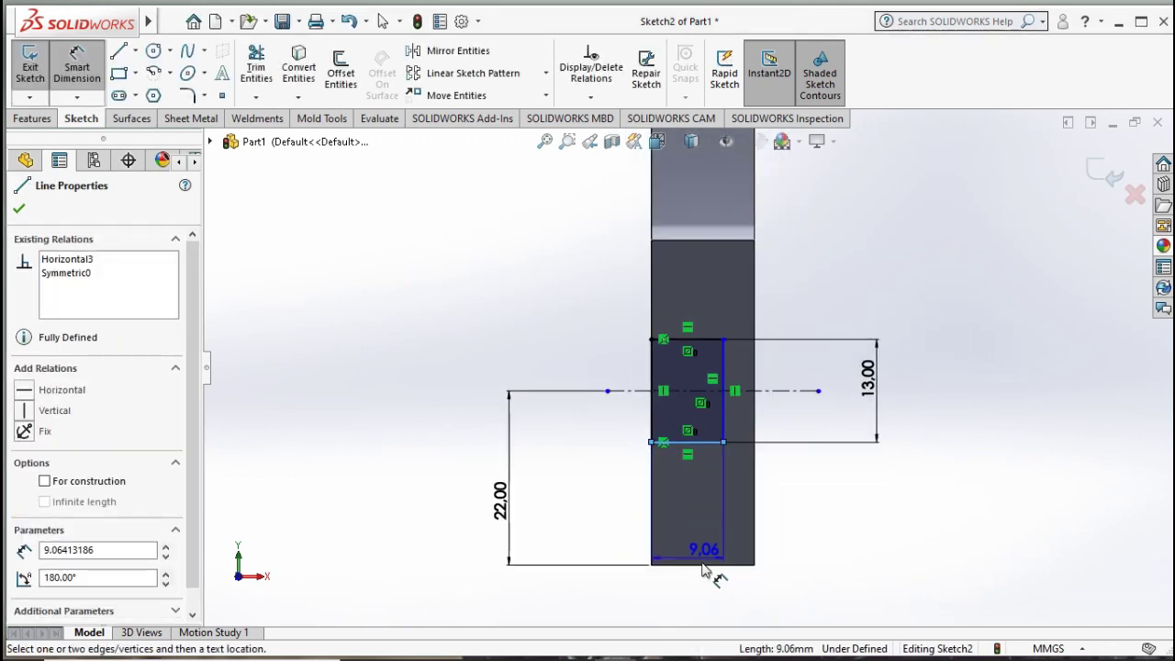
left_click(696, 616)
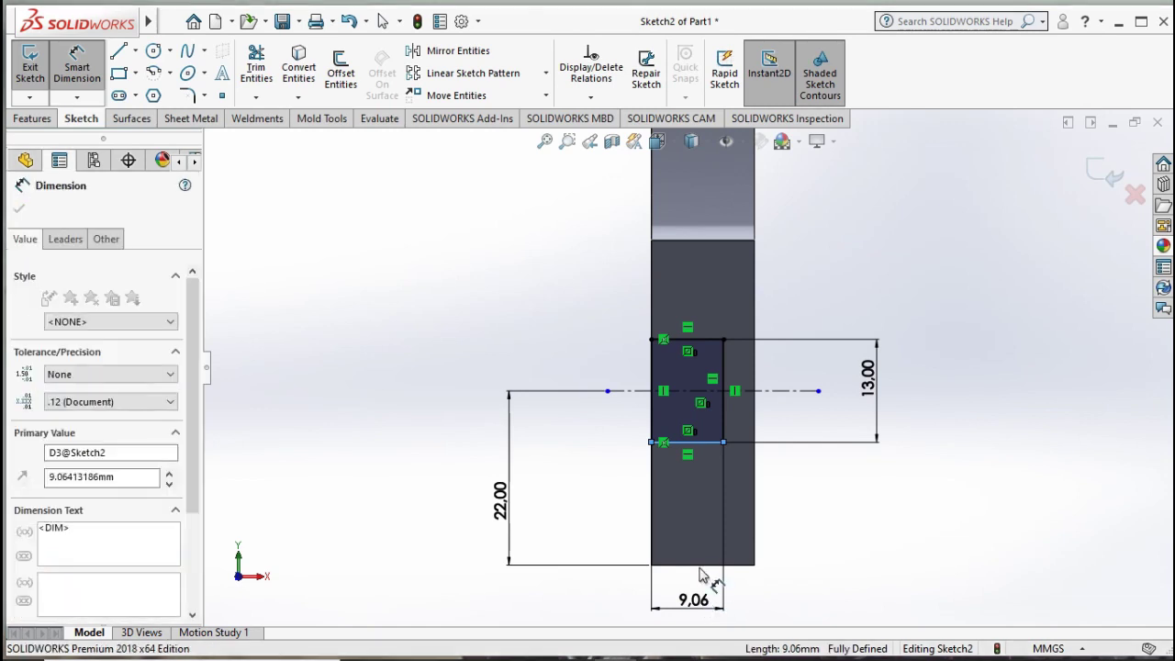
type("4")
left_click(620, 603)
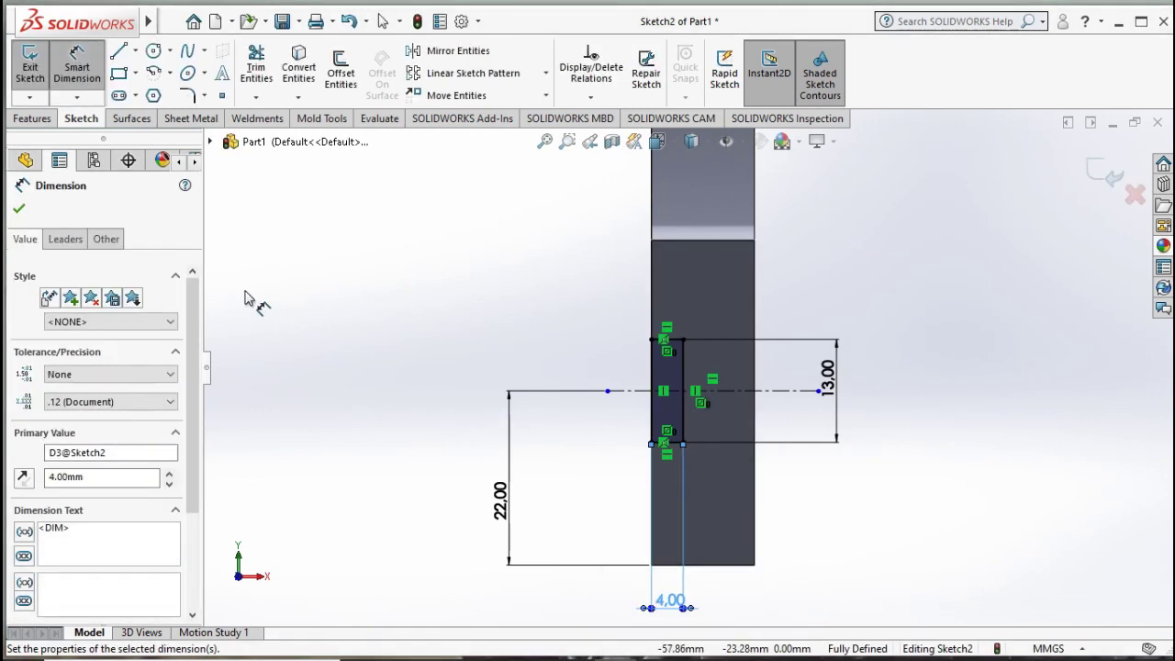
- Cut the 13 by 4 mm rectangle through the plate with an Extruded Cut set to Through All
left_click(33, 119)
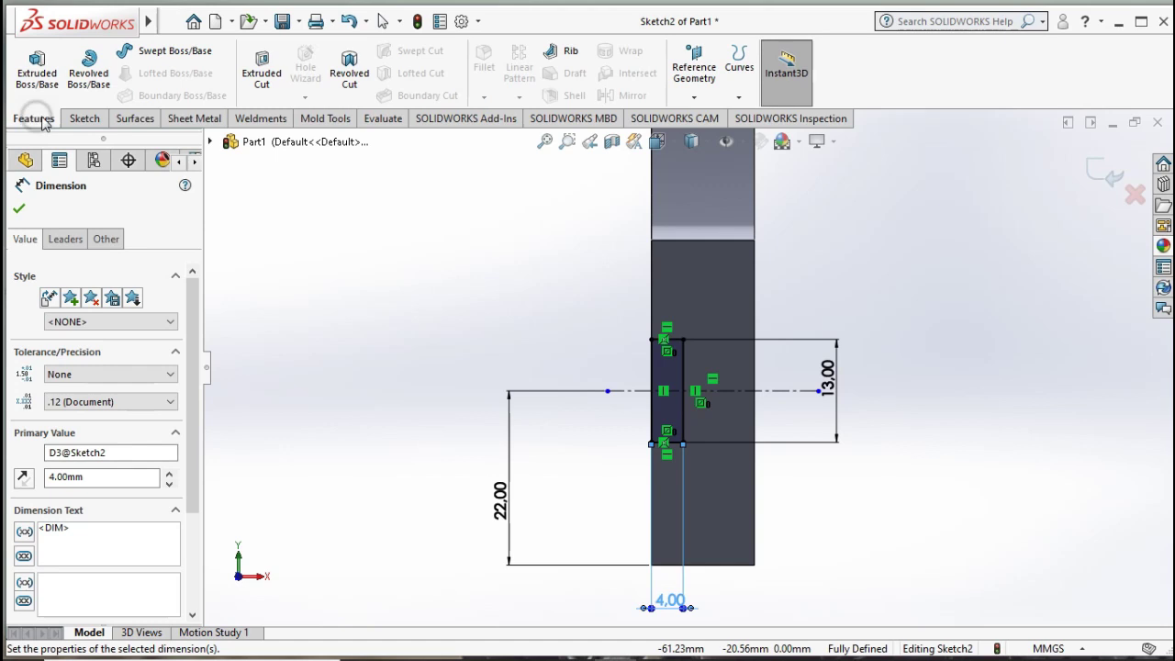
left_click(257, 79)
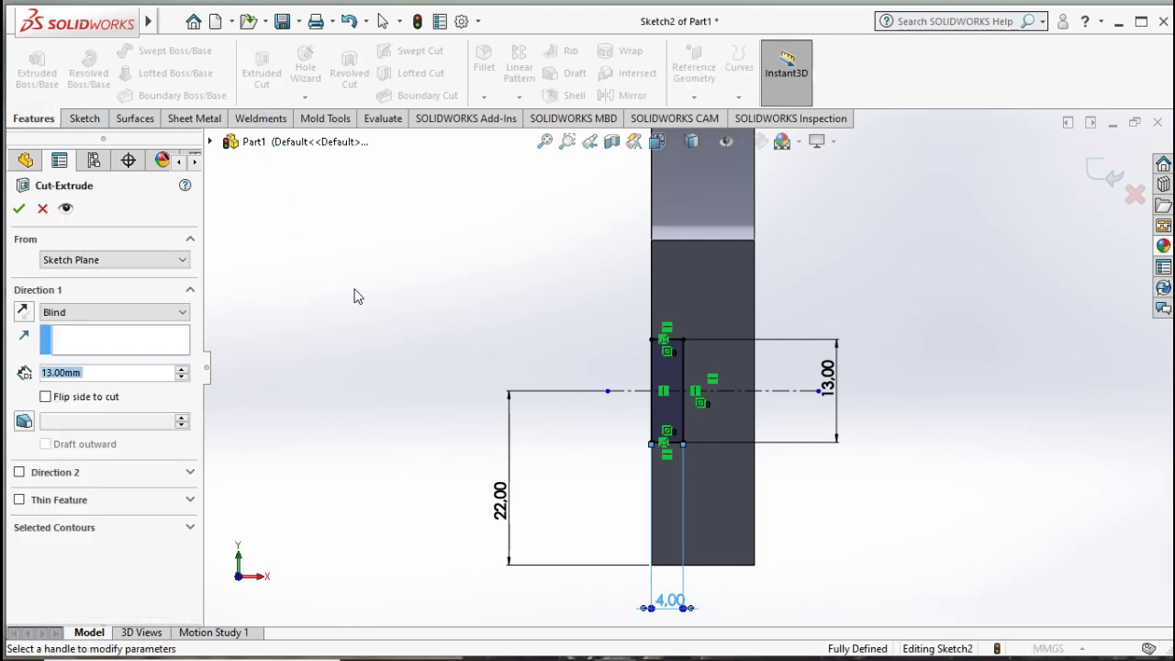
left_click(92, 312)
left_click(101, 341)
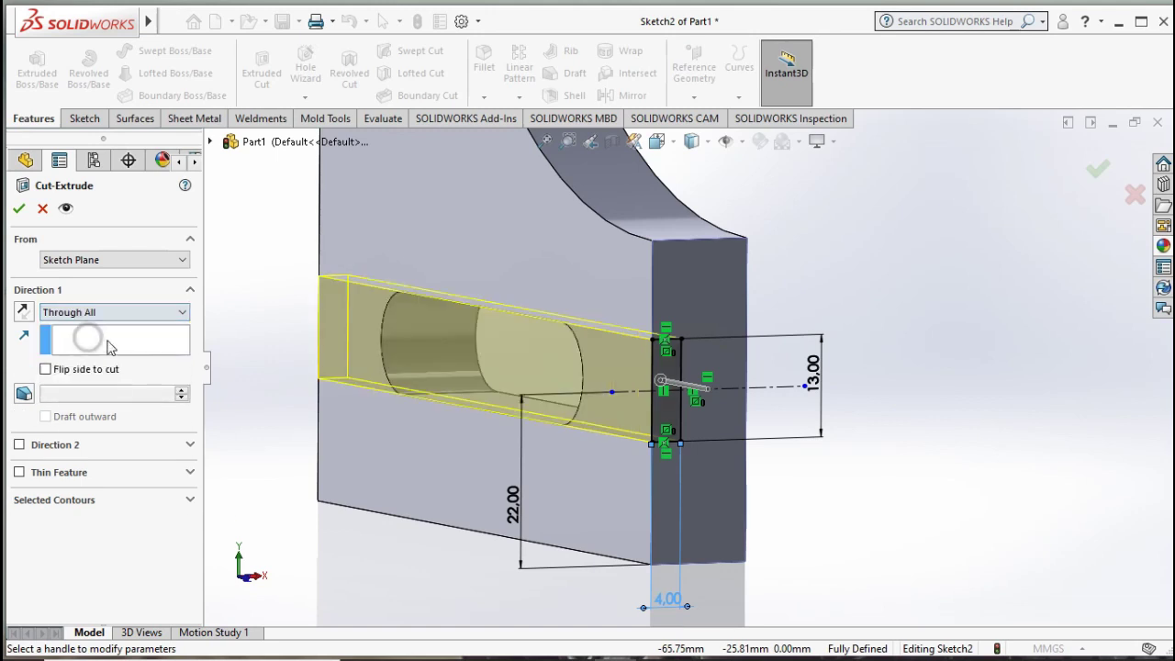
left_click(21, 209)
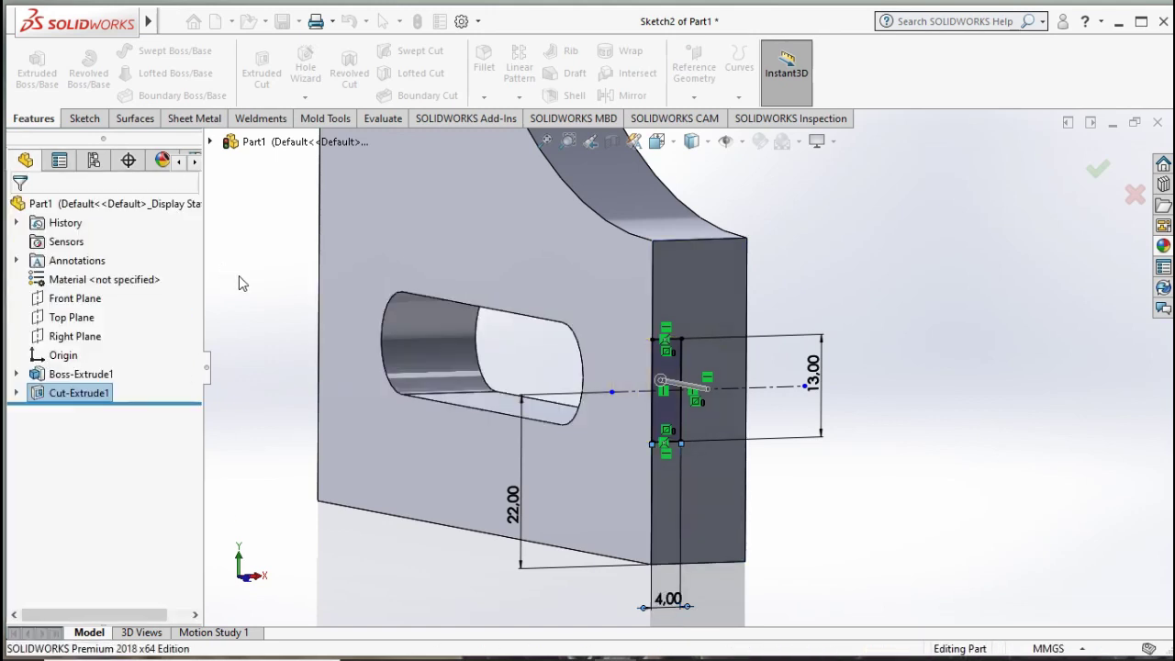
- Start a new sketch on the narrow top face of the plate and view it face-on
middle_click_drag(399, 339, 346, 397)
scroll(389, 381, "up", 3)
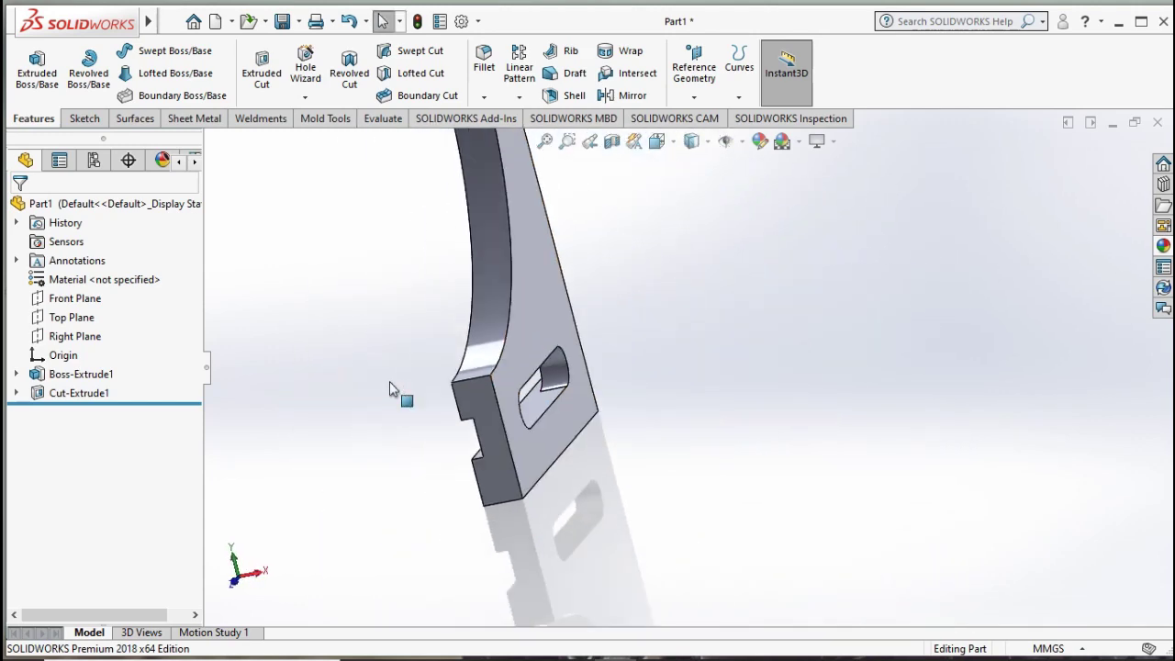
key("ctrl+7")
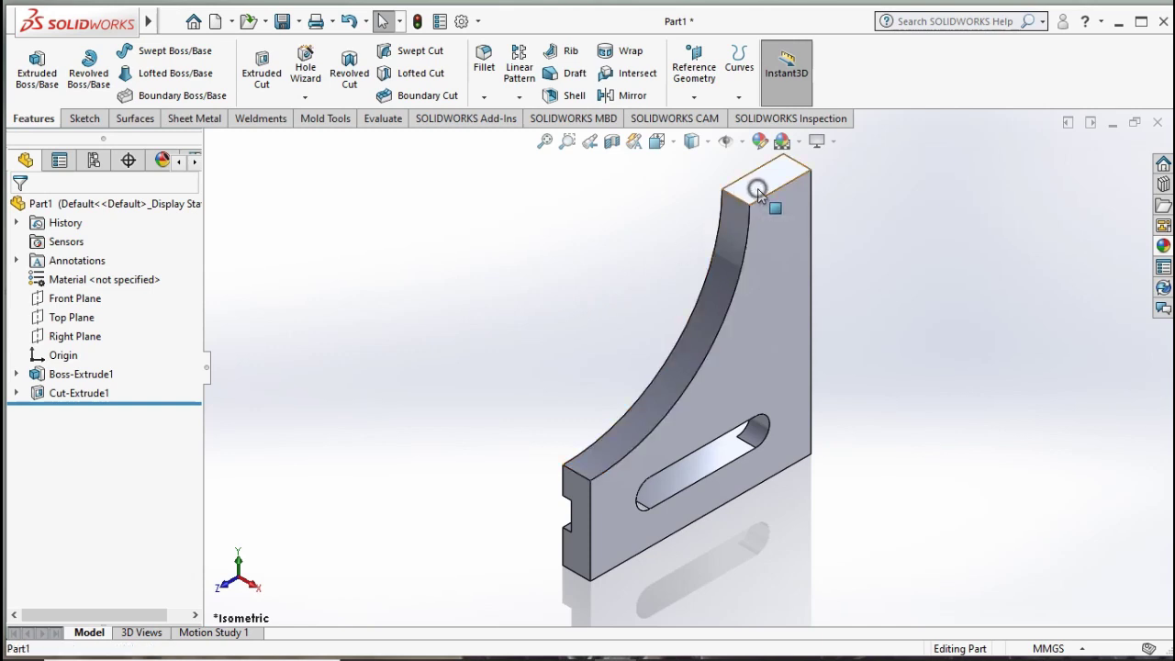
left_click(757, 189)
left_click(832, 138)
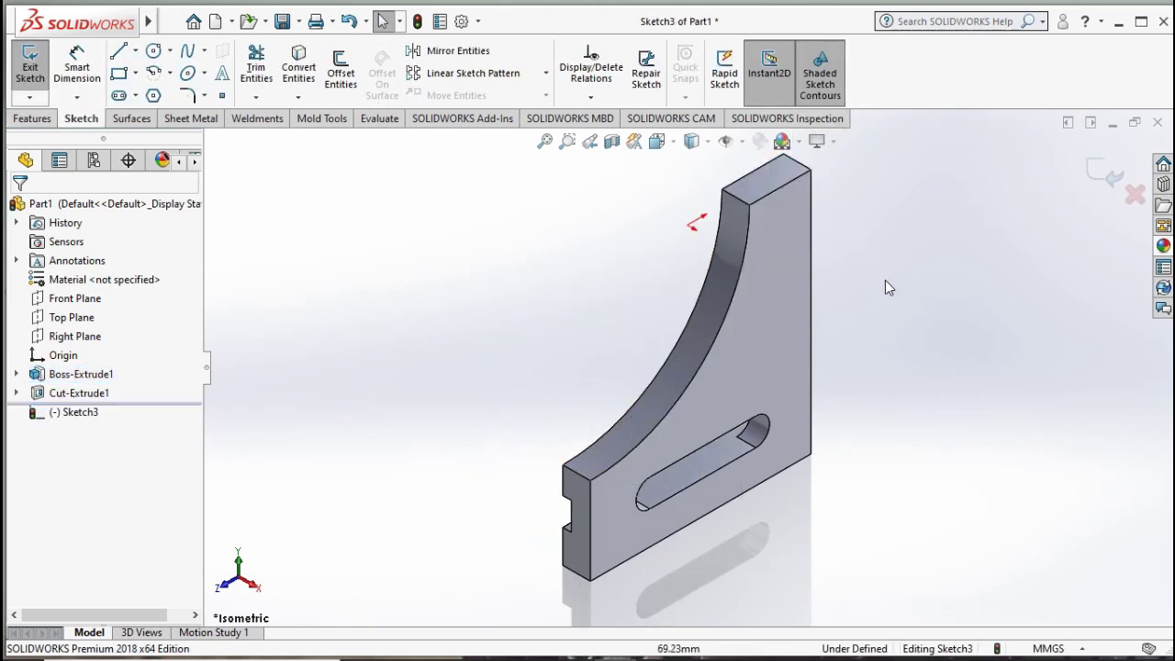
key("ctrl+8")
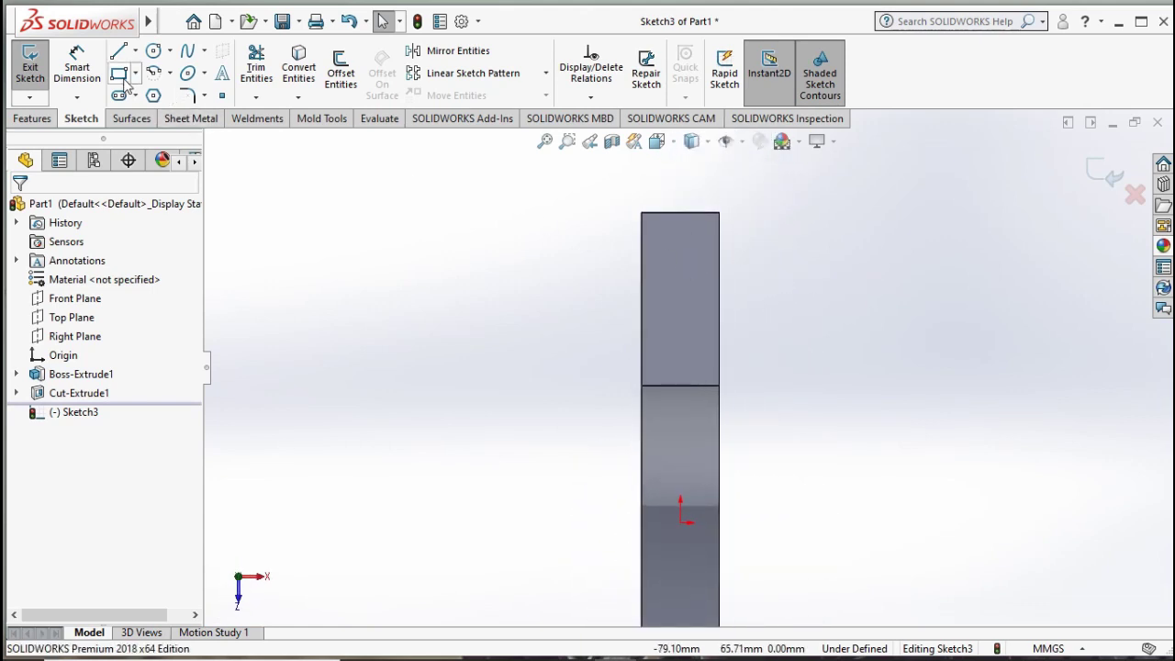
- Draw a corner rectangle about 61 mm wide over the top face, extending past both of its long sides
left_click(576, 212)
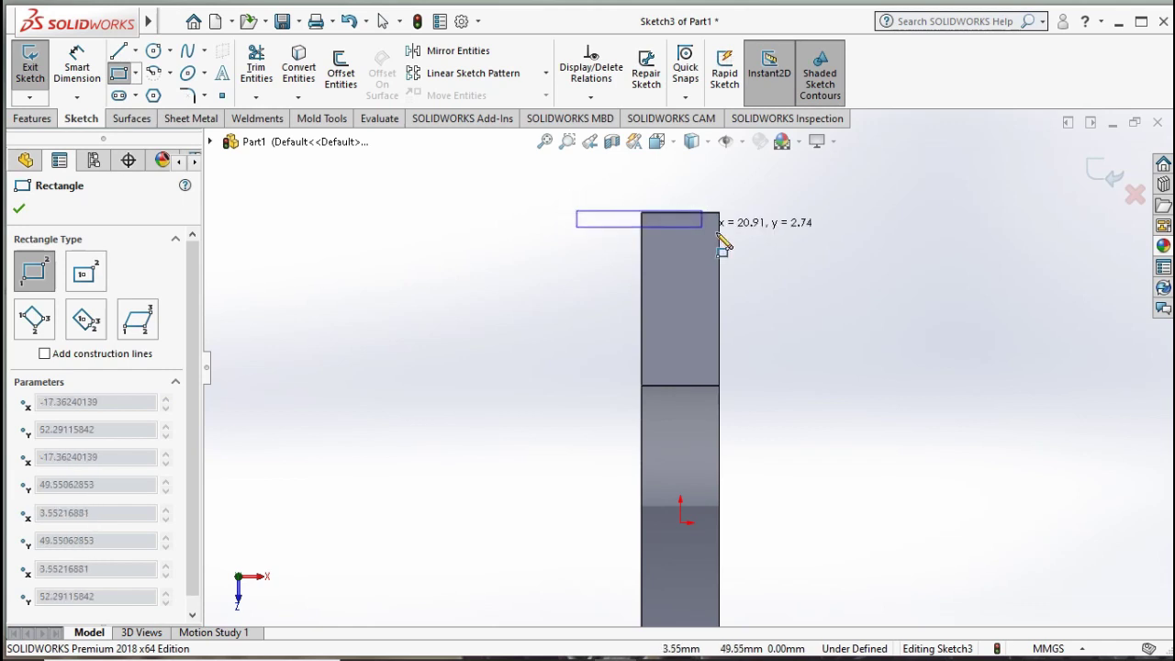
left_click(938, 422)
key("Escape")
- Make the rectangle's upper horizontal line collinear with the short rear edge of the plate's top face
scroll(689, 225, "down", 4)
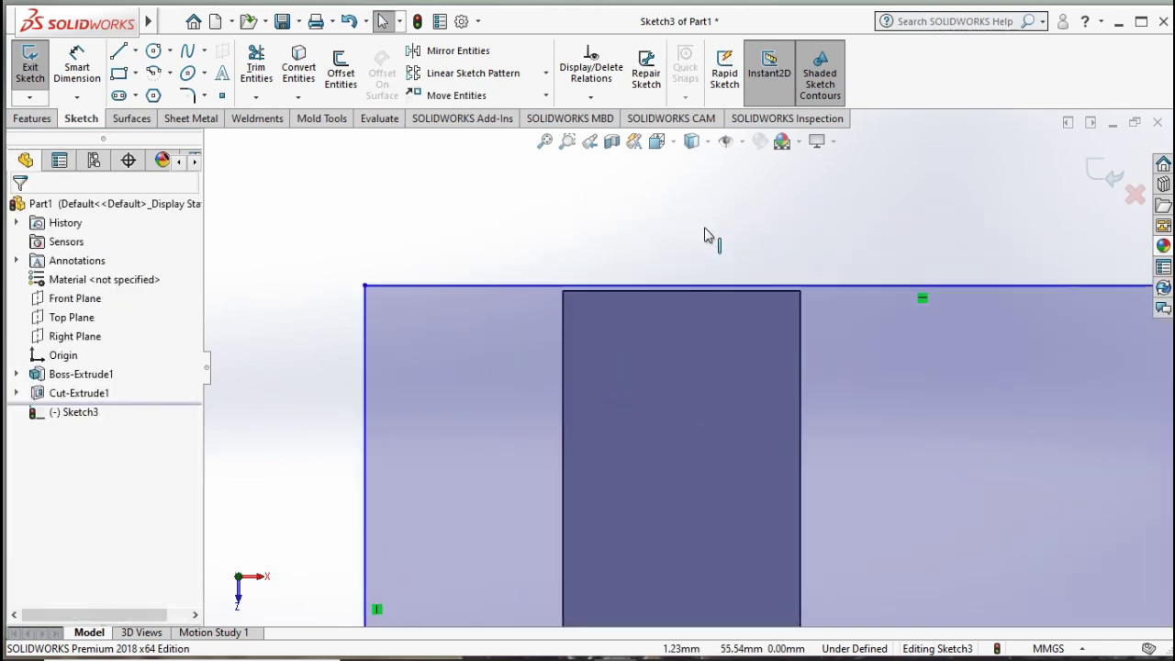
middle_click_drag(700, 267, 696, 297, "ctrl")
left_click(694, 322)
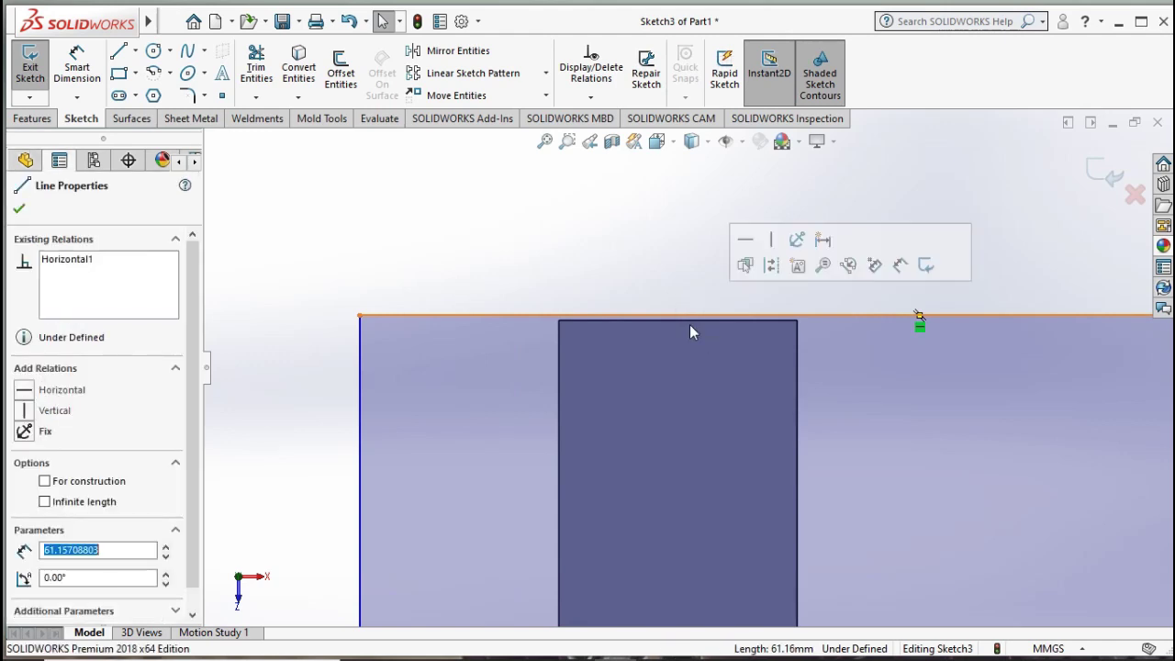
key("Escape")
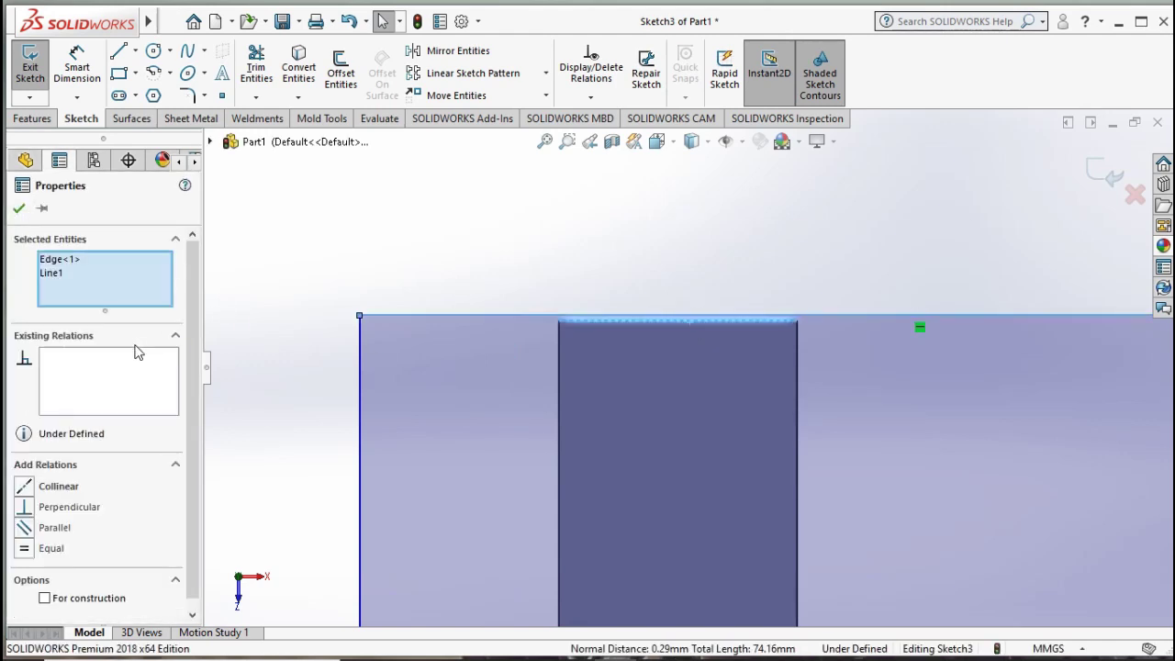
left_click(25, 487)
left_click(19, 212)
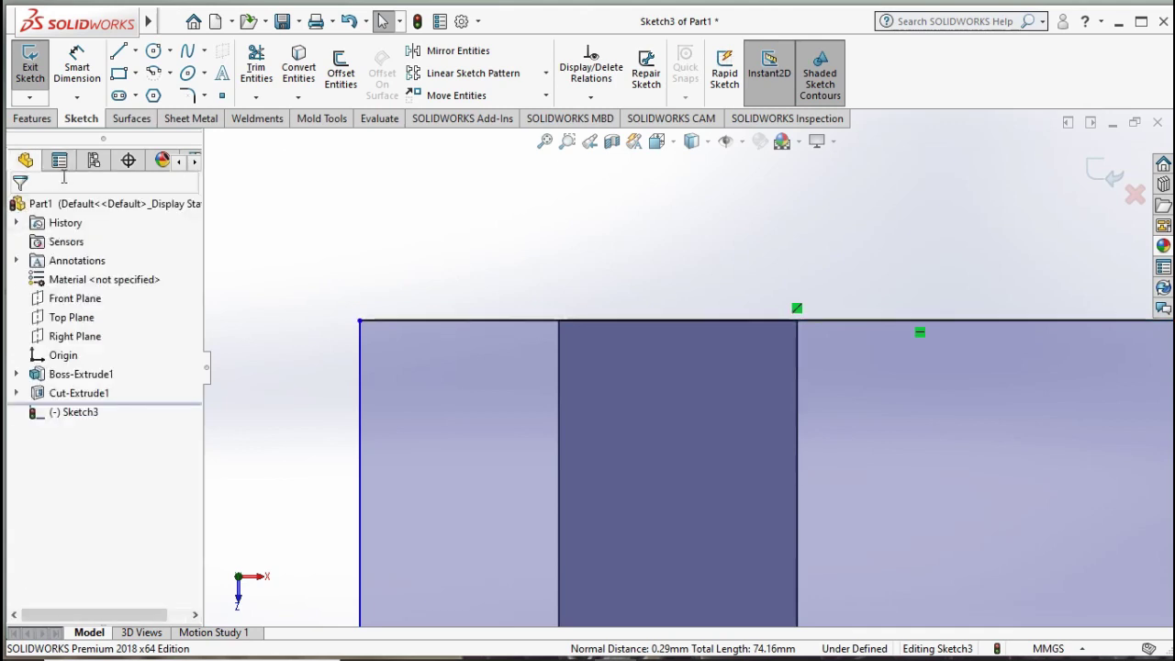
- Dimension the rectangle's near vertical line 6 mm outside the plate's adjacent long edge
left_click(78, 79)
left_click(365, 397)
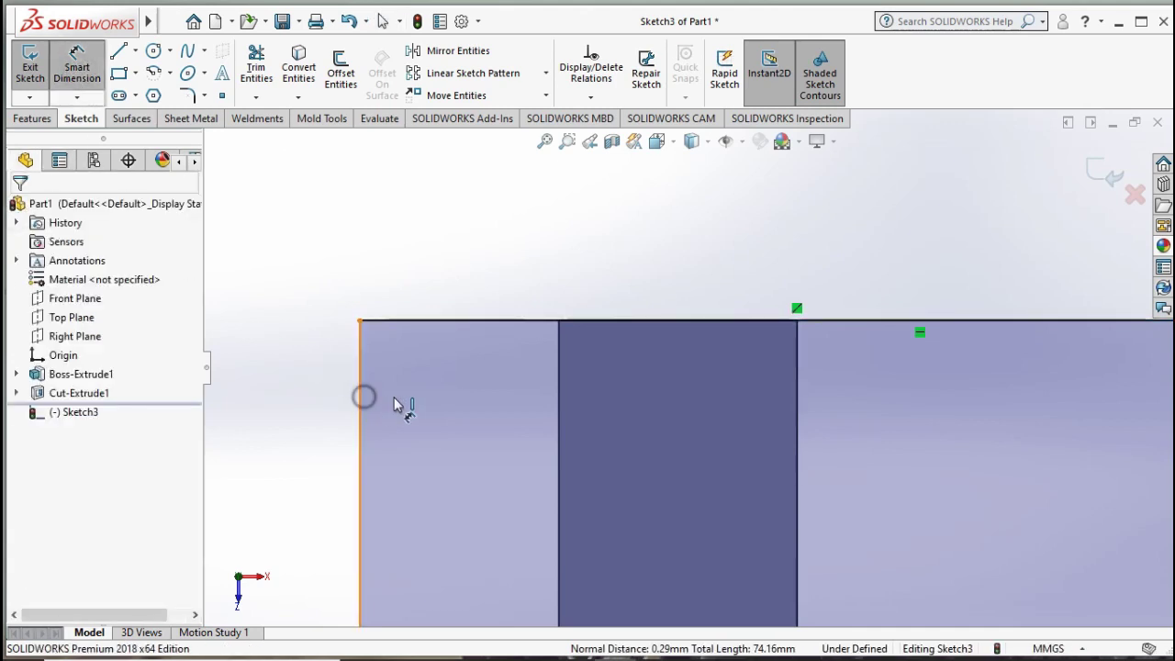
left_click(559, 390)
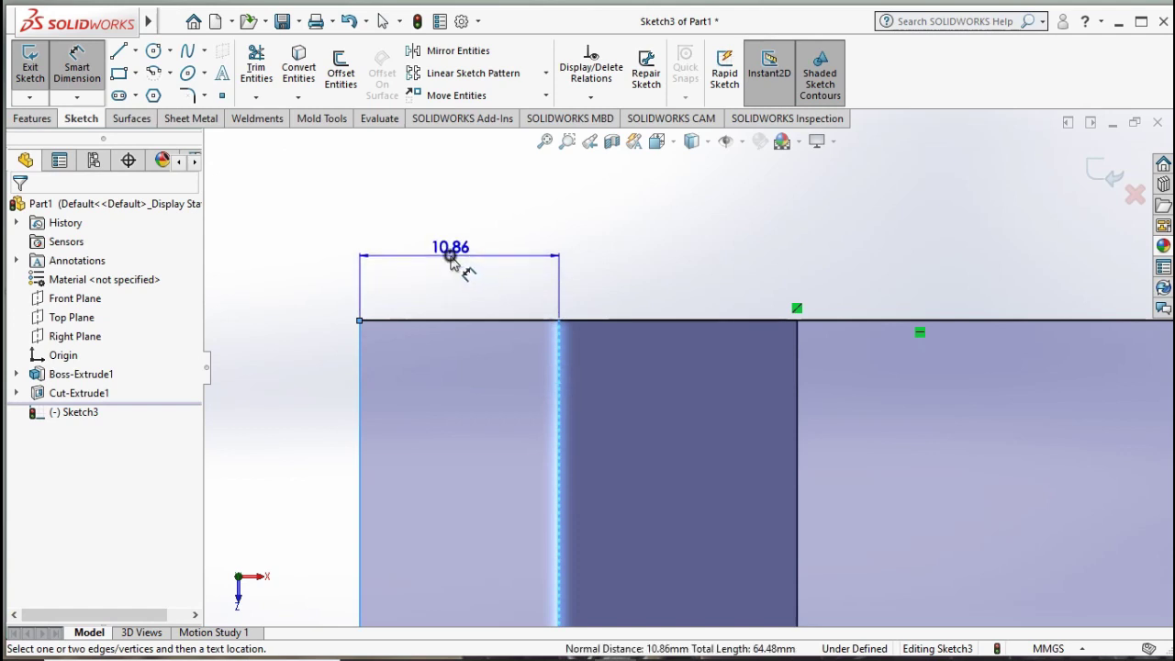
left_click(450, 262)
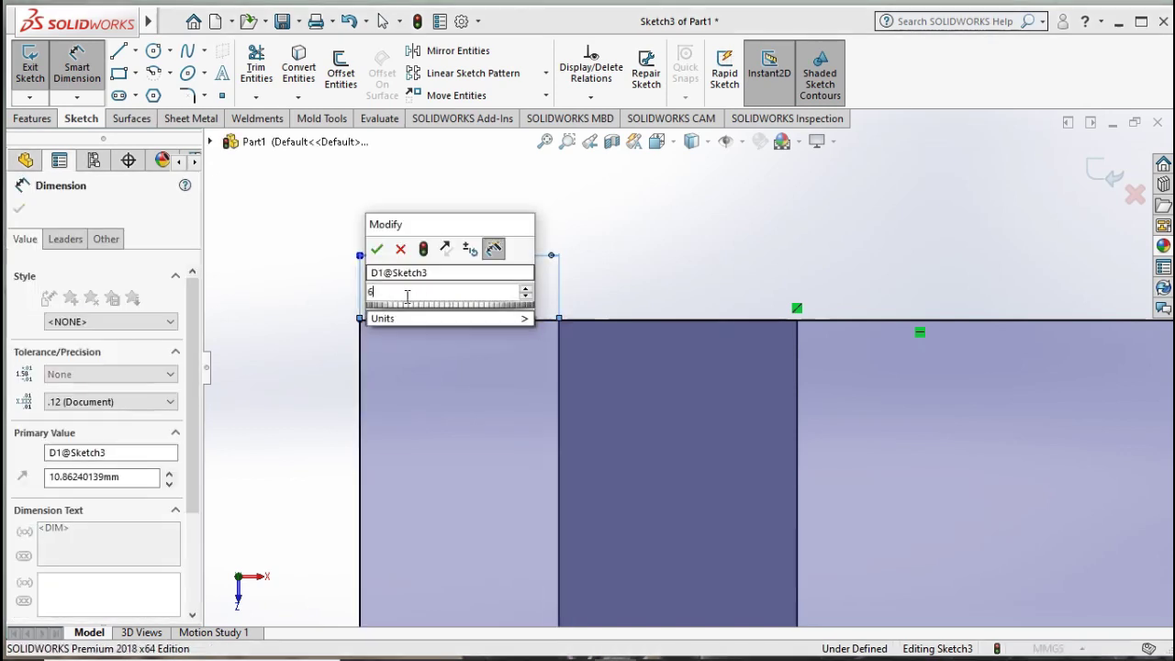
left_click(380, 249)
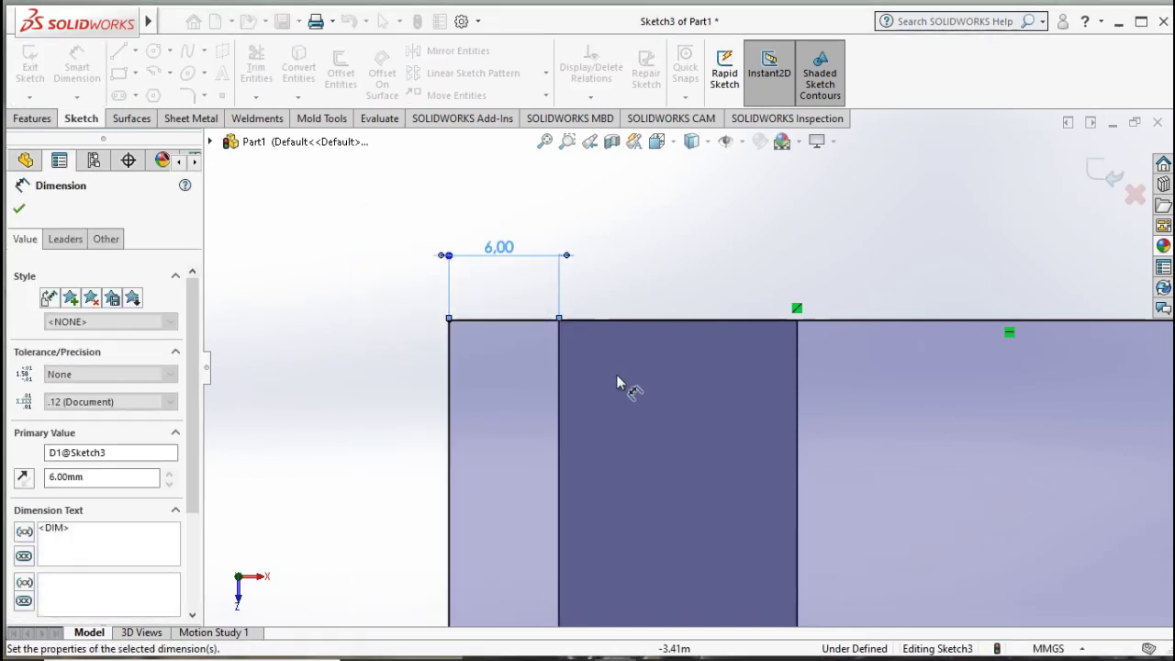
- Dimension the overall width of the rectangle between its two vertical lines as 92 mm
scroll(663, 397, "up", 1)
scroll(663, 404, "up", 2)
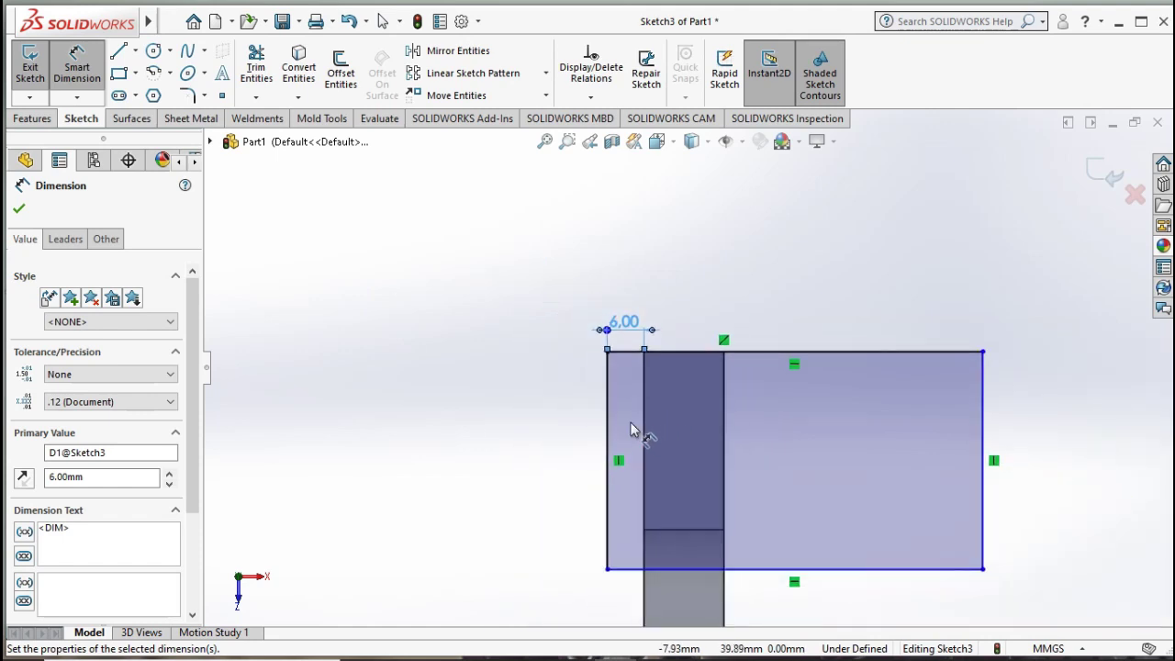
left_click(981, 392)
left_click(786, 277)
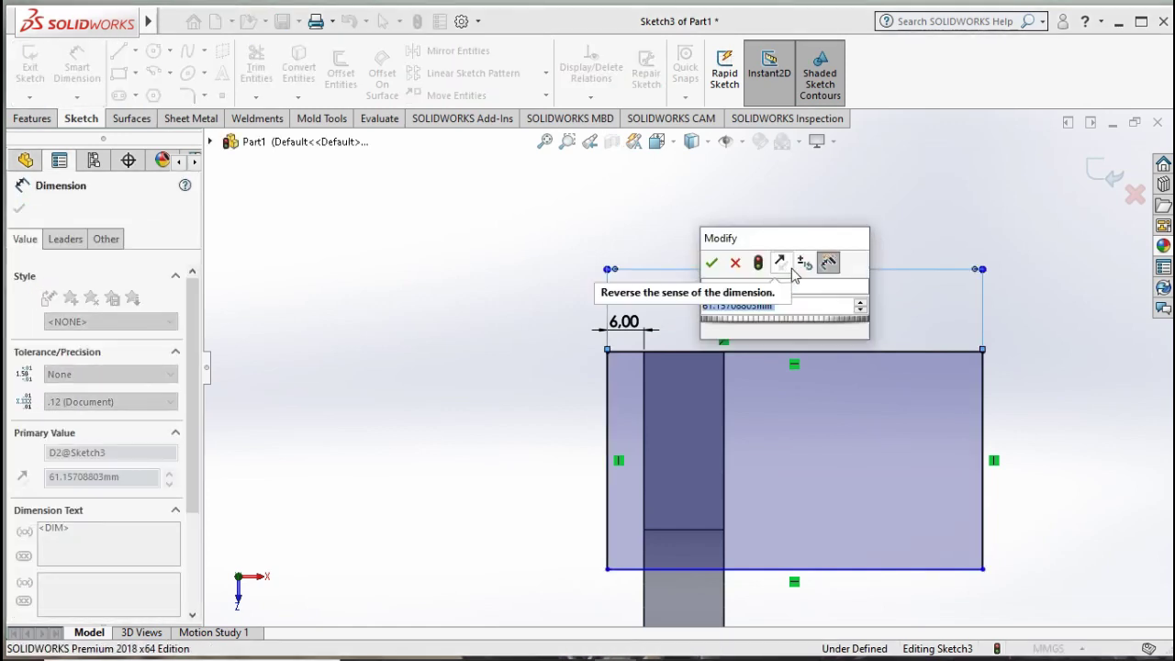
type("92")
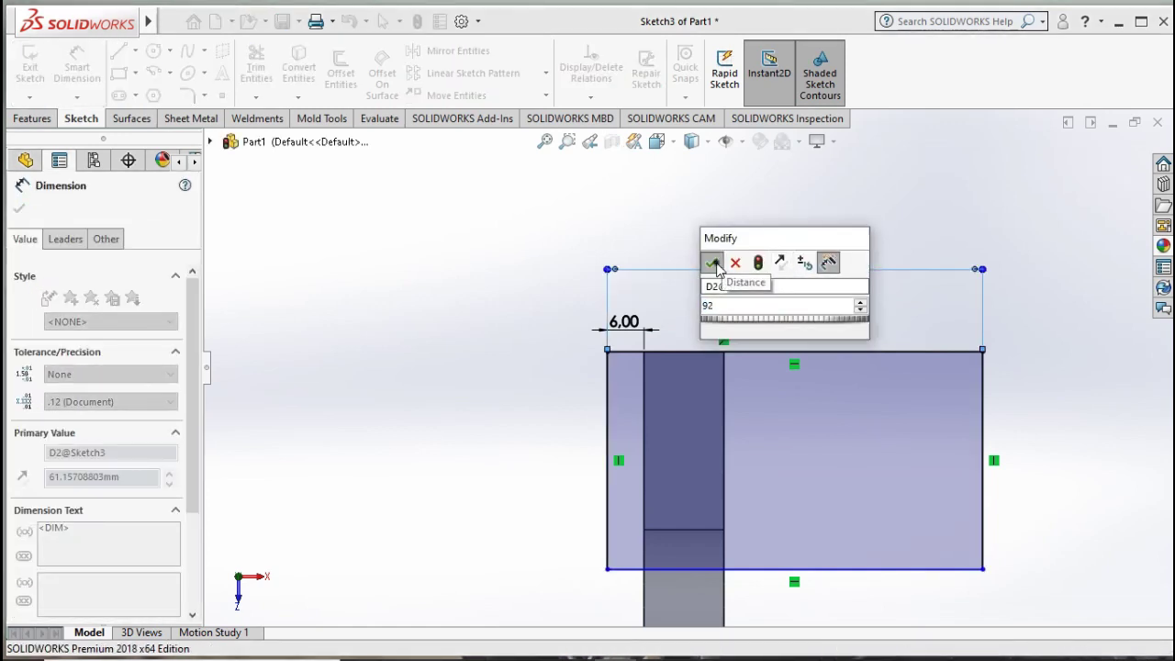
left_click(712, 264)
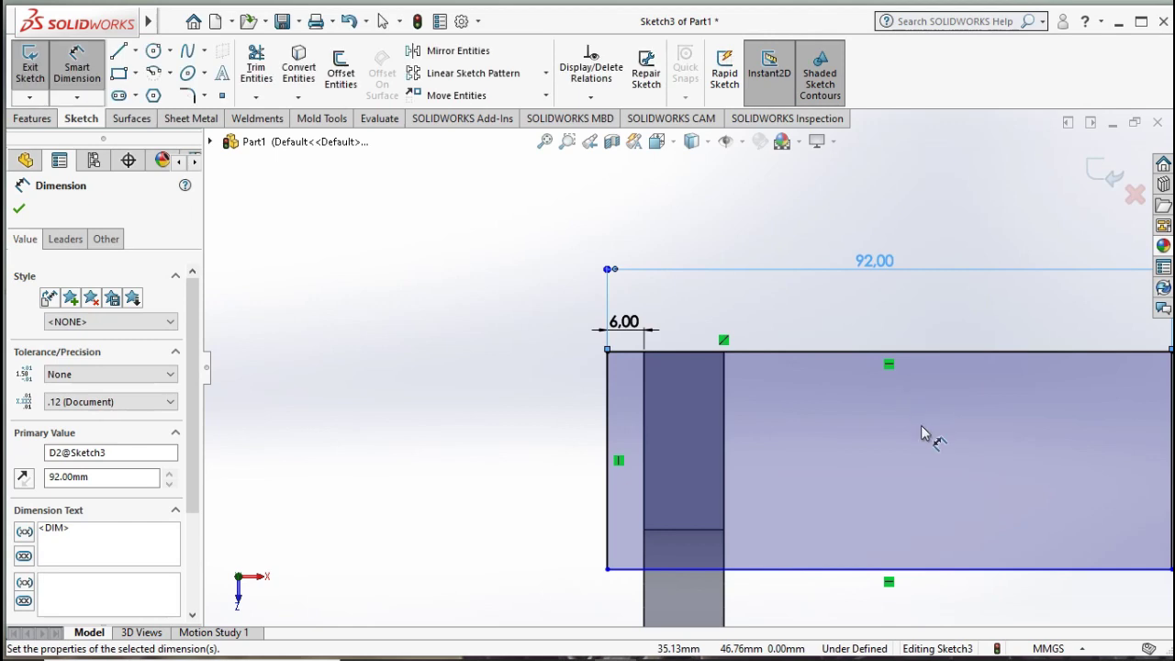
- Dimension the rectangle's short side as 38 mm and finish dimensioning
scroll(921, 426, "up", 2)
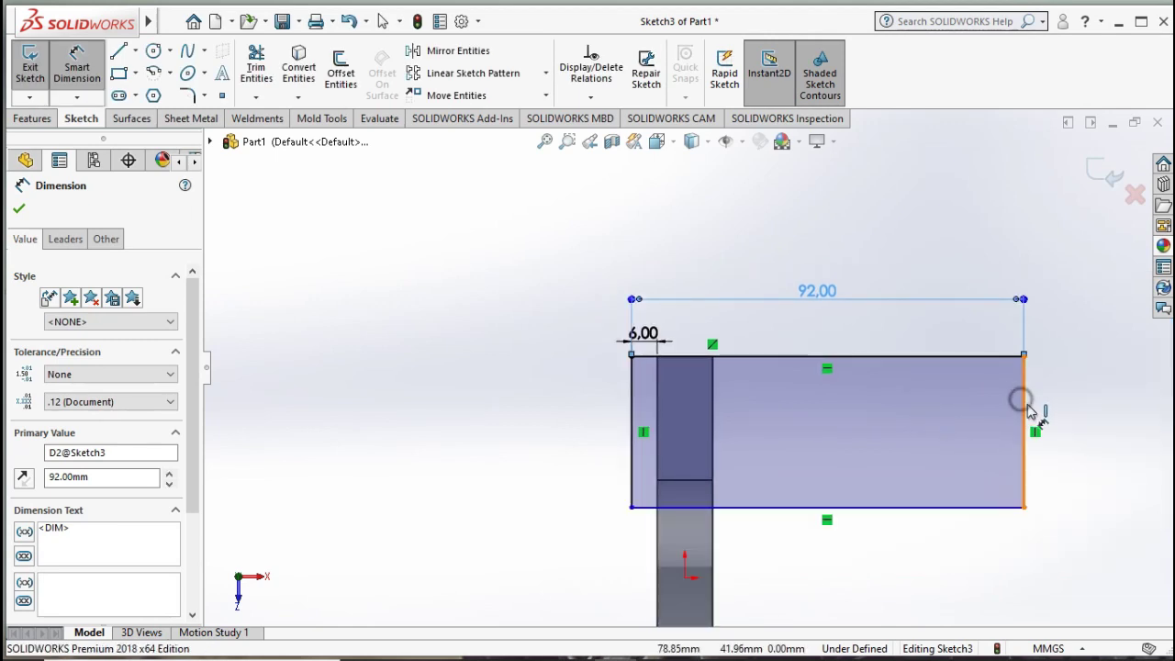
left_click(1024, 404)
left_click(1096, 422)
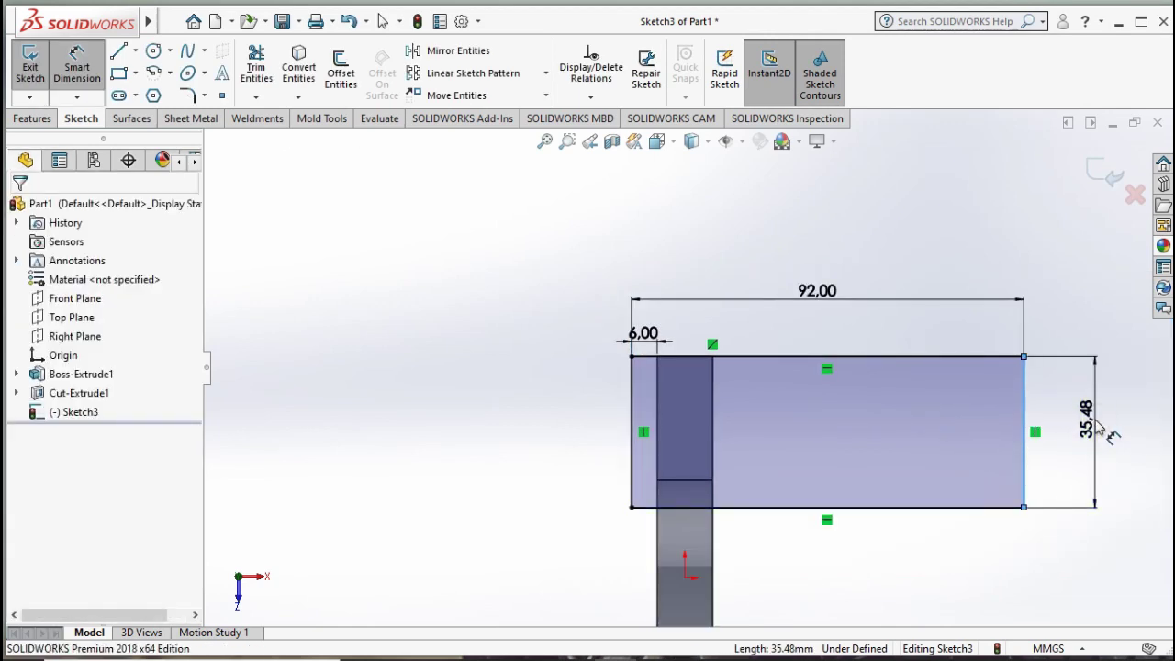
type("38")
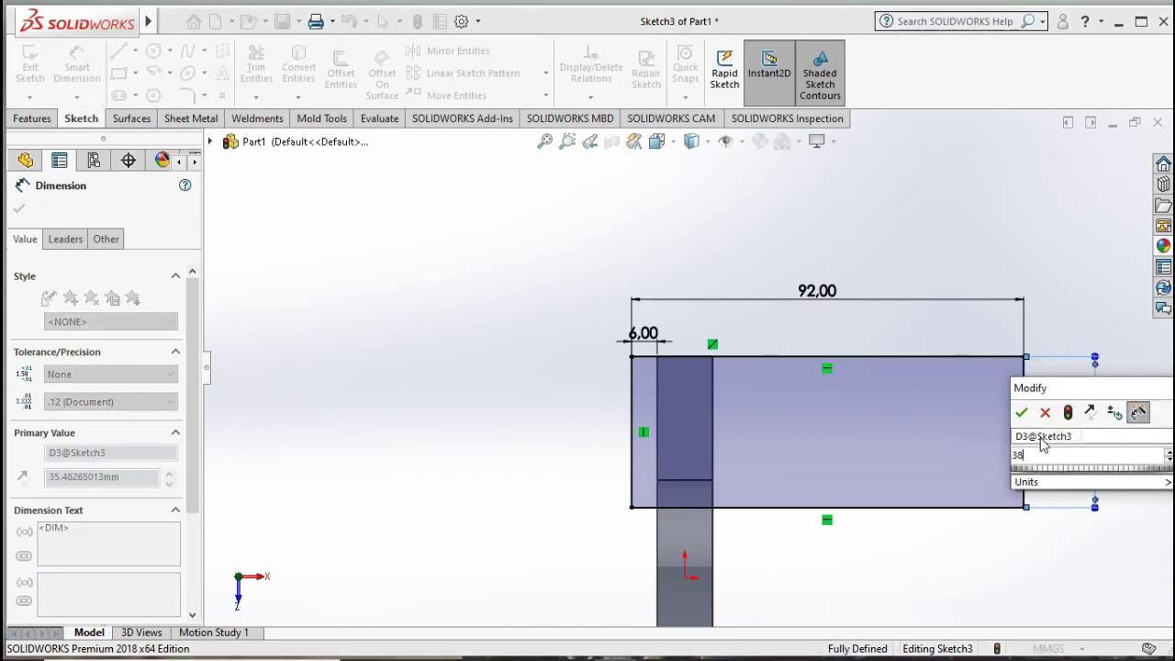
left_click(1023, 413)
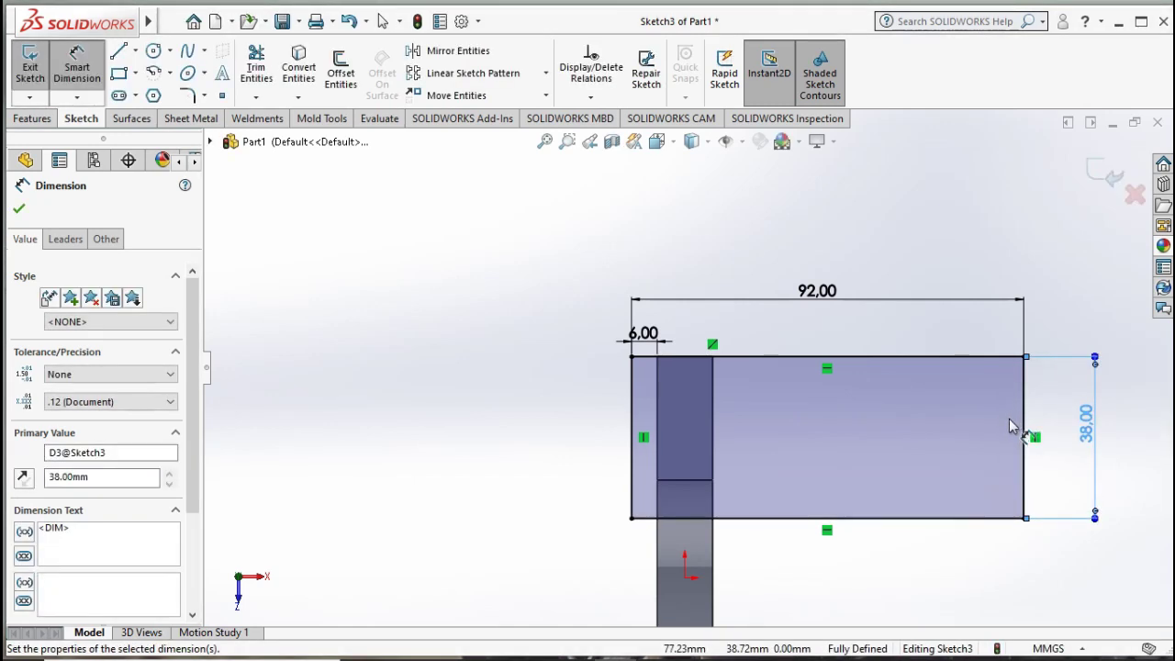
key("Escape")
- Extrude the 92 by 38 mm rectangle 13 mm Blind, reversed downward into the plate, with Merge result on
left_click(33, 118)
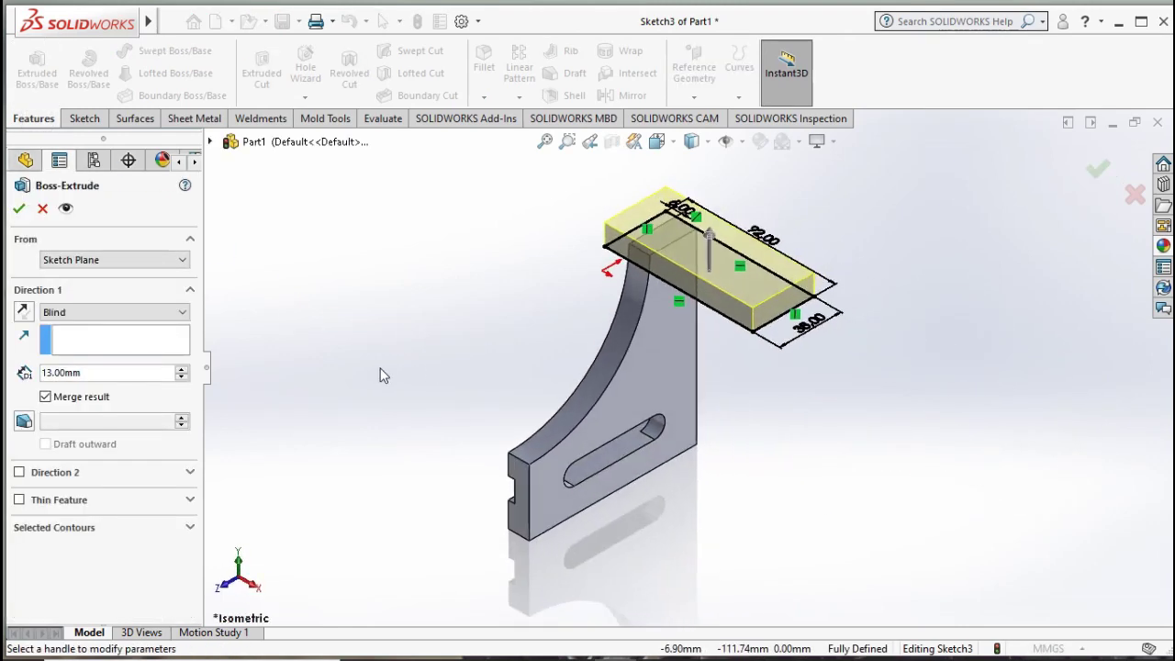
left_click(25, 312)
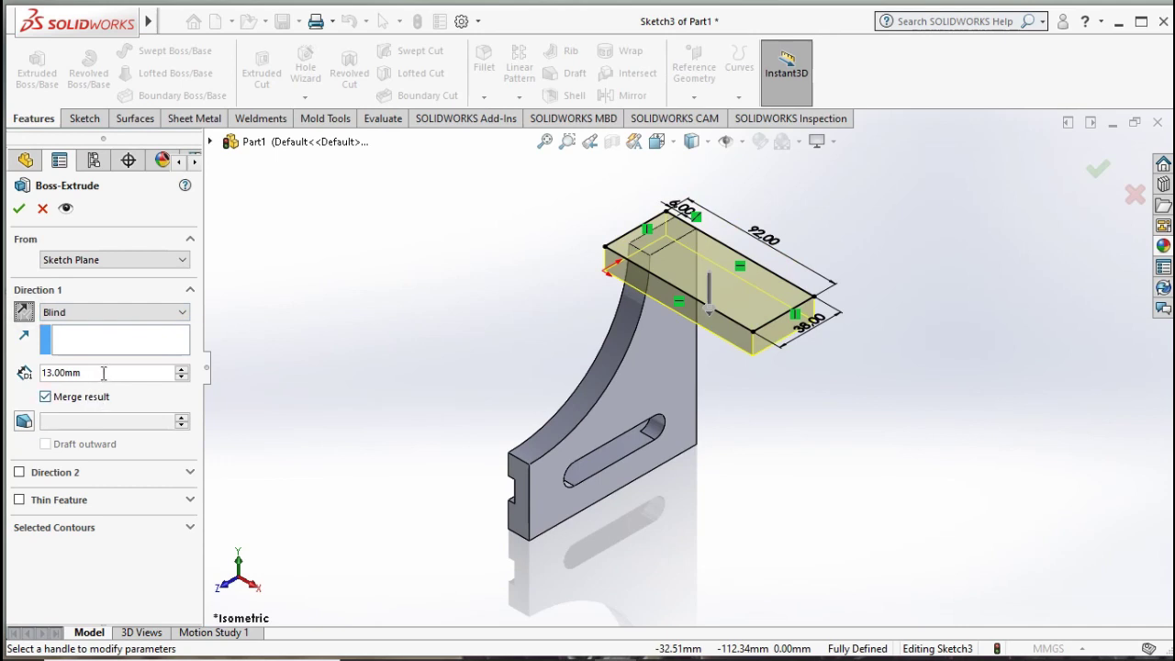
double_click(104, 373)
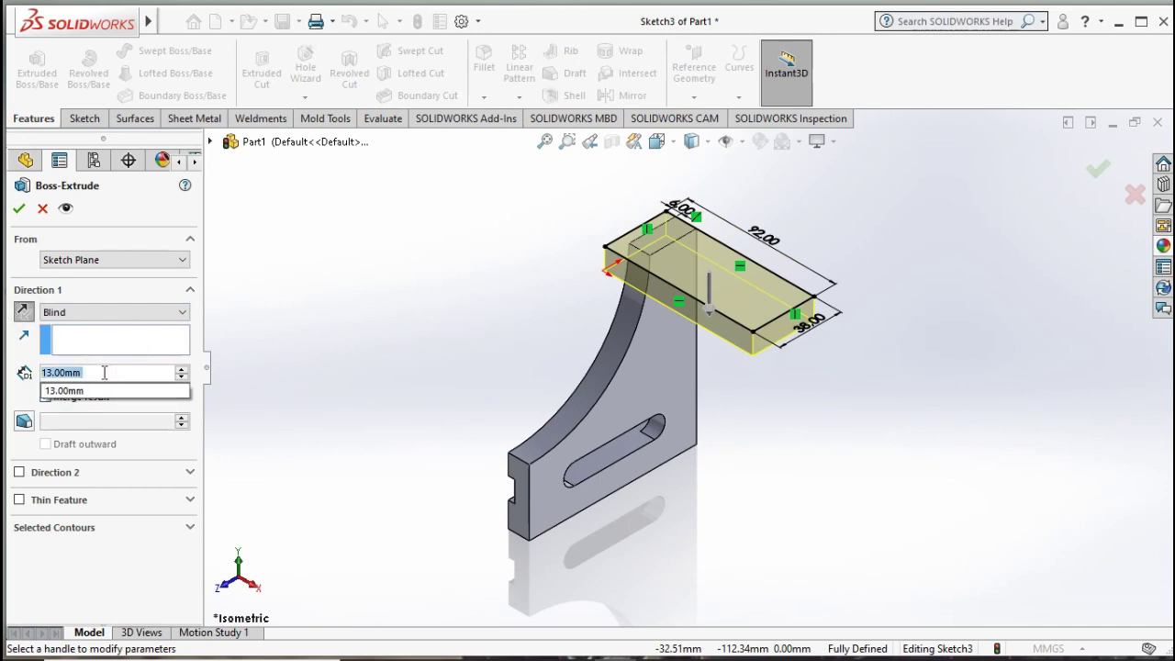
left_click(308, 396)
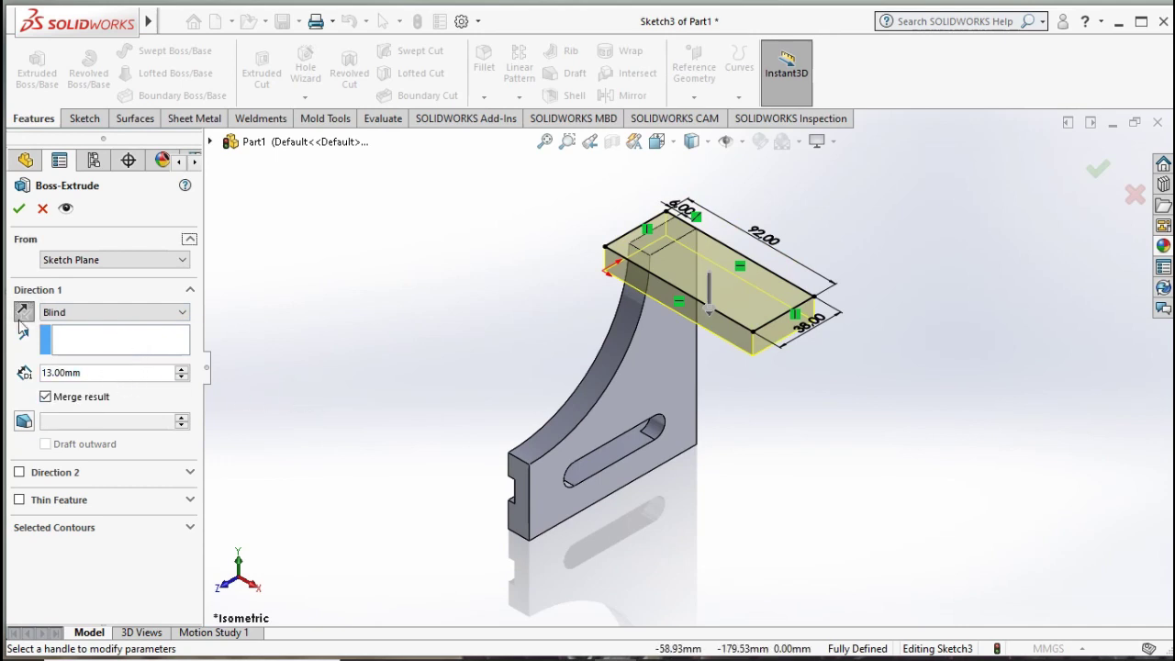
left_click(19, 209)
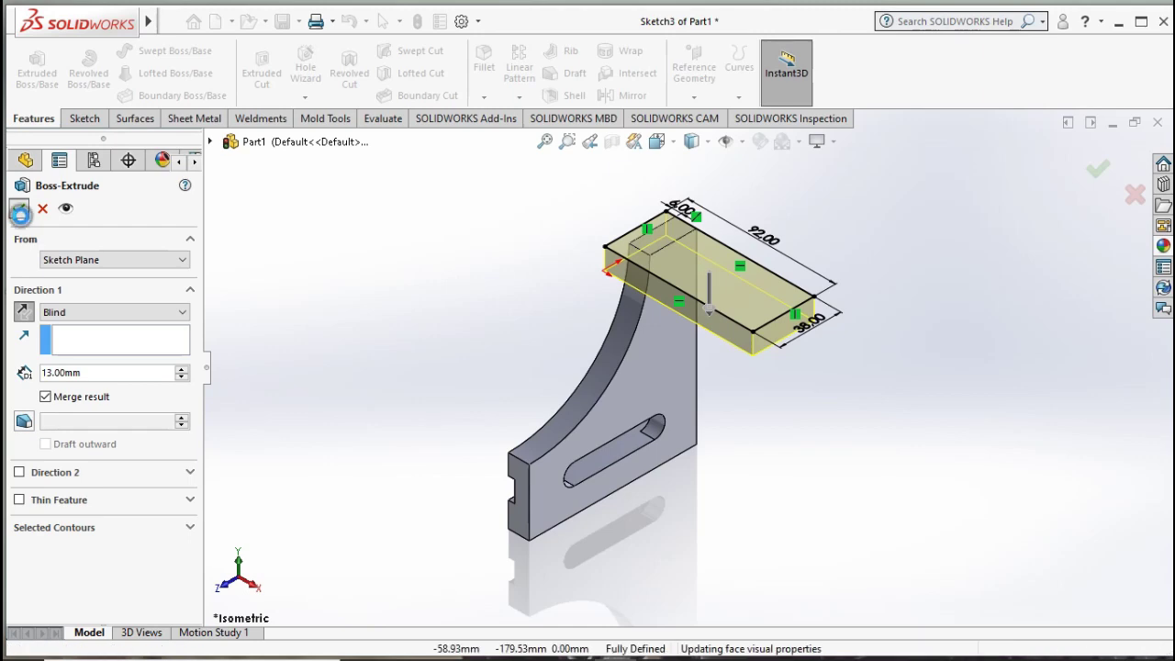
left_click(456, 299)
scroll(472, 297, "down", 2)
middle_click_drag(519, 297, 646, 360)
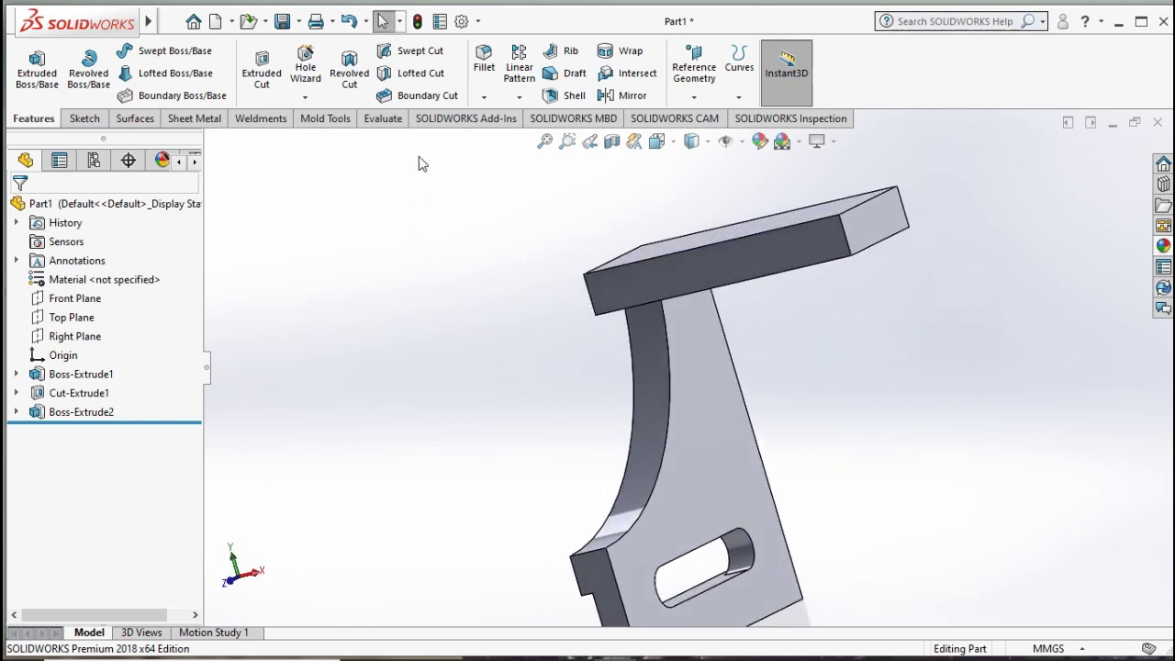
left_click(622, 98)
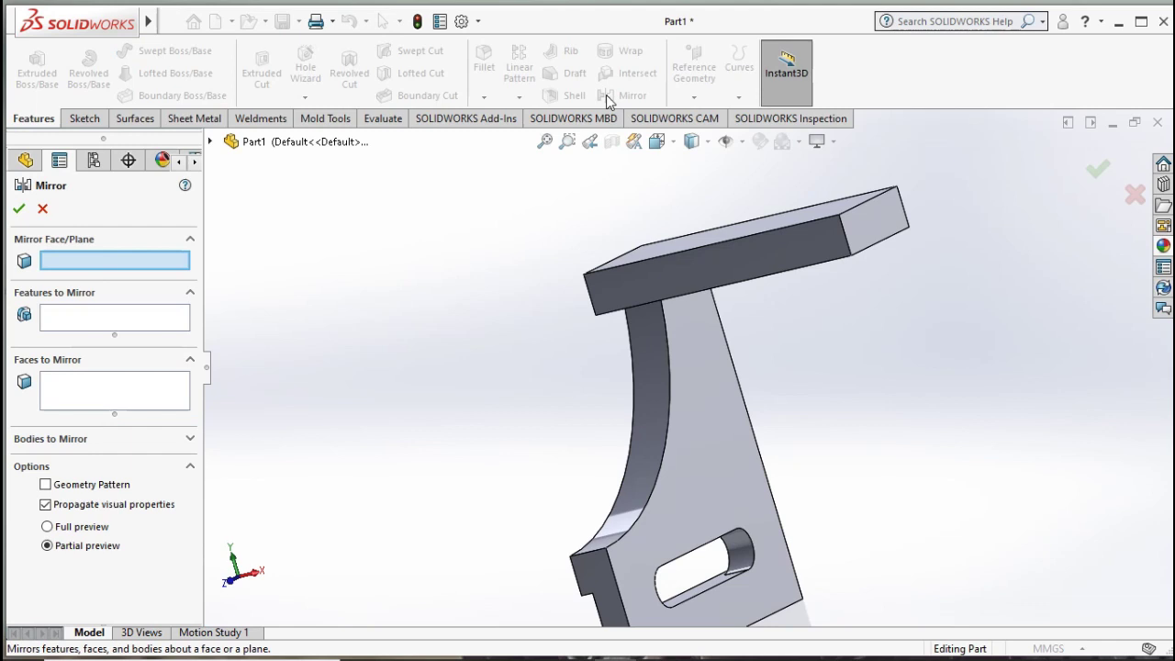
left_click(40, 207)
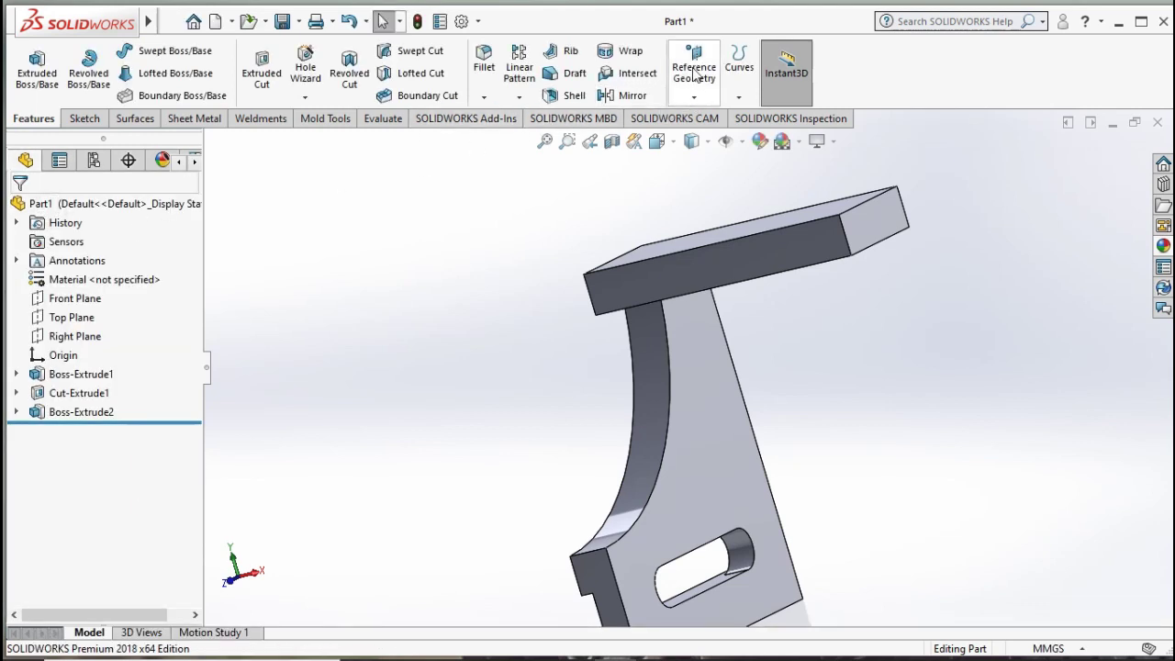
- Create a reference plane midway between the top slab's long front face and the opposite rear face
left_click(695, 75)
left_click(695, 115)
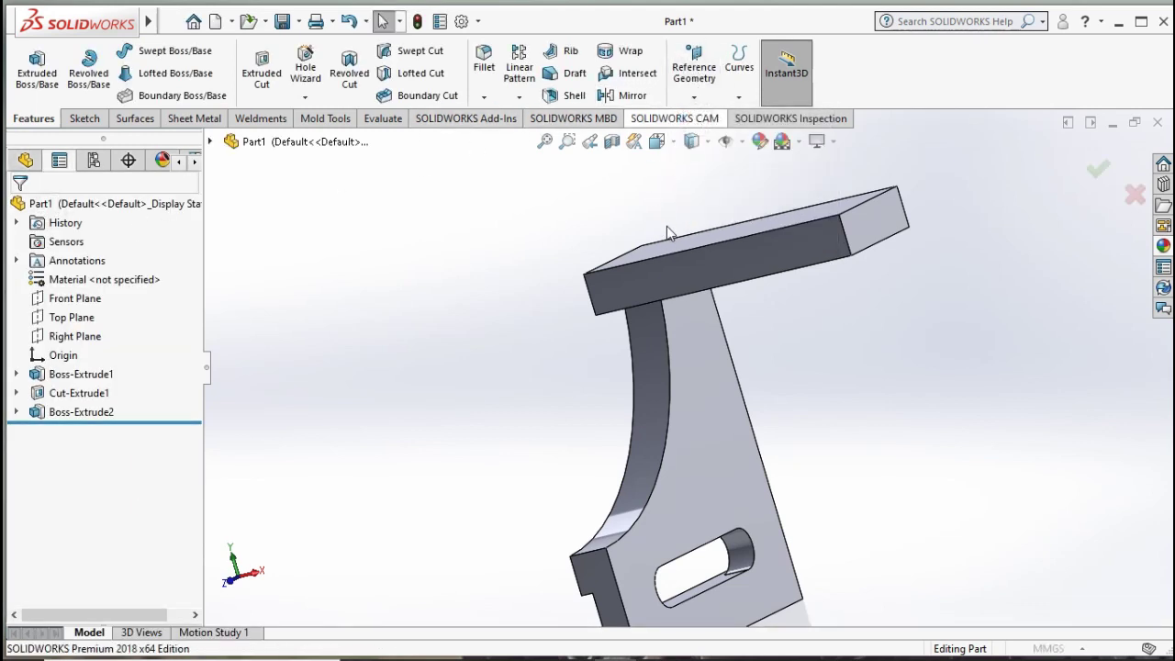
left_click(689, 272)
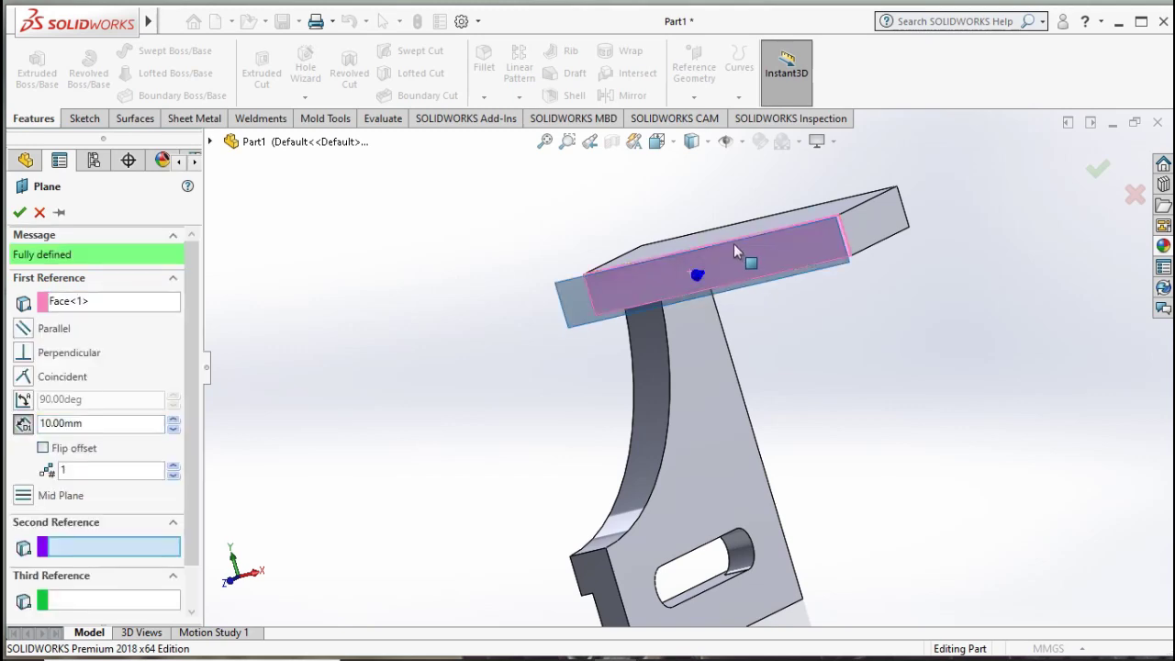
middle_click_drag(735, 252, 603, 335)
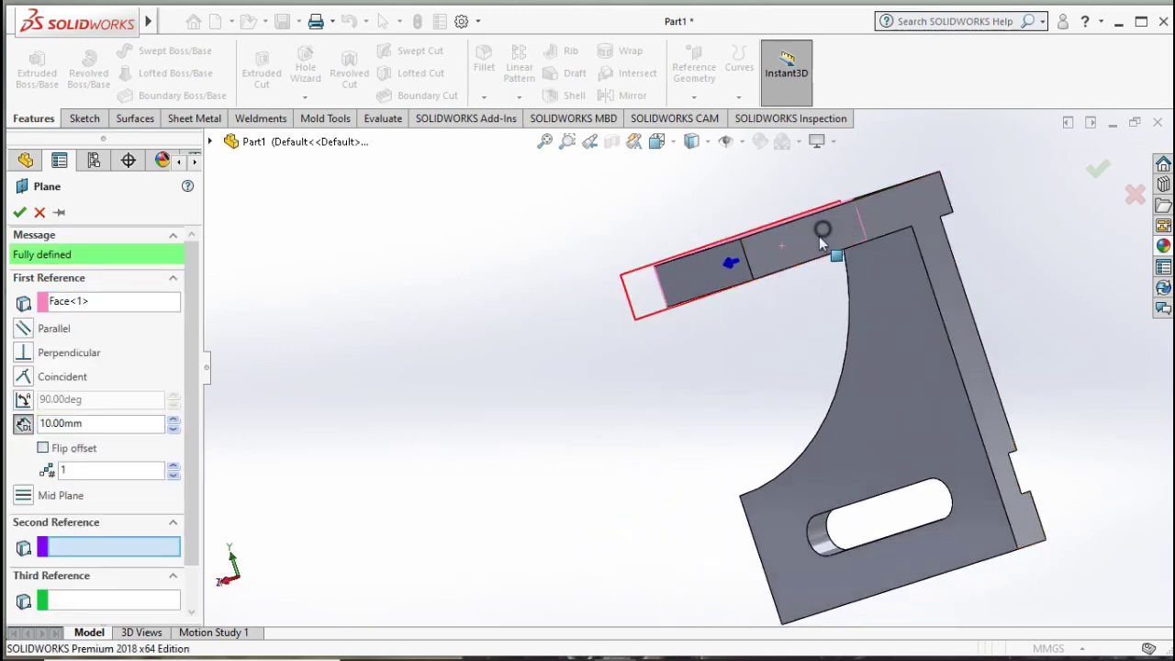
left_click(821, 239)
middle_click_drag(821, 239, 757, 245)
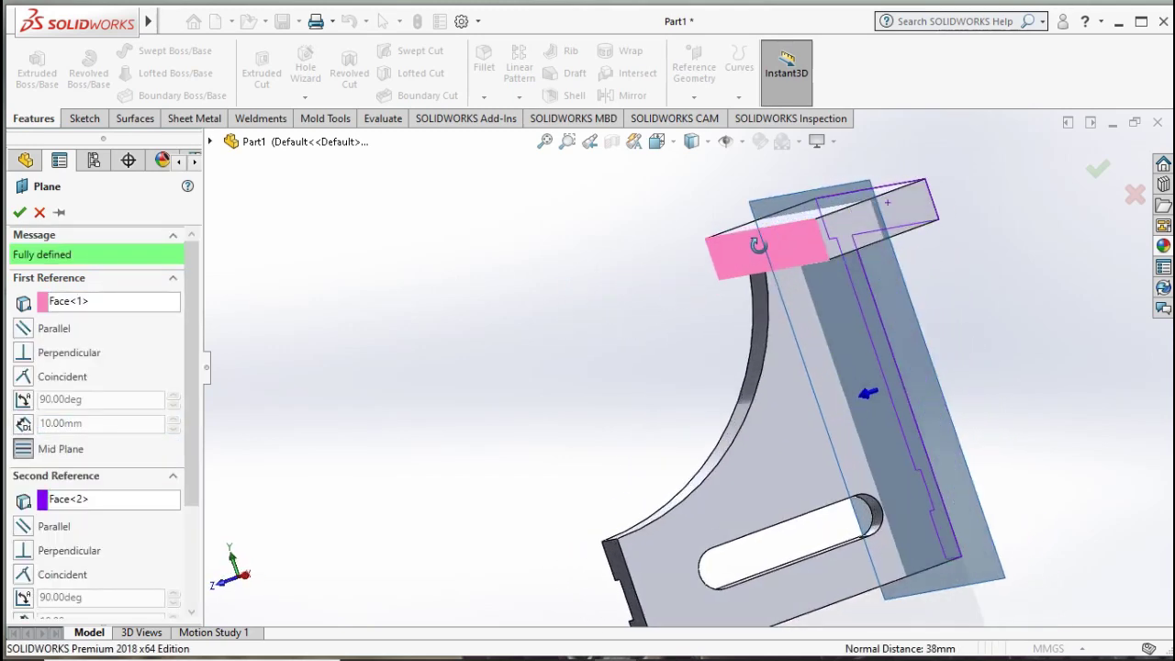
left_click(1101, 172)
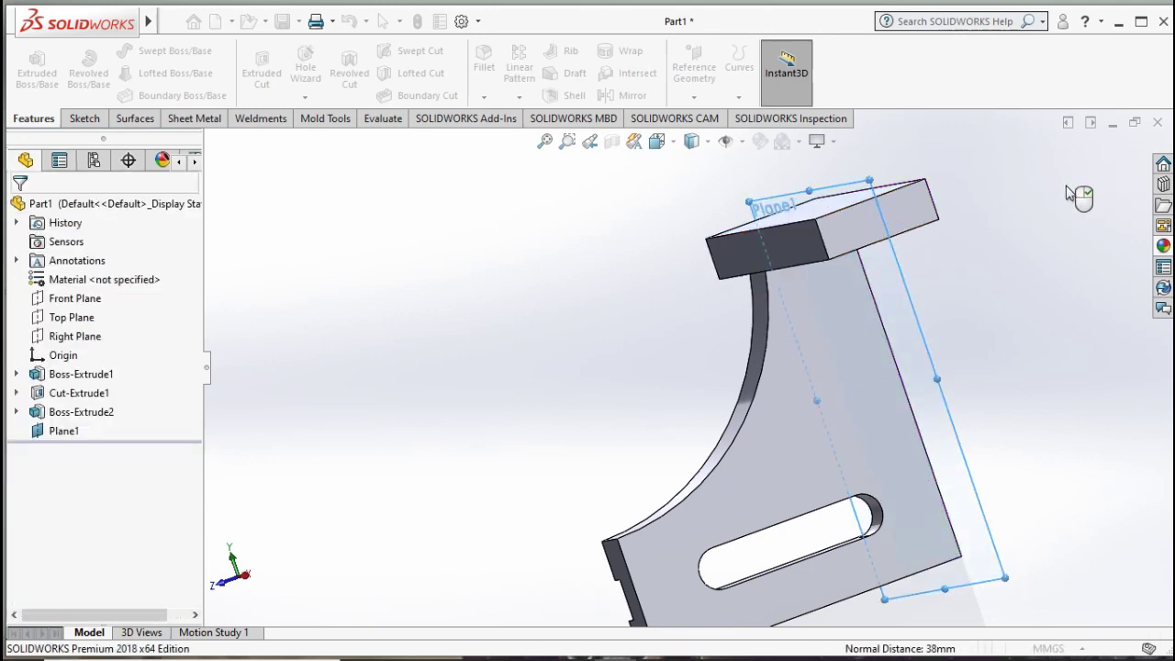
- Start a sketch on the new mid plane and view it face-on
middle_click_drag(954, 269, 954, 247)
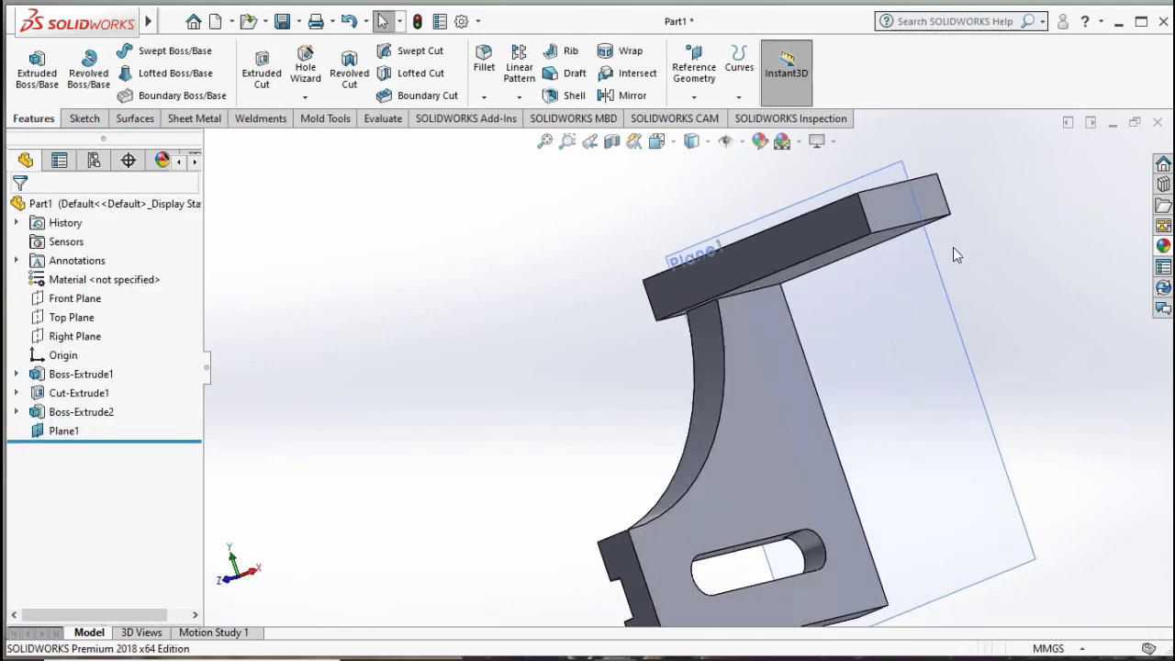
left_click(906, 287)
left_click(983, 236)
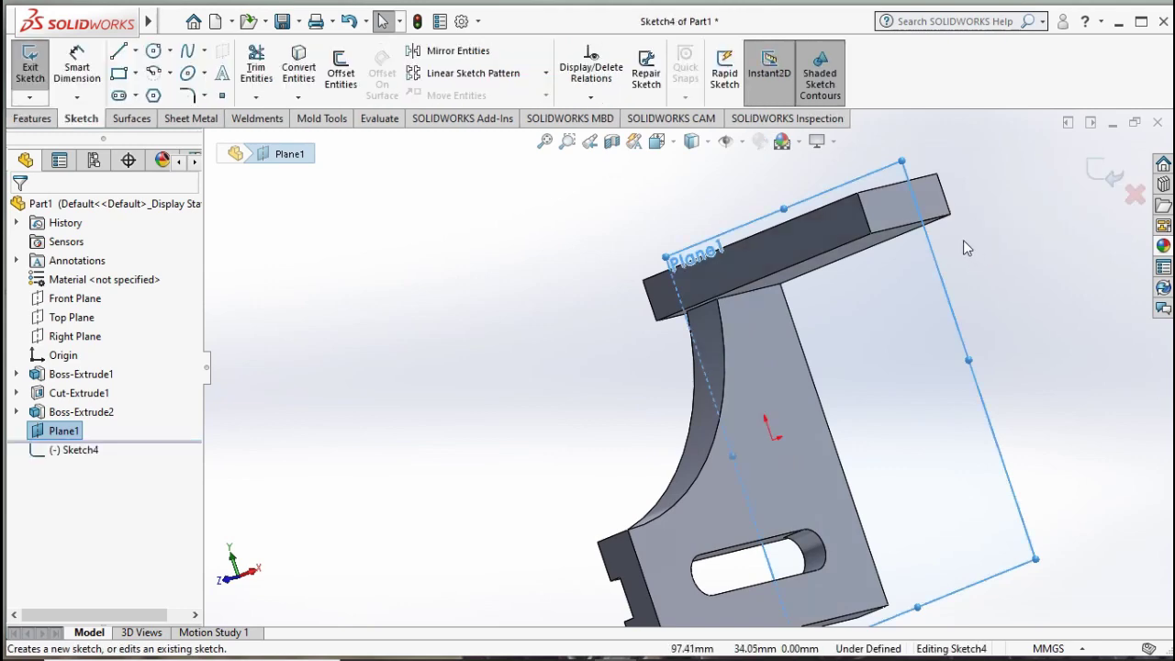
scroll(785, 270, "down", 1)
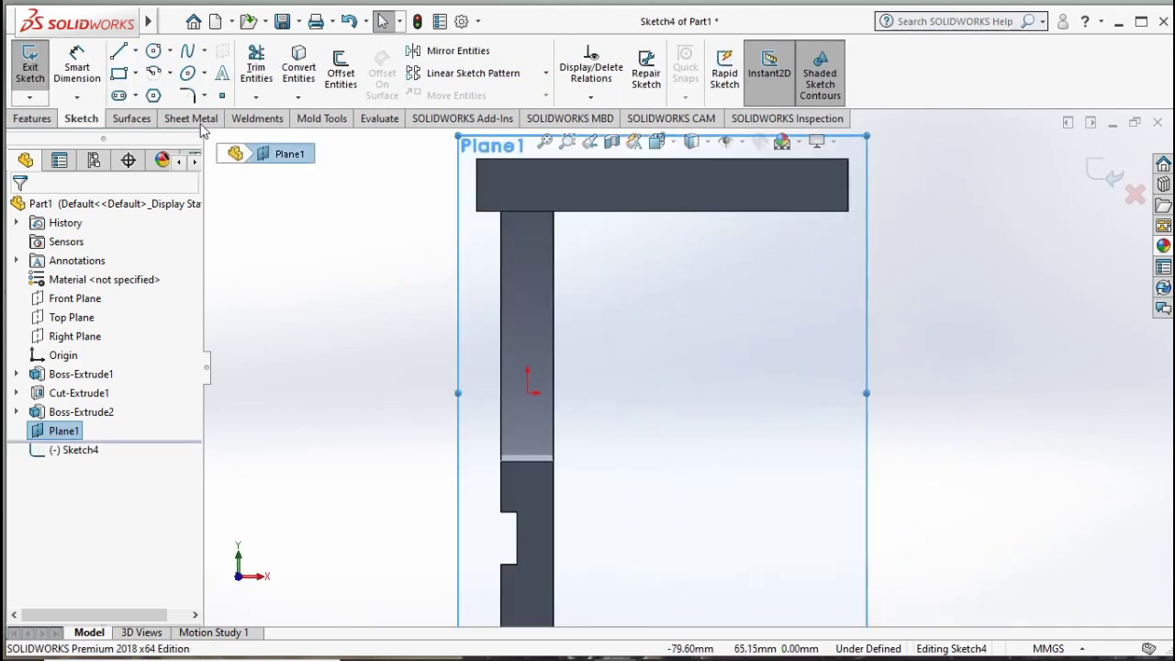
- Draw a closed right triangle with lines, about 55 mm wide, in the corner between the upright plate and the slab's underside
left_click(119, 52)
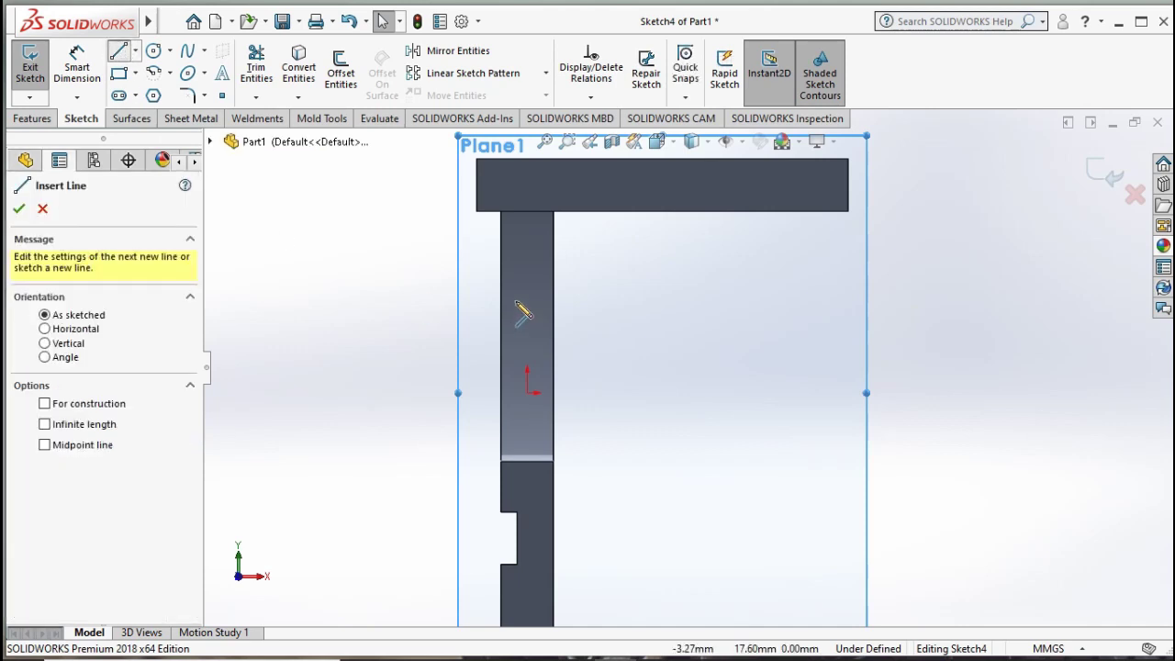
left_click(554, 386)
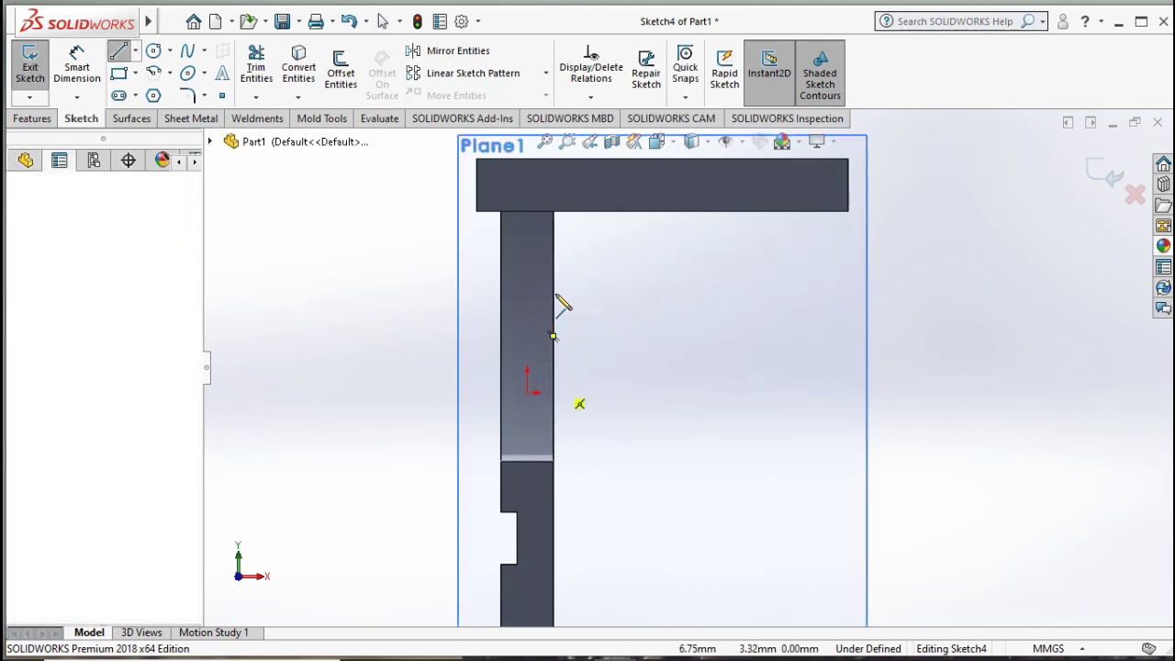
left_click(554, 211)
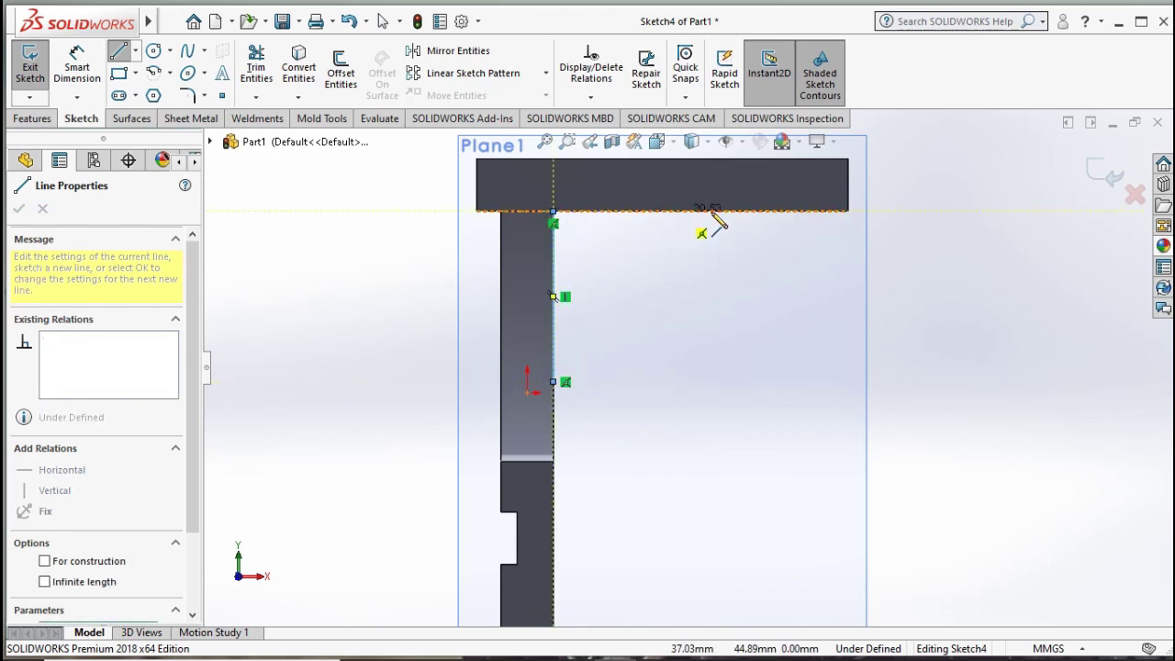
left_click(776, 212)
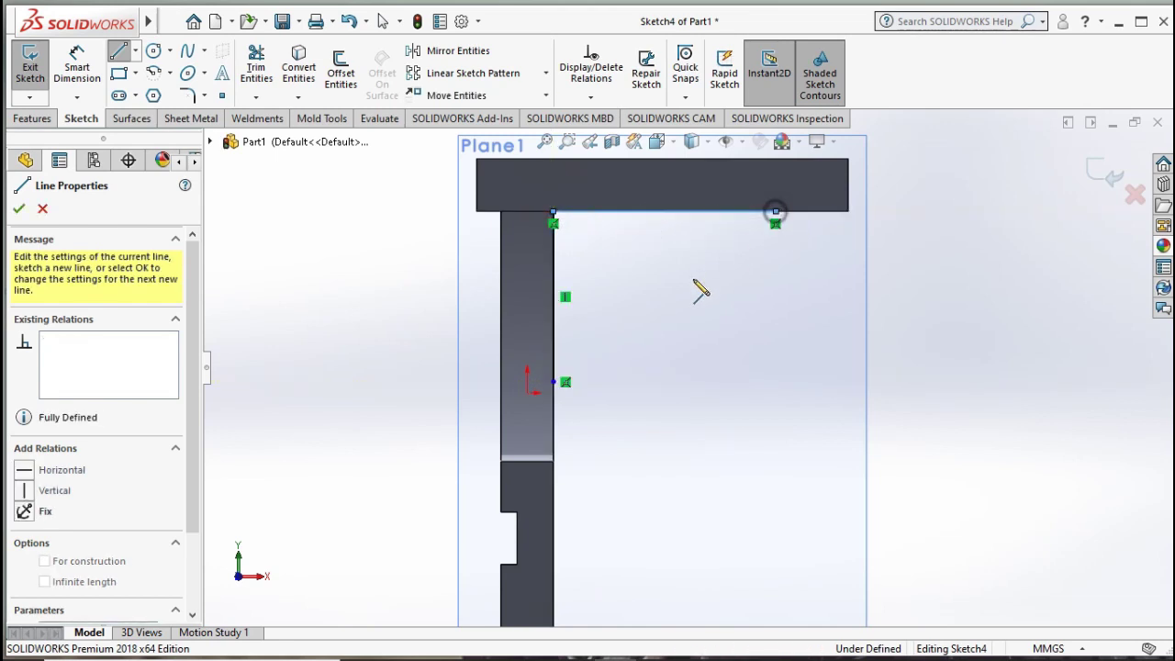
left_click(555, 382)
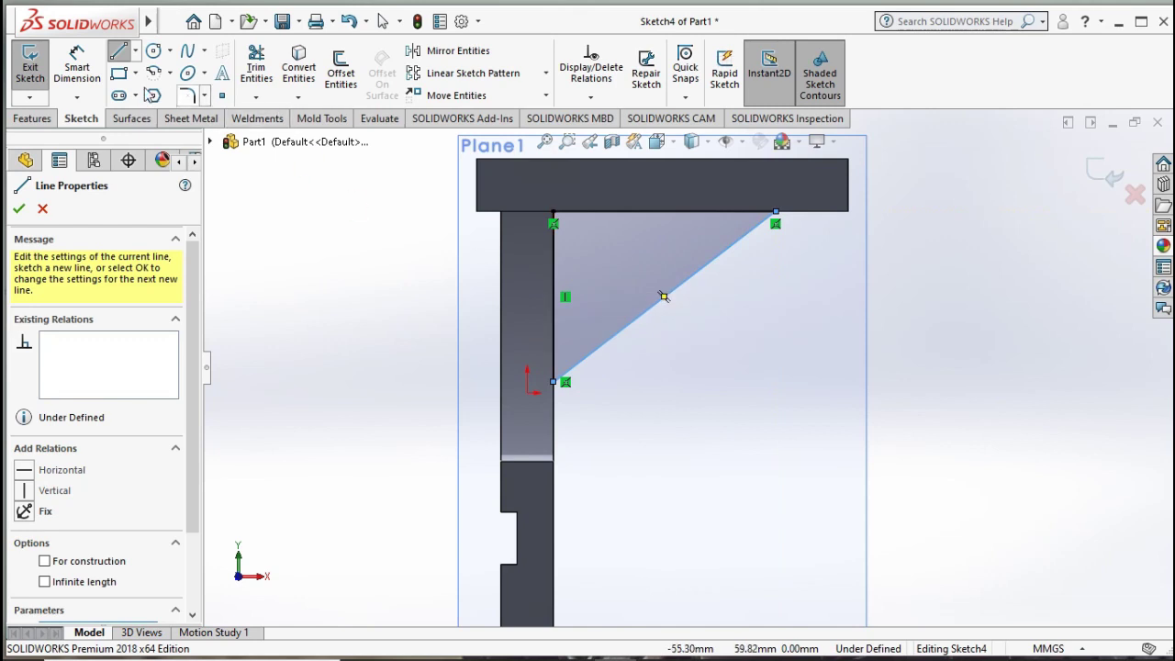
- Dimension the triangle's horizontal edge to 63 mm and place the dimension above the top slab
left_click(86, 79)
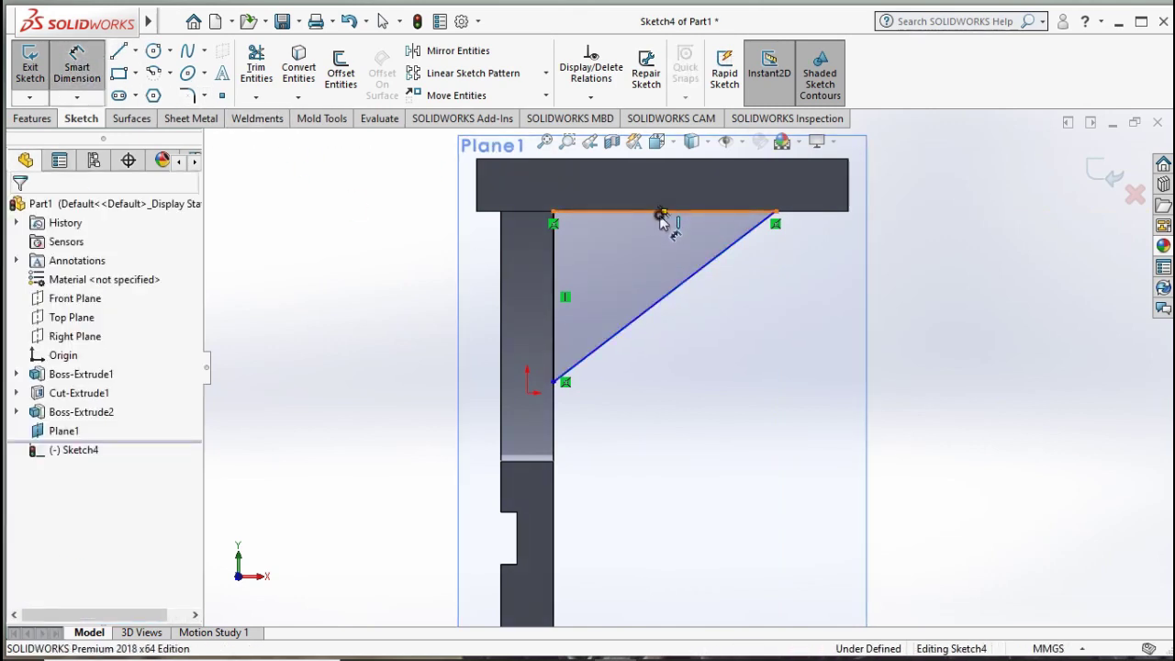
left_click(648, 191)
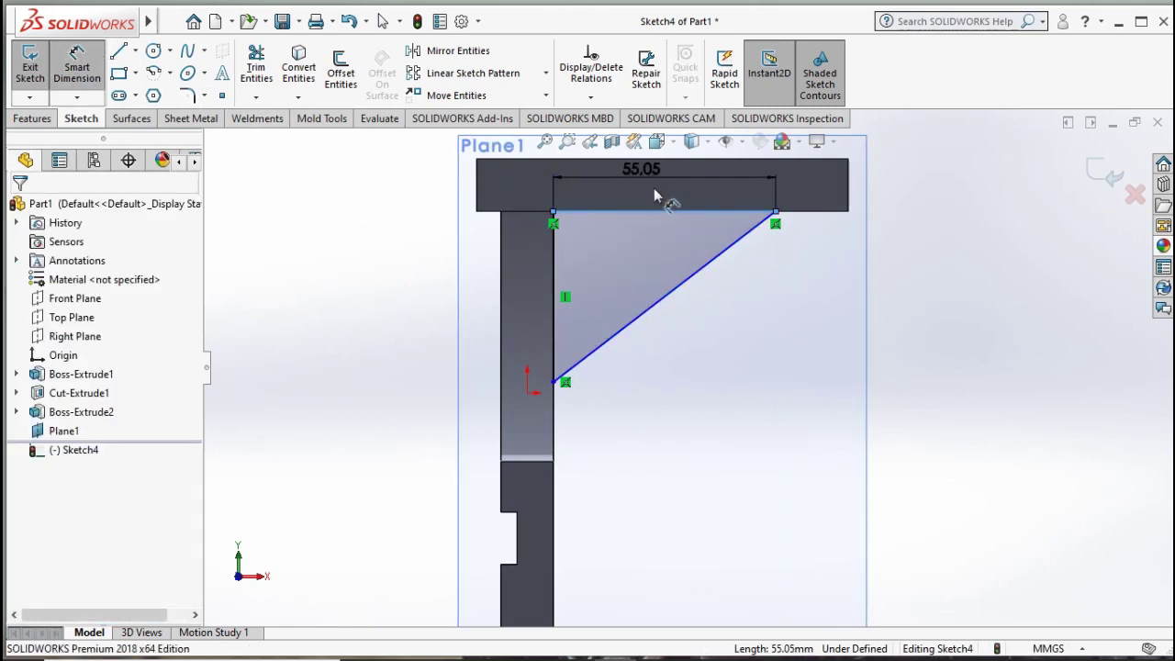
left_click(654, 189)
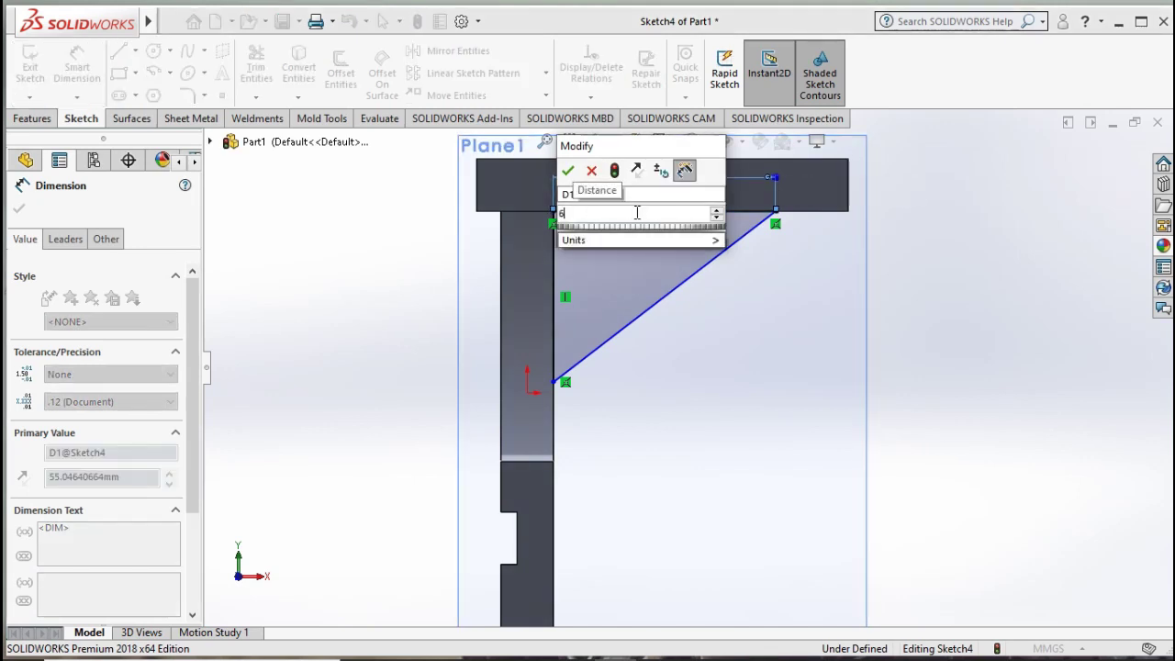
type("63")
key("Return")
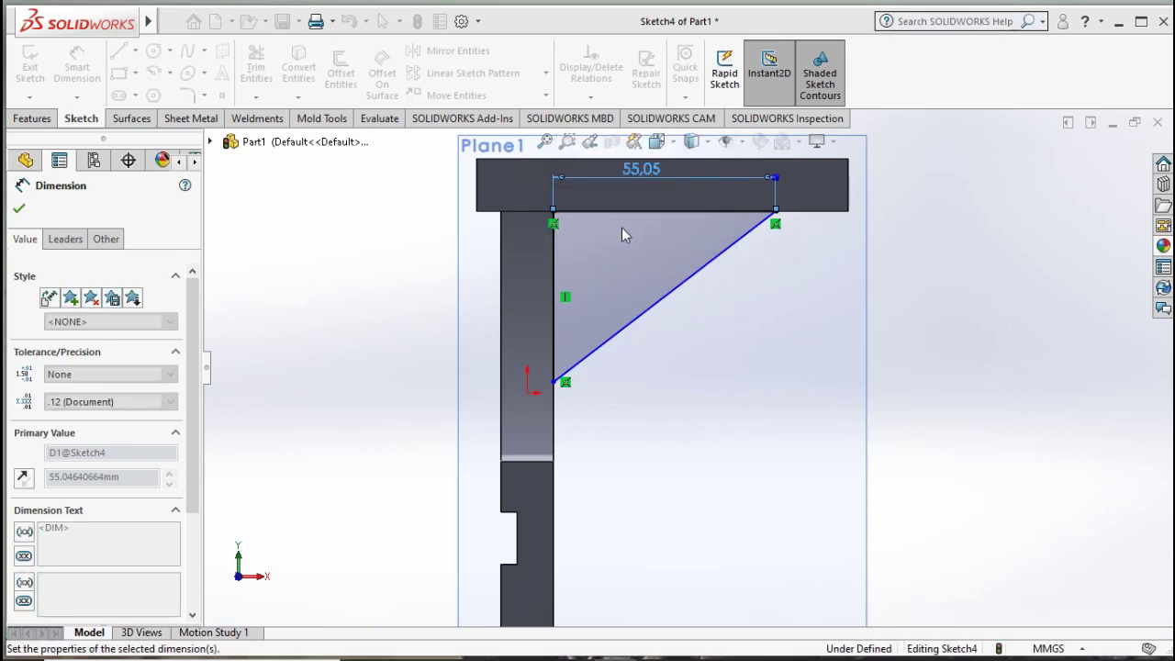
middle_click_drag(638, 246, 630, 312, "ctrl")
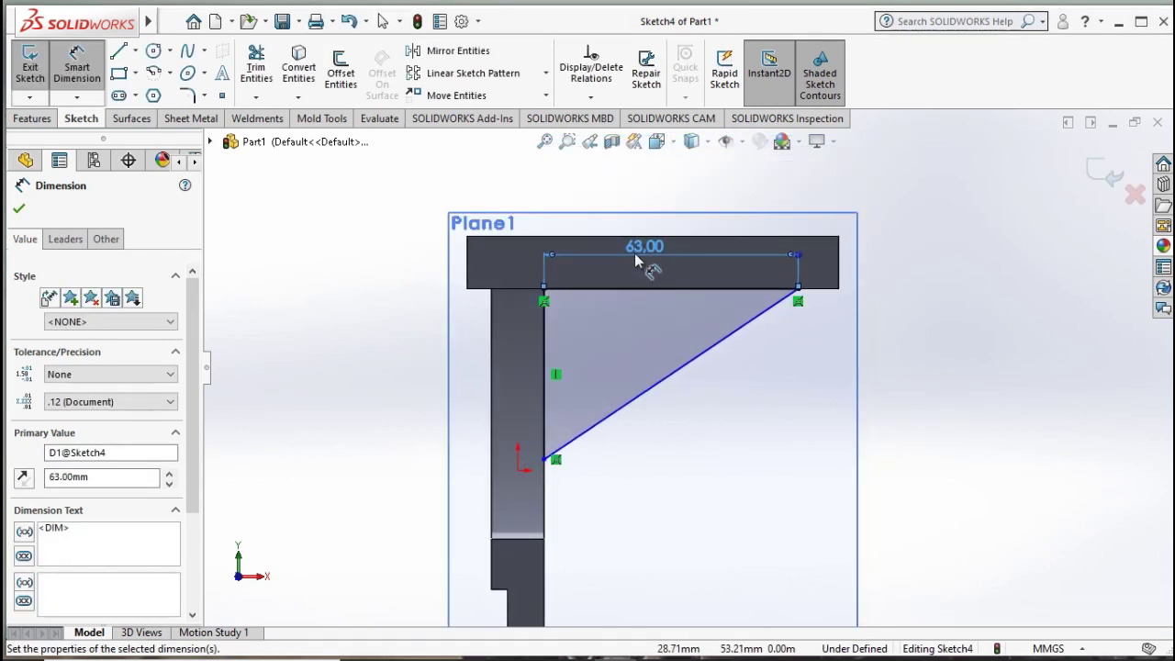
left_click_drag(643, 244, 647, 193)
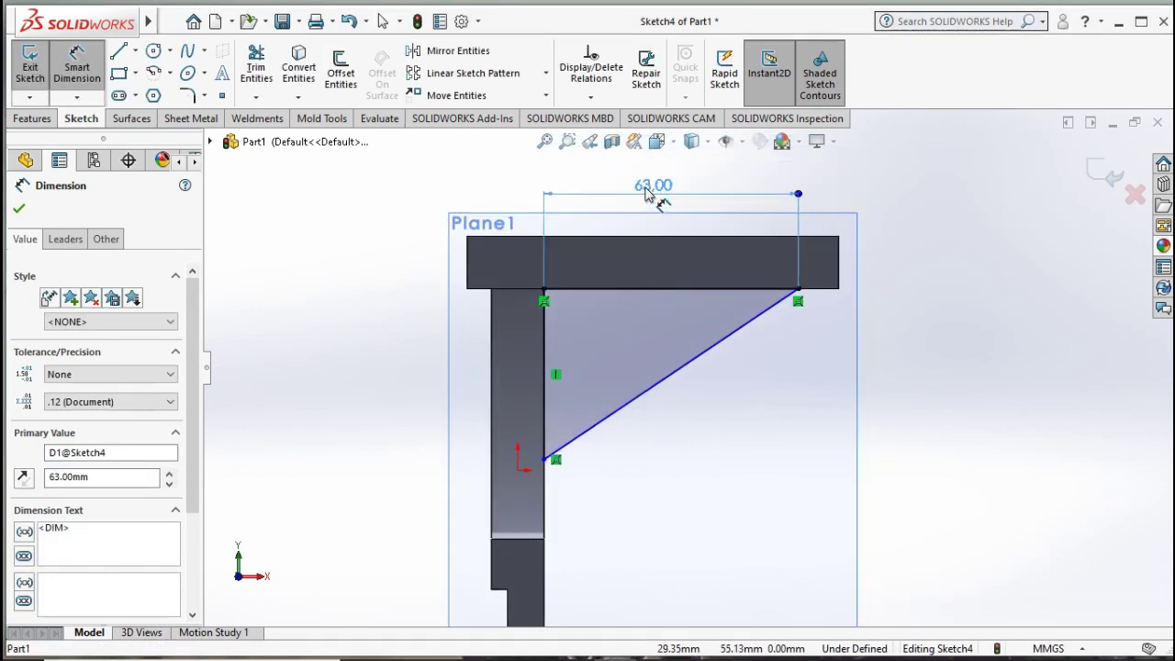
- Dimension the triangle's vertical edge along the upright plate to 63 mm
left_click(542, 388)
left_click(399, 393)
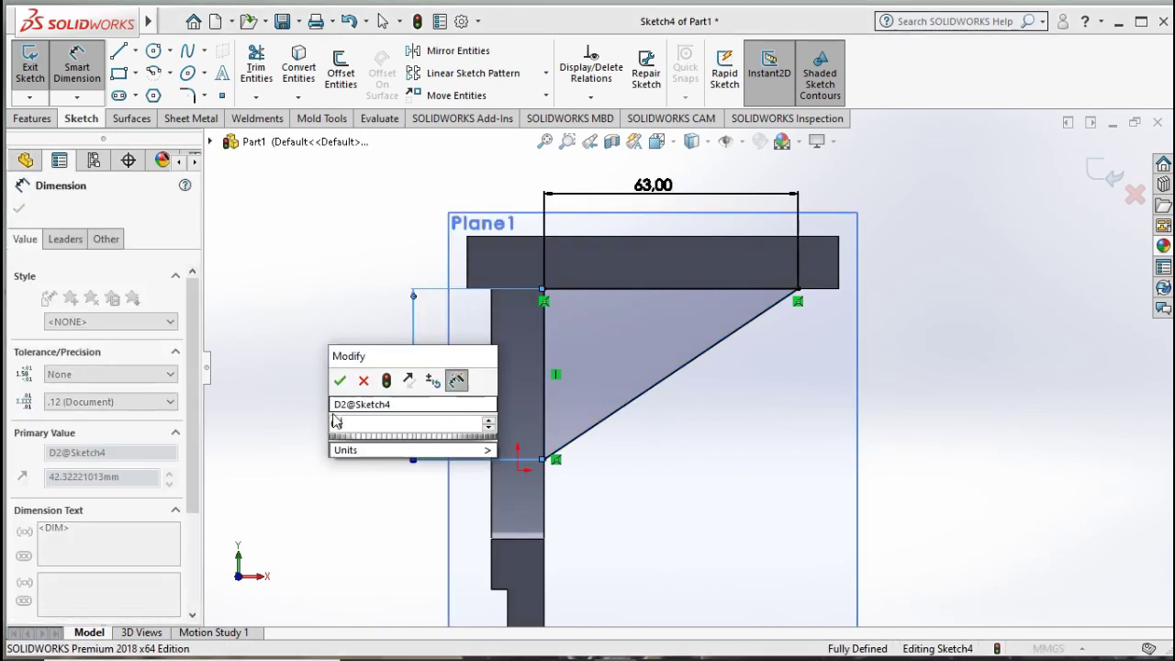
type("63")
left_click(340, 380)
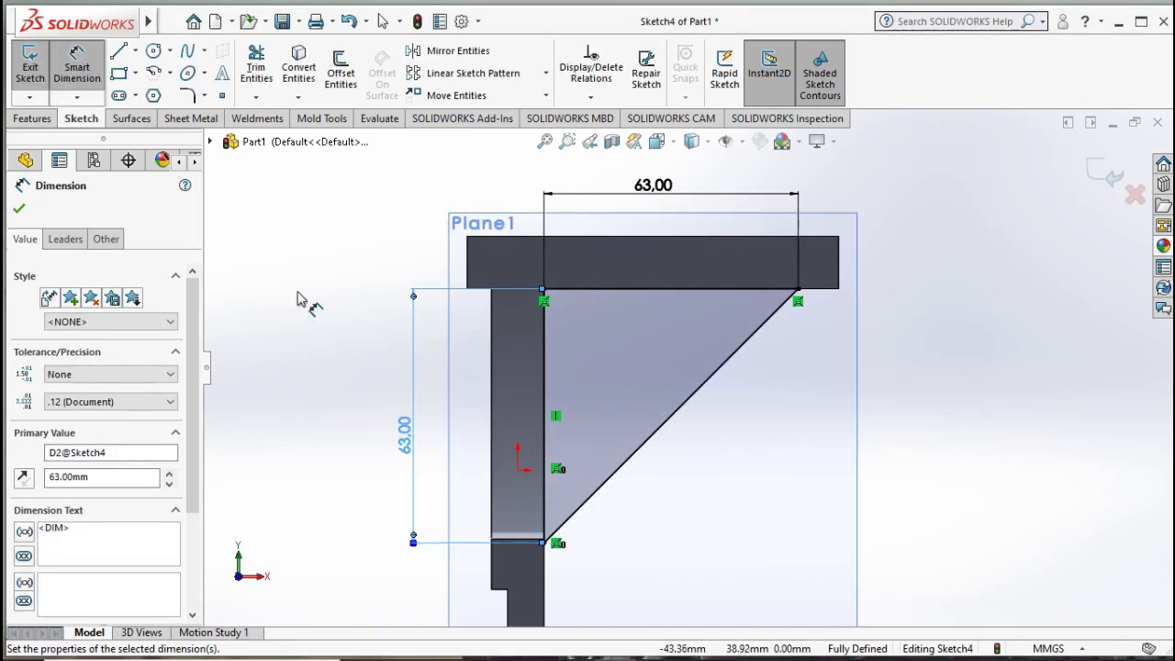
- Extrude the triangle sketch 6 mm with the Mid Plane end condition and Merge result on
left_click(43, 120)
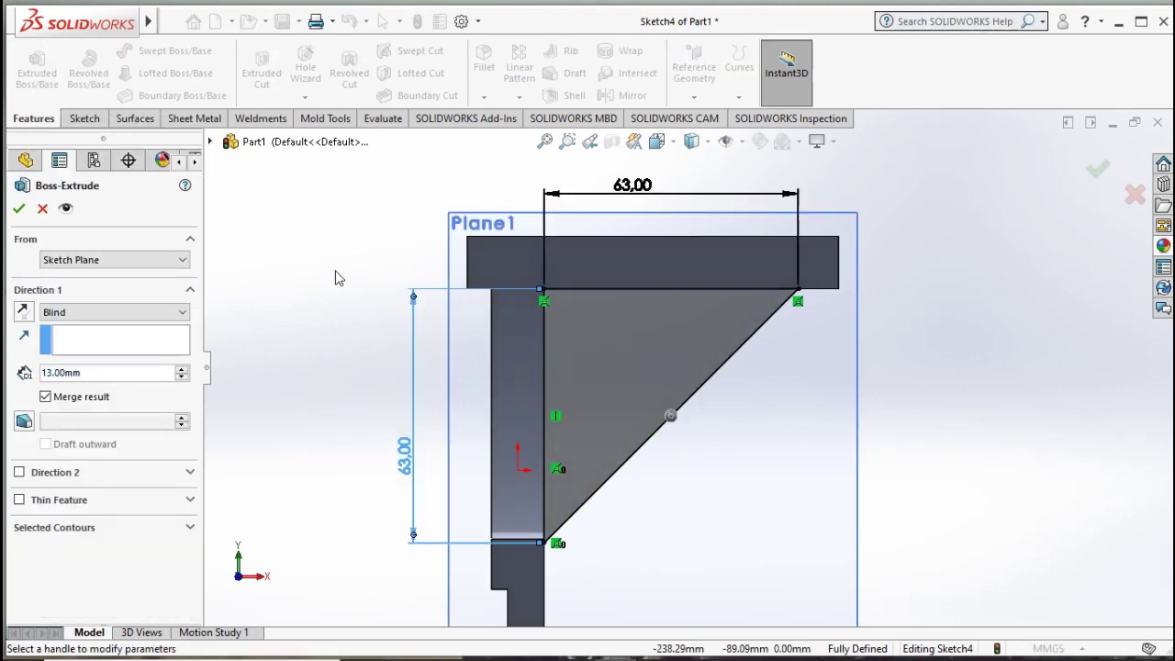
left_click(126, 313)
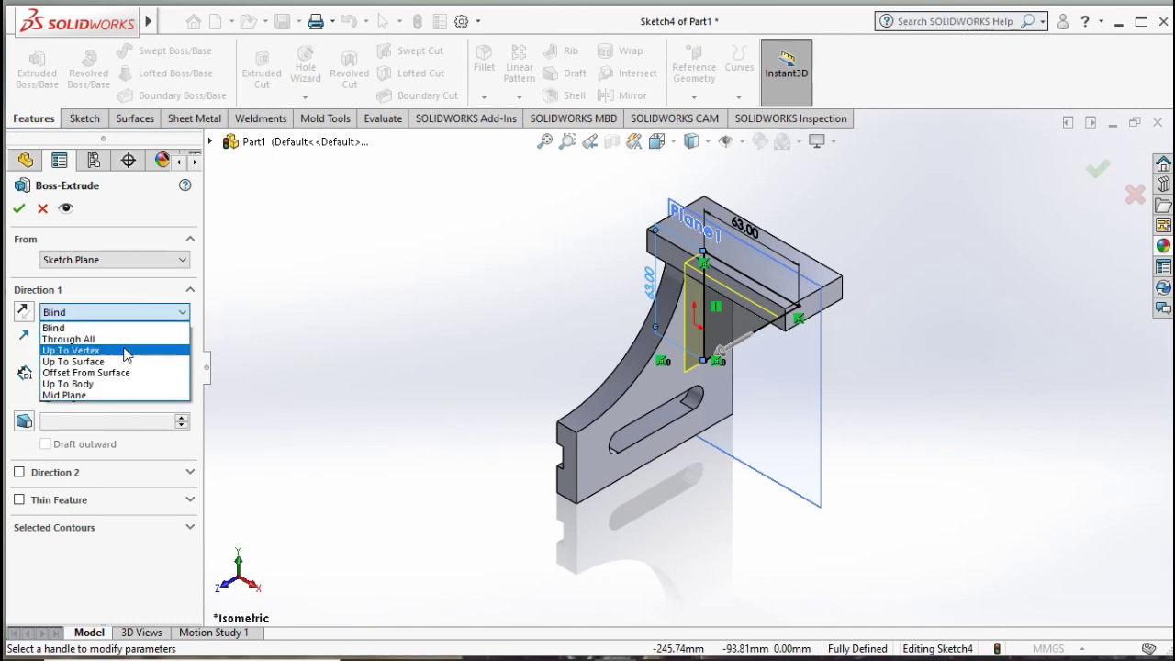
left_click(114, 394)
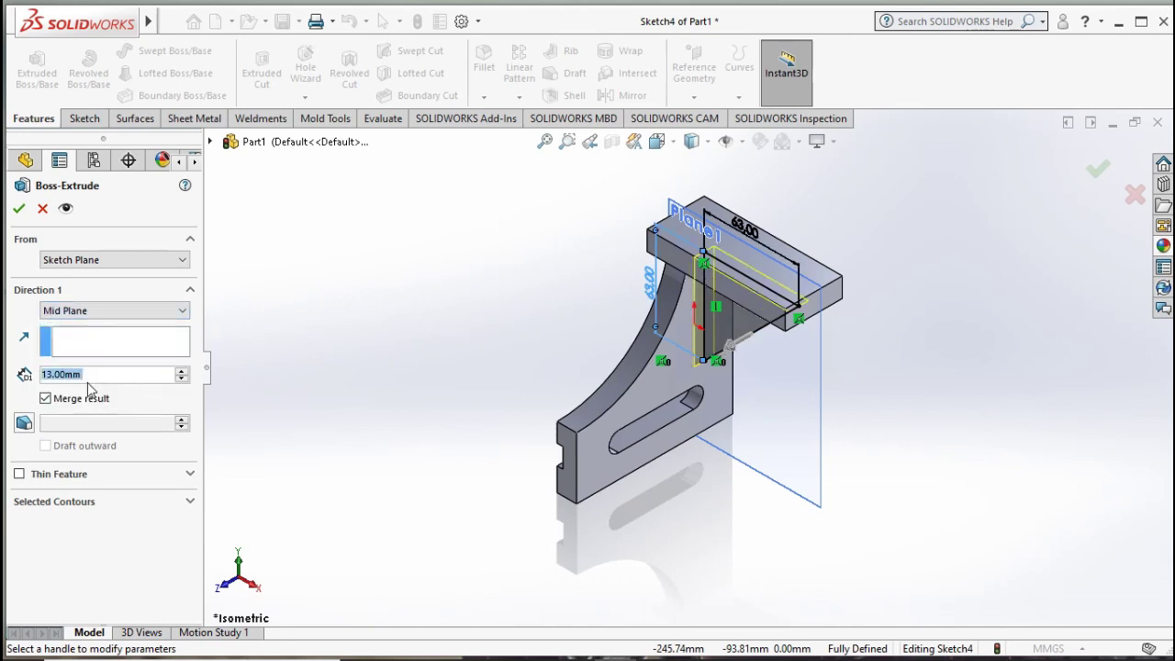
type("6")
key("Return")
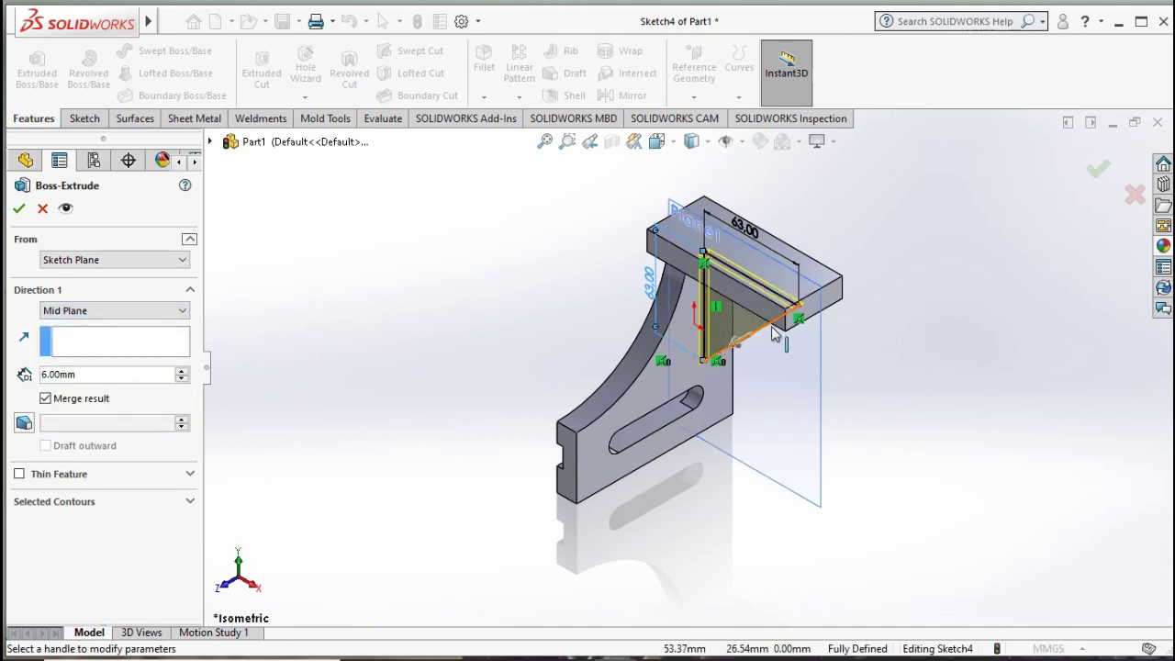
scroll(776, 336, "down", 2)
middle_click_drag(737, 345, 732, 223)
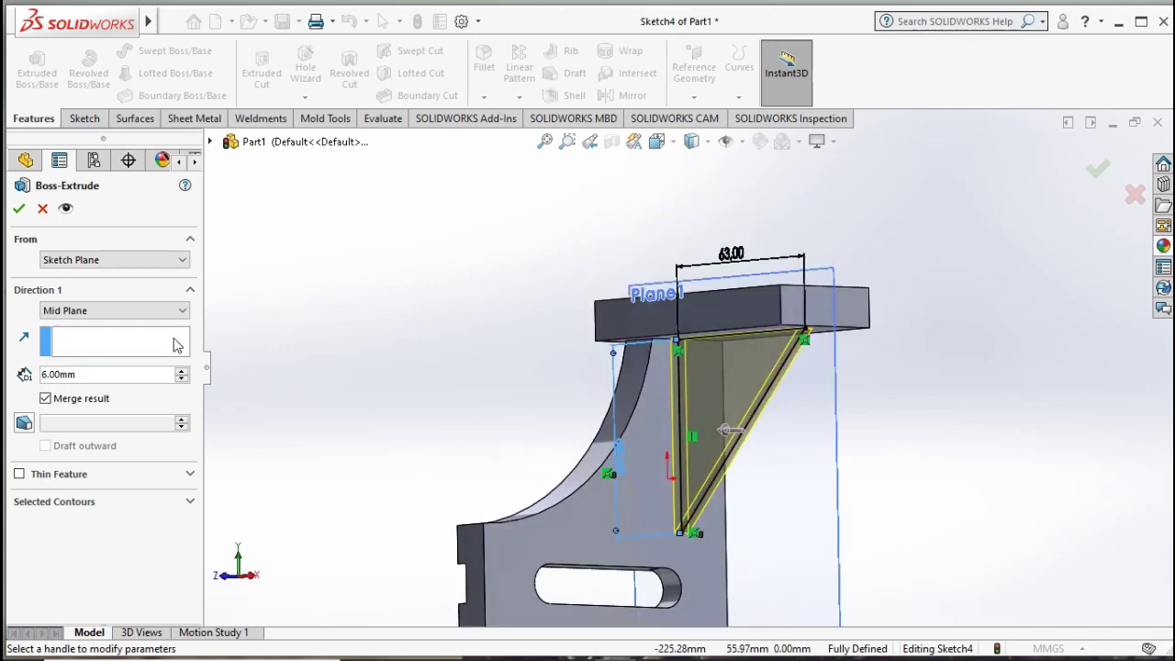
left_click(20, 209)
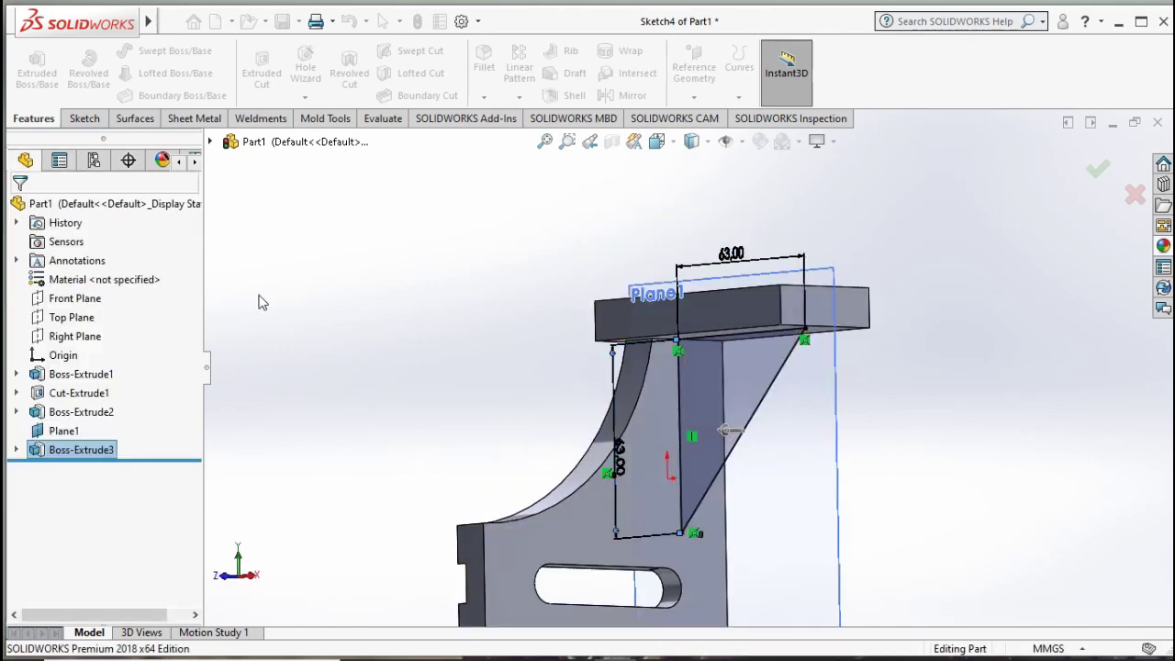
left_click(441, 332)
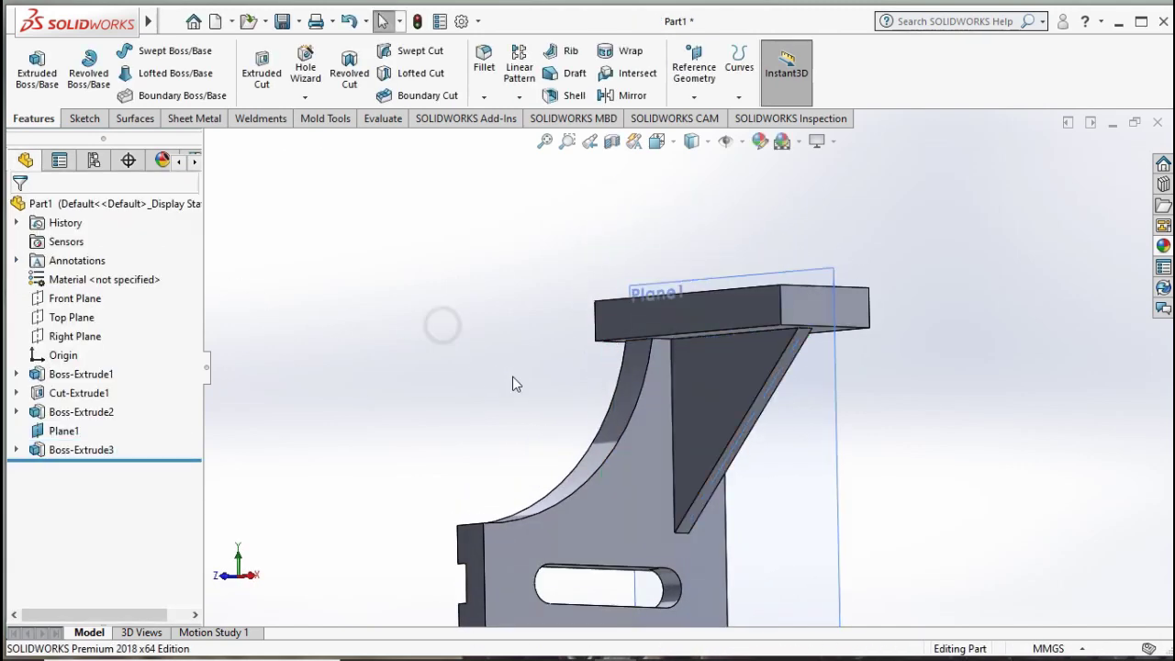
- Hide the reference plane through the triangular support and show the bracket in isometric view
right_click(790, 457)
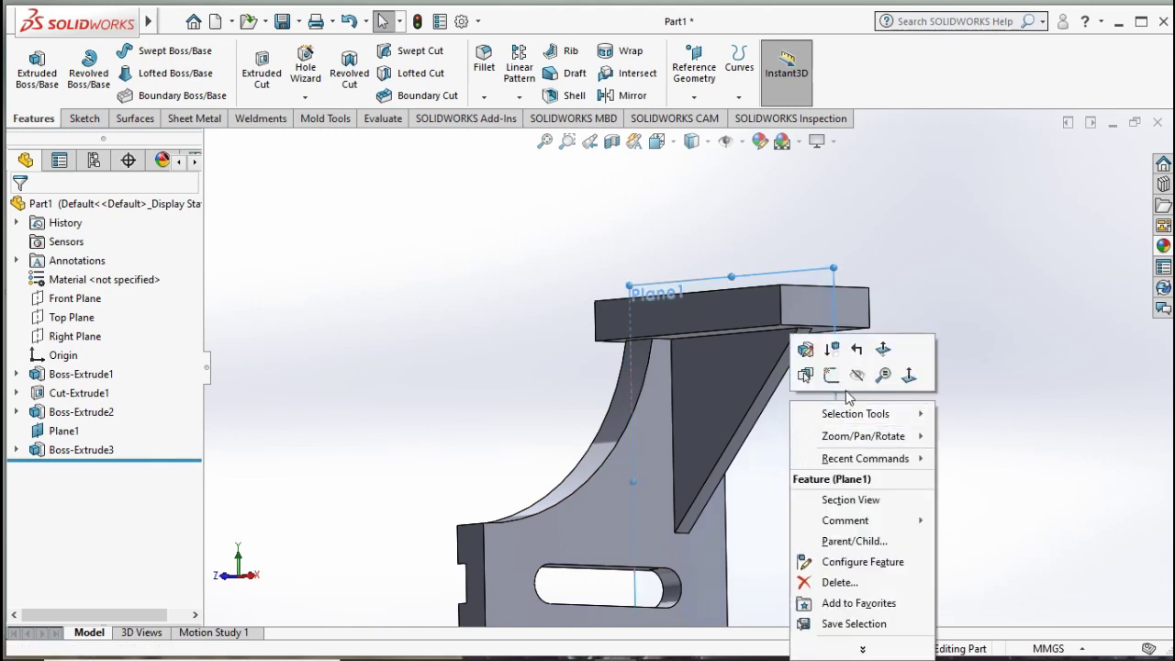
left_click(855, 379)
middle_click_drag(870, 437, 724, 454)
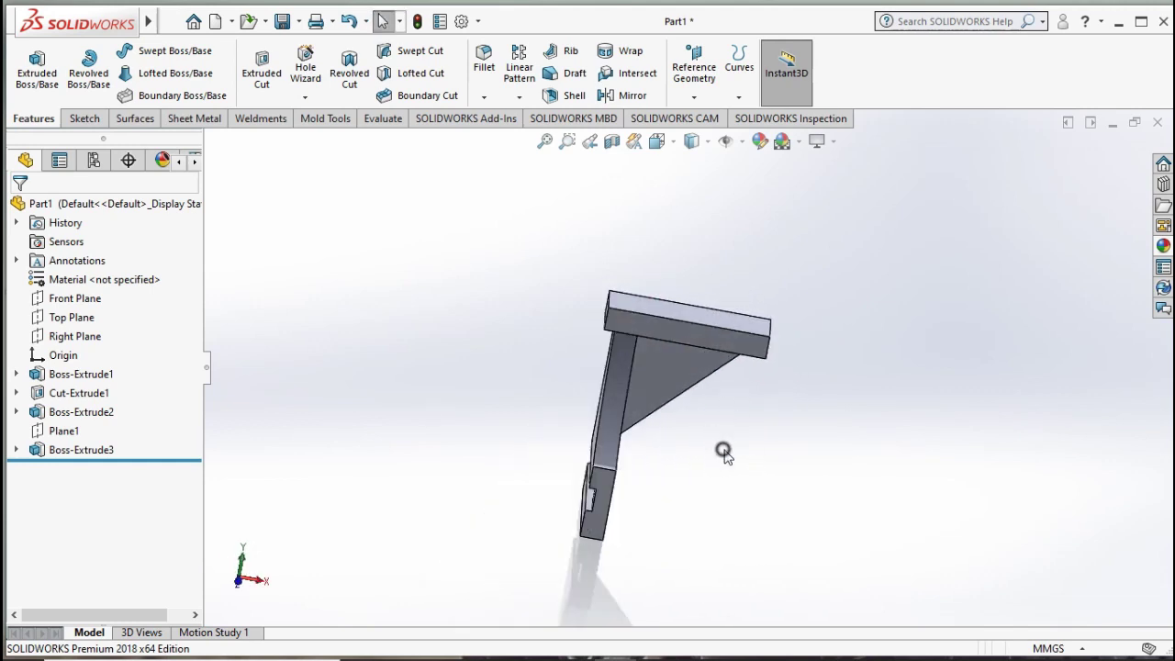
key("ctrl+7")
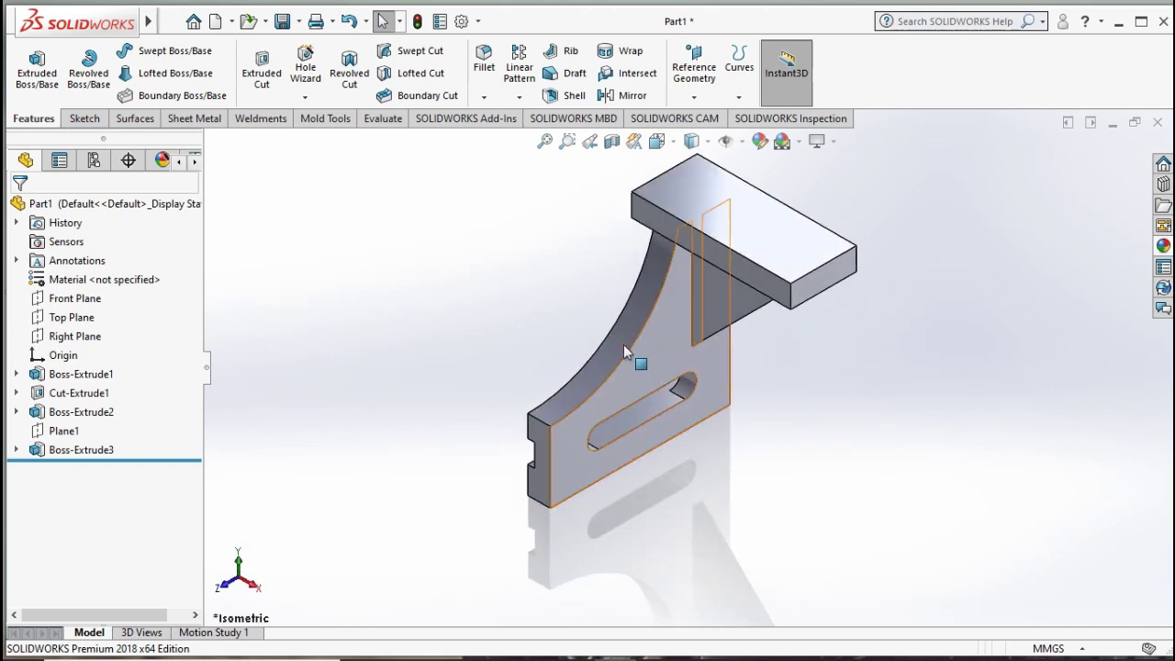
middle_click_drag(620, 358, 615, 394, "ctrl")
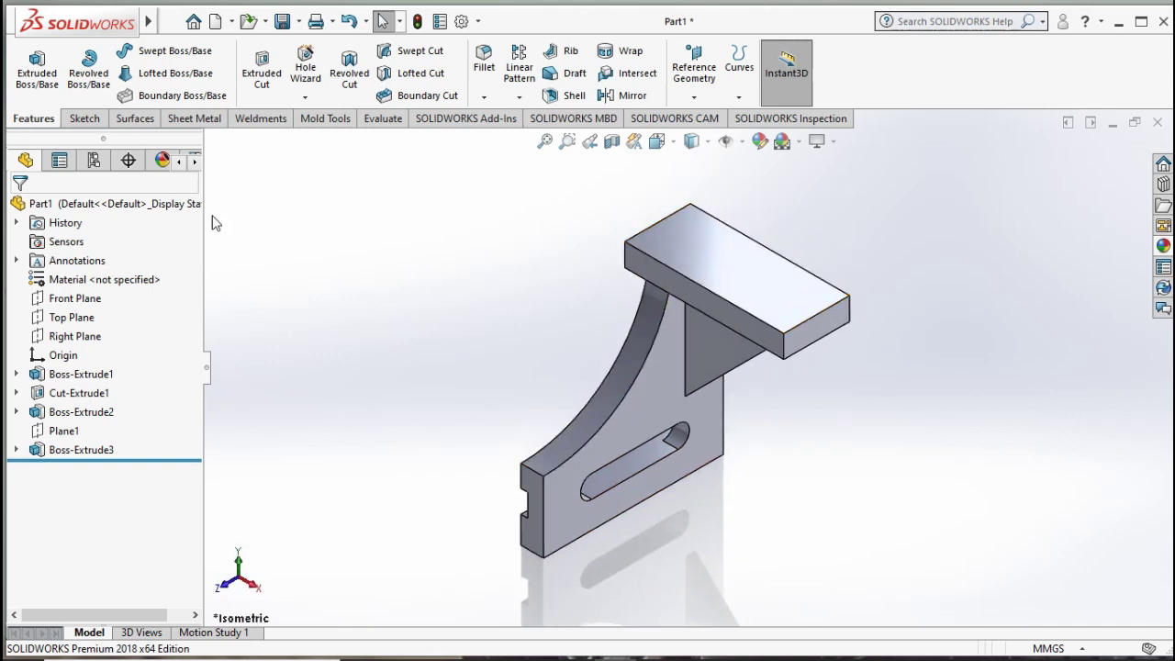
- Apply a bright orange colour from the standard swatches to the whole part
left_click(152, 203)
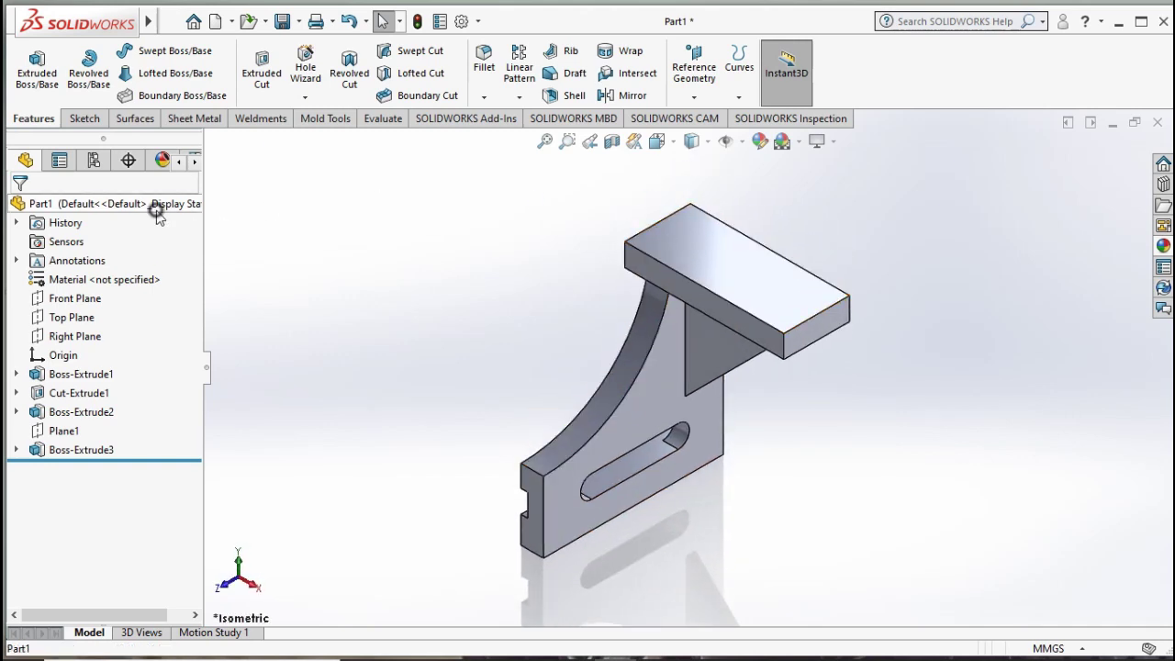
left_click(760, 143)
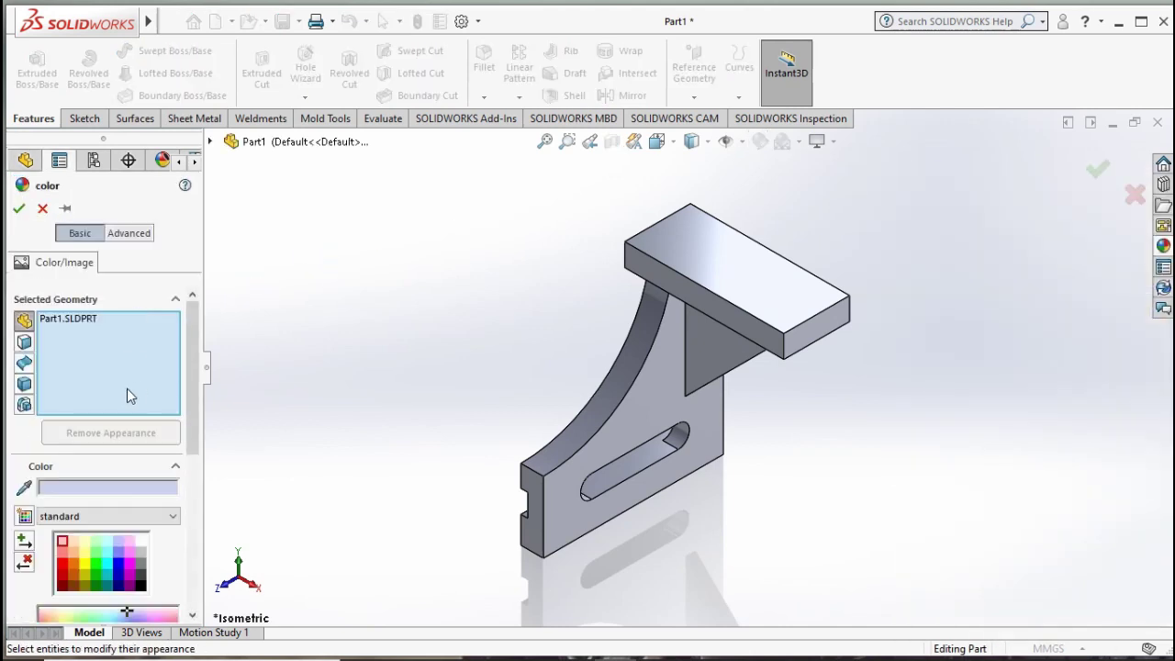
left_click(76, 566)
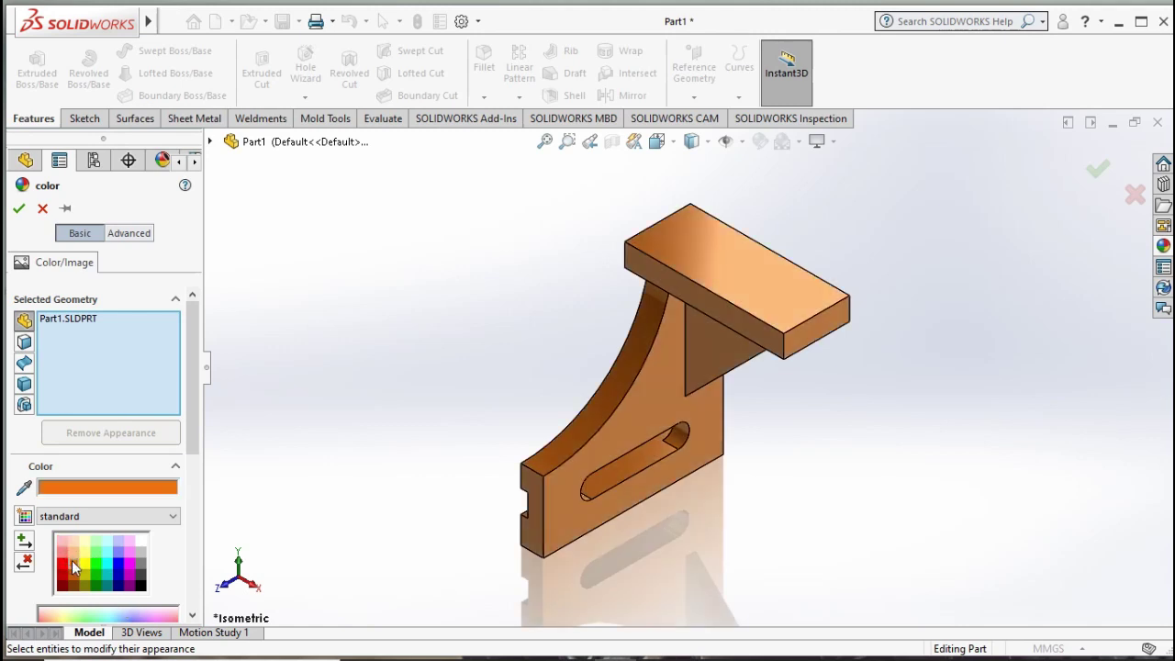
left_click(72, 572)
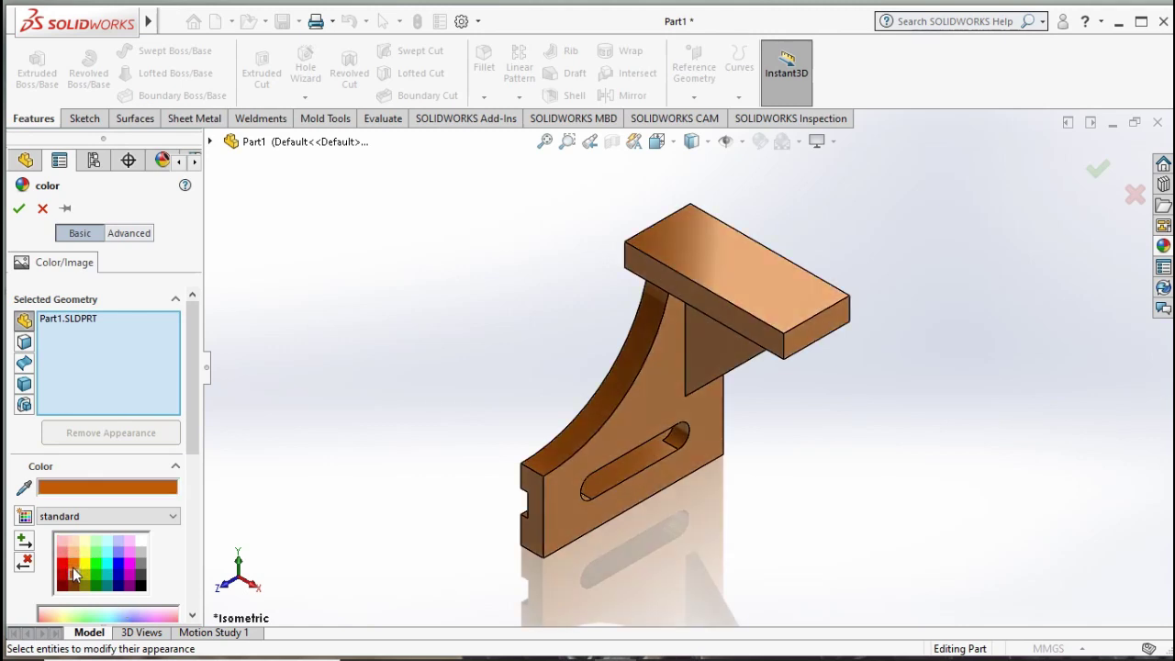
left_click(73, 563)
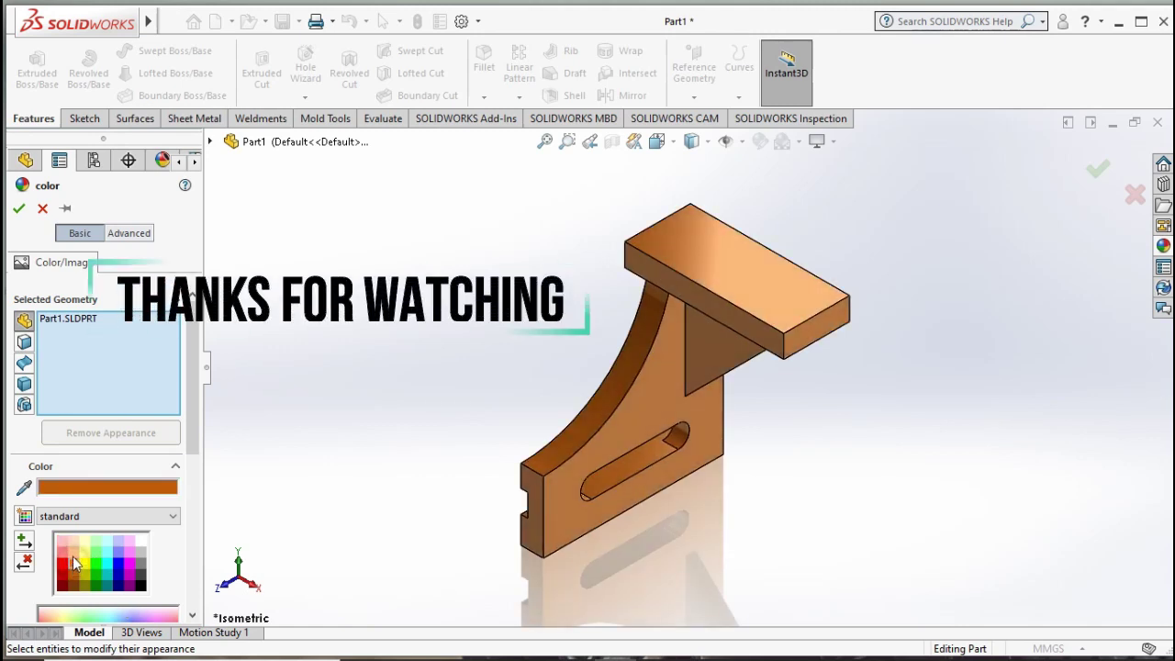
left_click(19, 210)
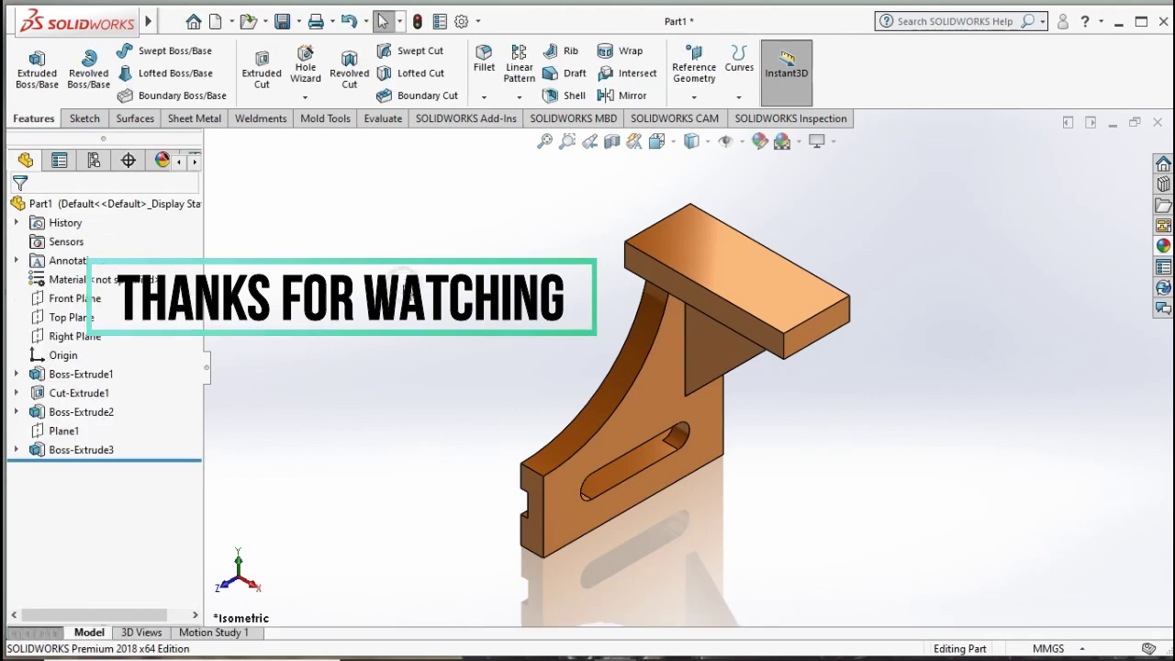